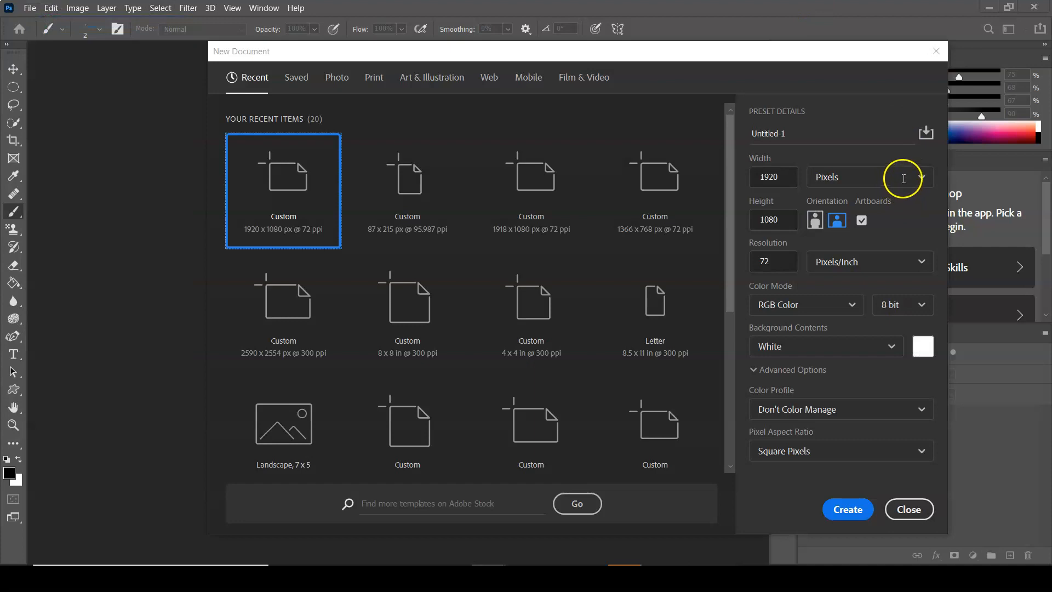
# Change the new document's units to inches and set it to 5 inches wide by 3 inches high
pyautogui.click(914, 183)
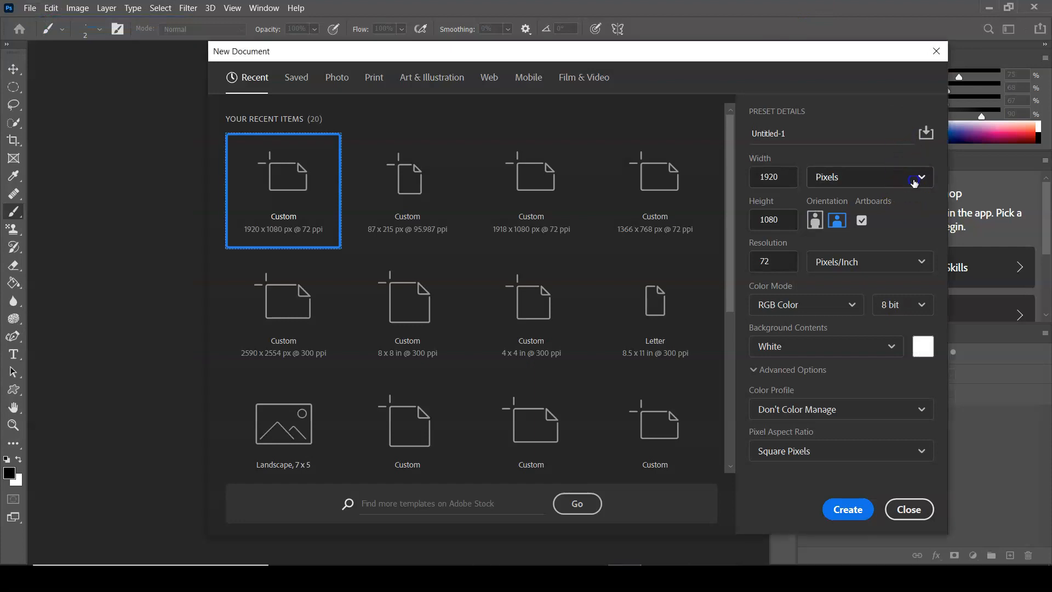
pyautogui.click(920, 176)
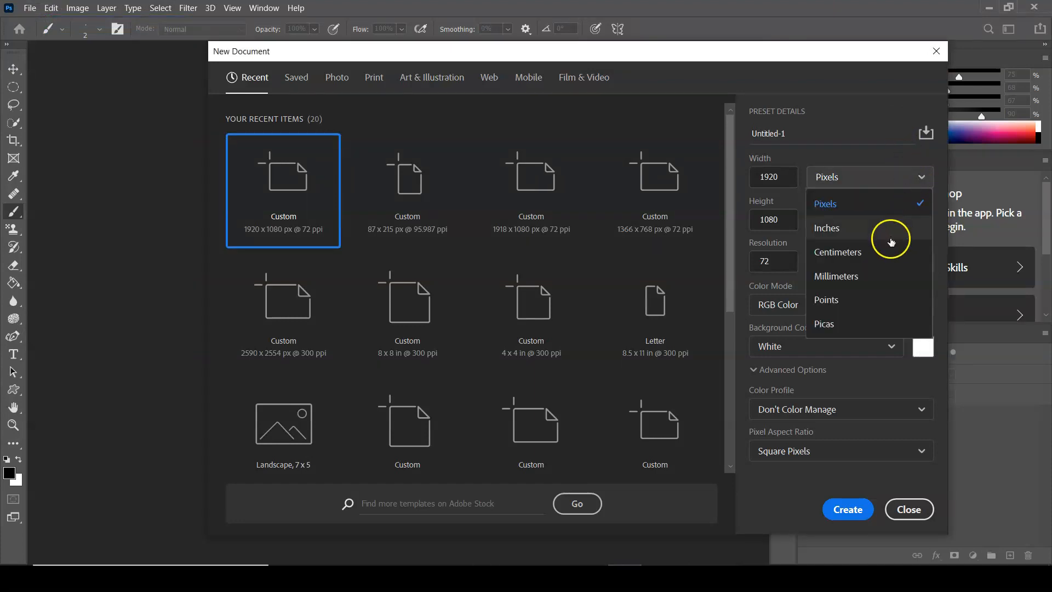
pyautogui.click(891, 235)
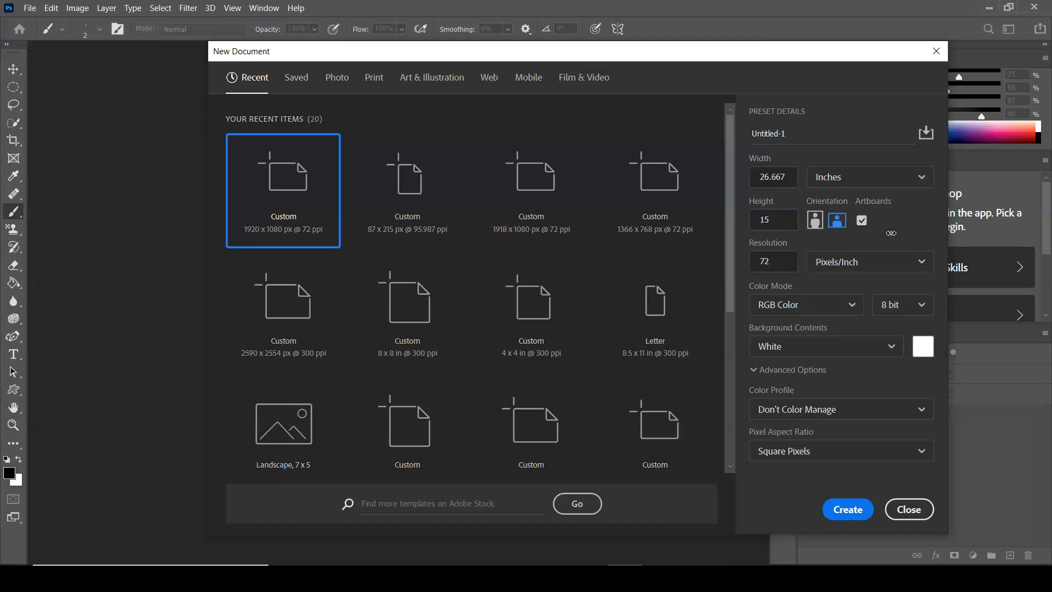
pyautogui.click(732, 175)
pyautogui.doubleClick(777, 175)
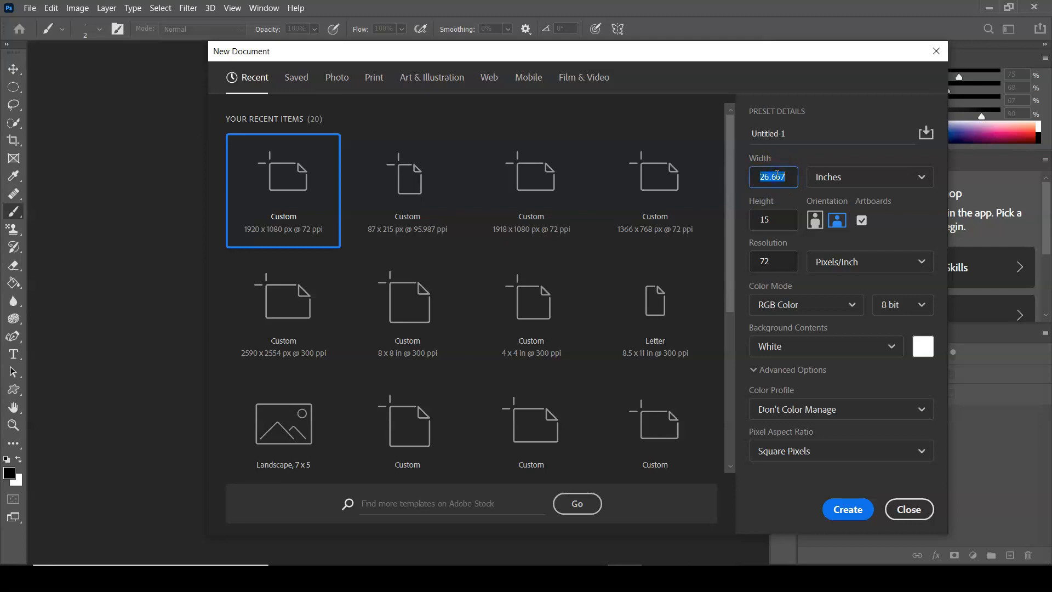
pyautogui.write('5')
pyautogui.press('Tab')
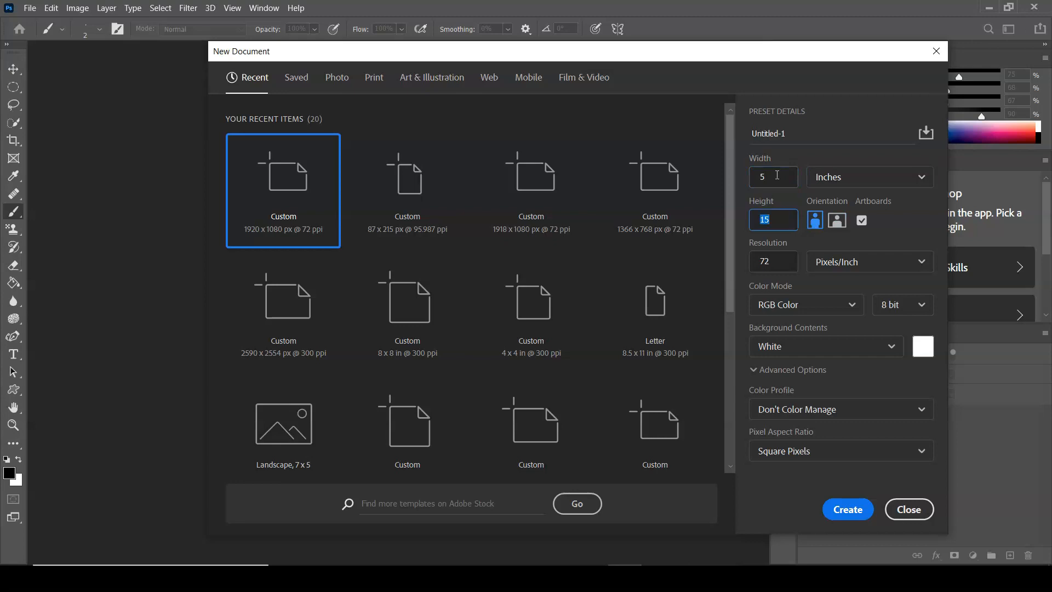
pyautogui.write('3')
# Set the resolution to 300 pixels per inch and create the document
pyautogui.click(772, 262)
pyautogui.moveTo(772, 261); pyautogui.dragTo(748, 261)
pyautogui.write('300')
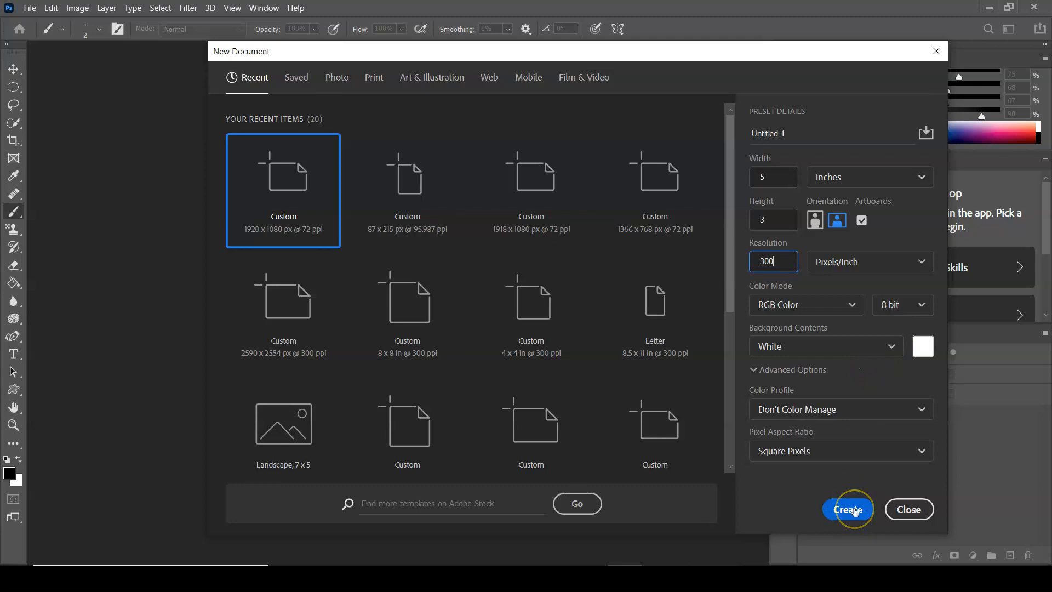
pyautogui.click(854, 511)
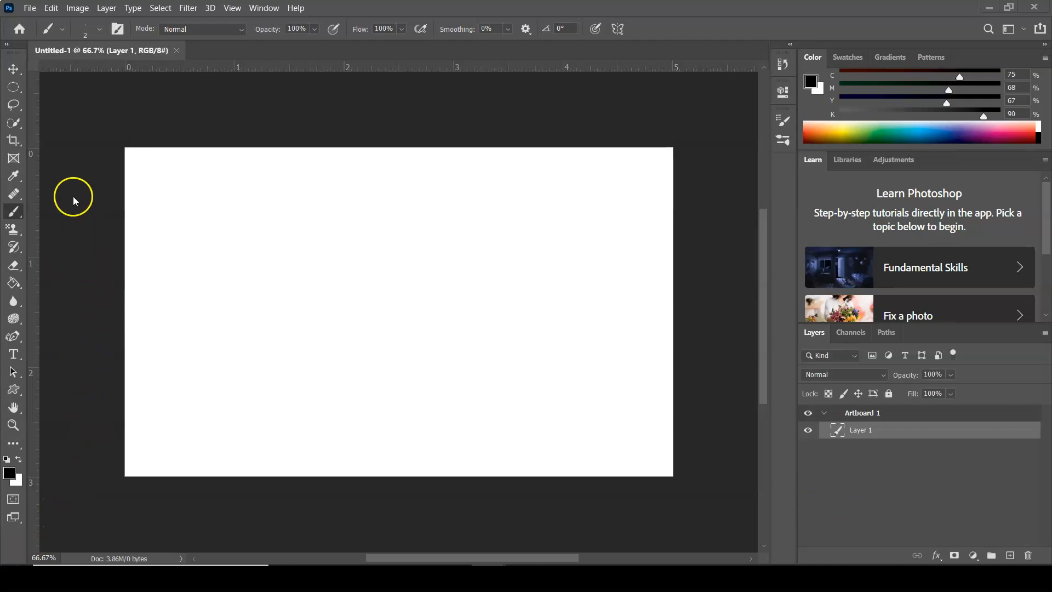
# Start saving the document under a new name, and create and open a folder named Lab09-Ps-TextEffects inside AdobeDesignSuite
pyautogui.click(30, 8)
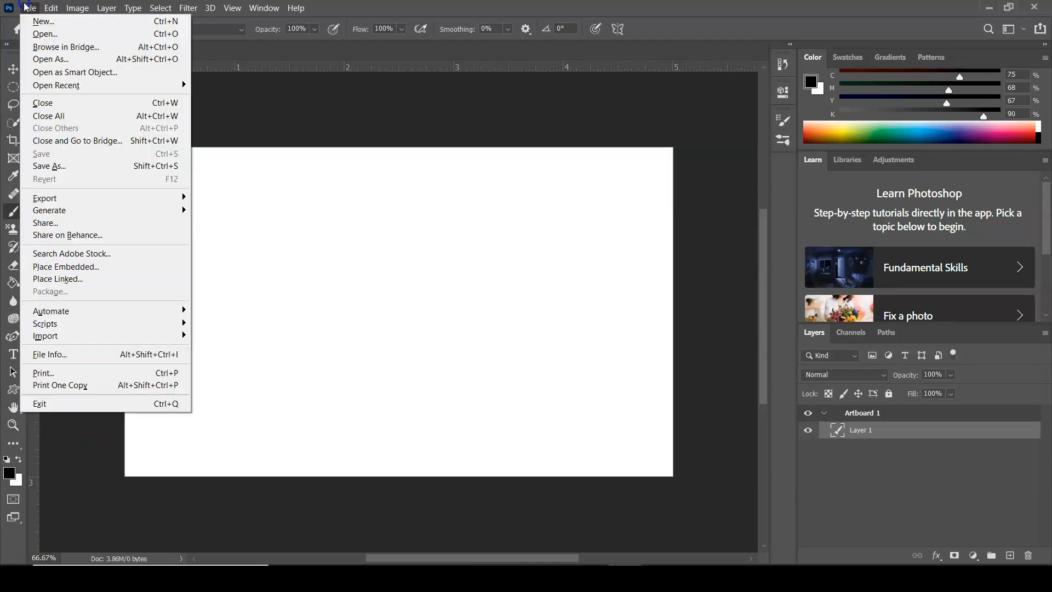
pyautogui.click(61, 168)
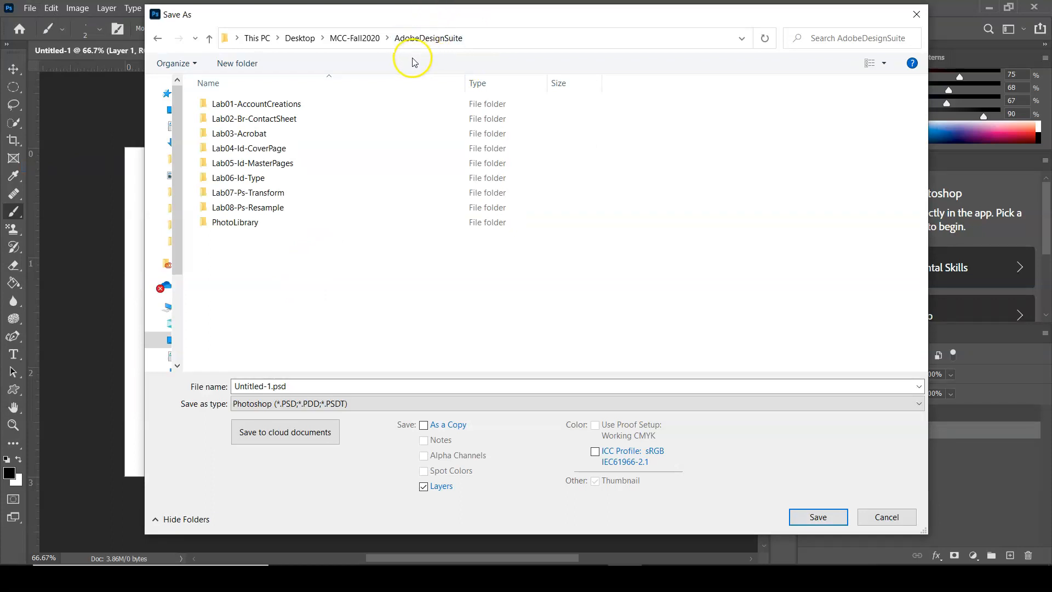
pyautogui.click(243, 64)
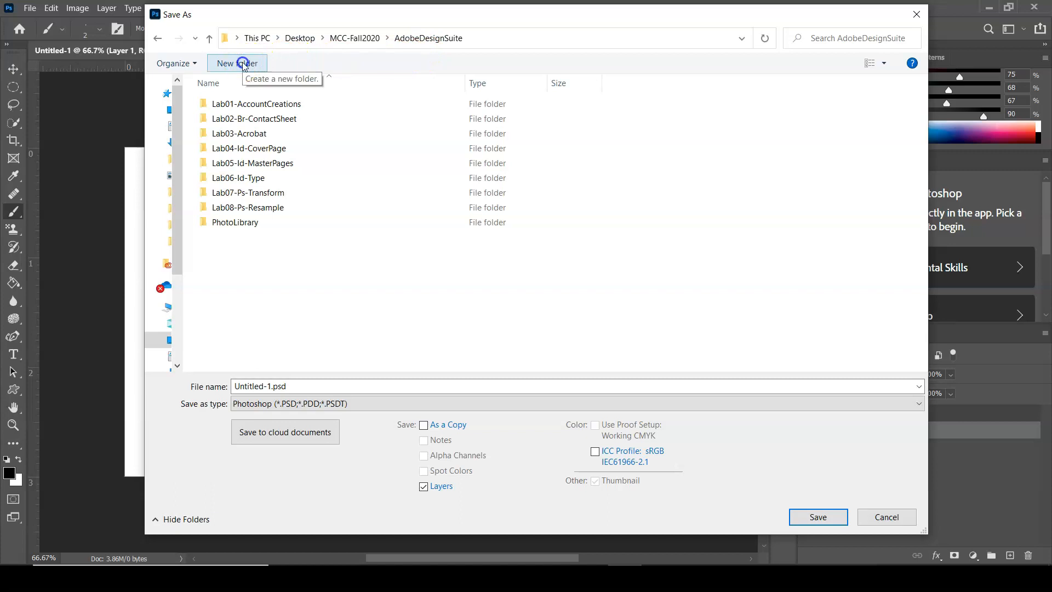
pyautogui.write('Lab09-')
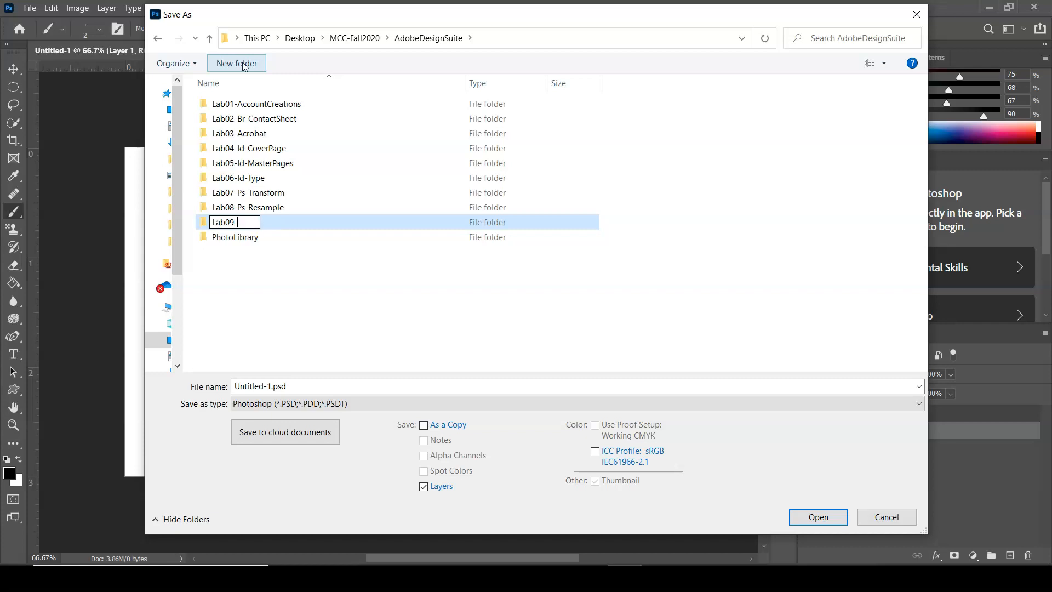
pyautogui.write('Ps-TextEffects')
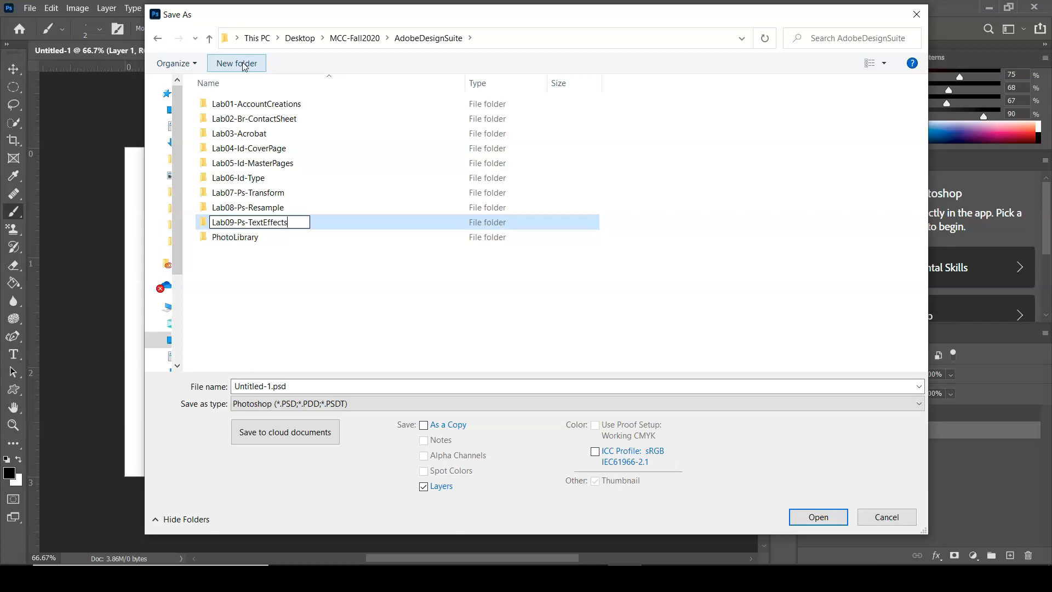
pyautogui.click(204, 222)
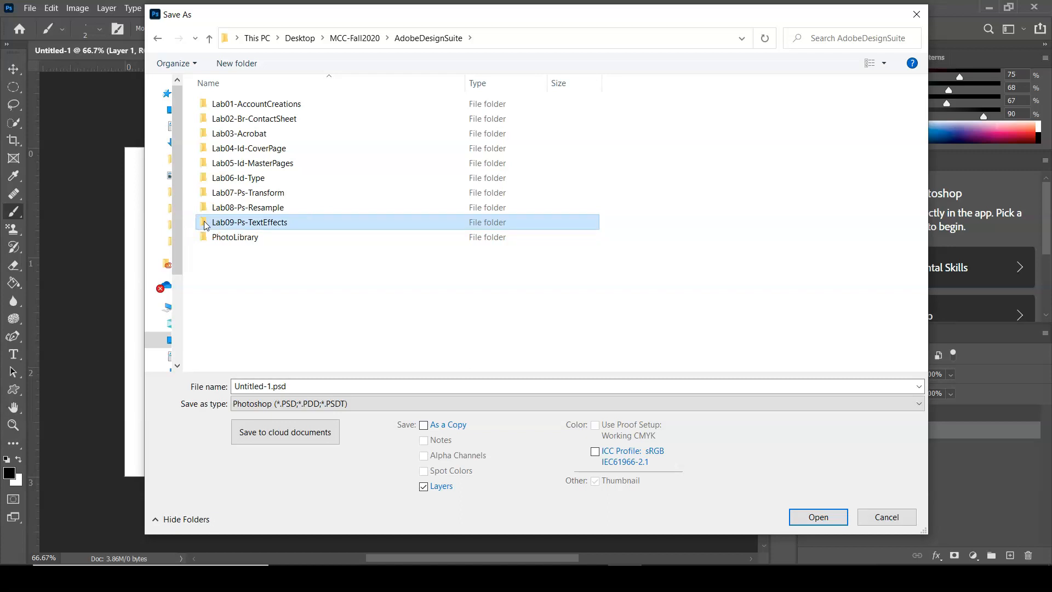
pyautogui.doubleClick(206, 223)
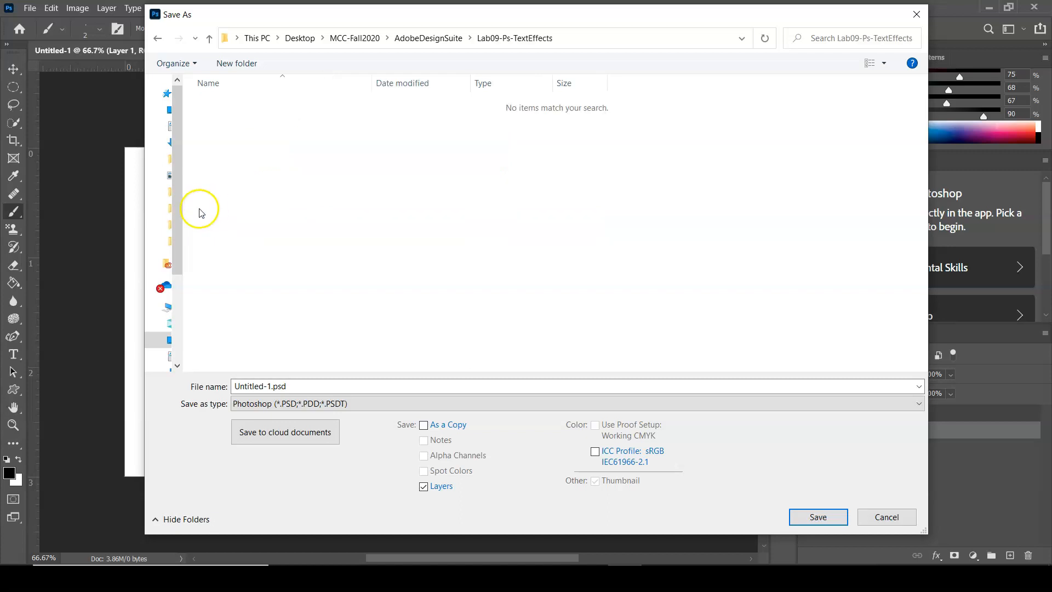
# Choose TIFF as the save format and name the file YourLastName-09-Ps-TextEffects.tif
pyautogui.click(374, 407)
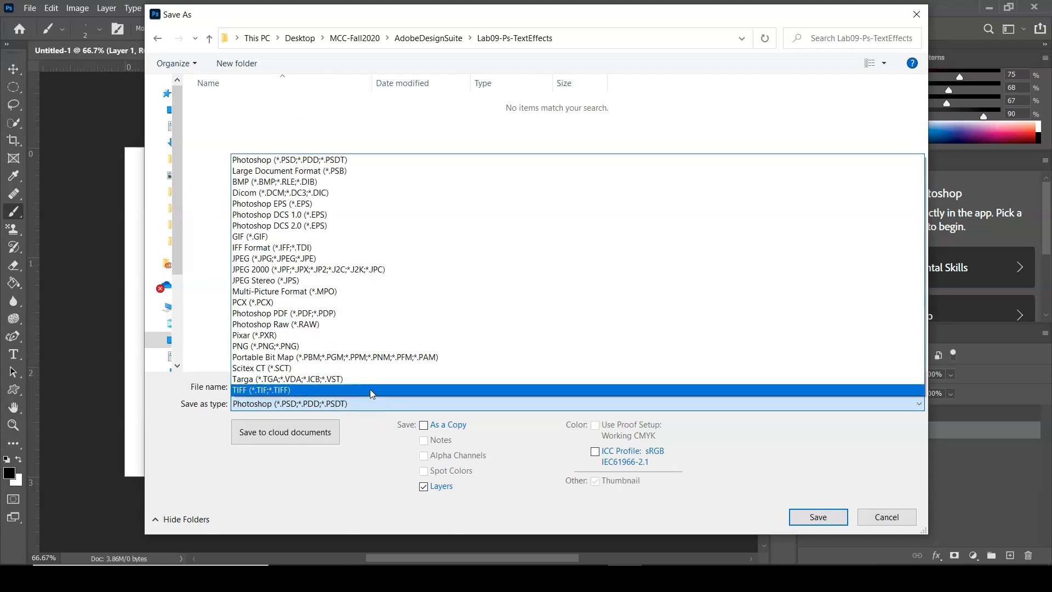
pyautogui.click(372, 390)
pyautogui.click(268, 388)
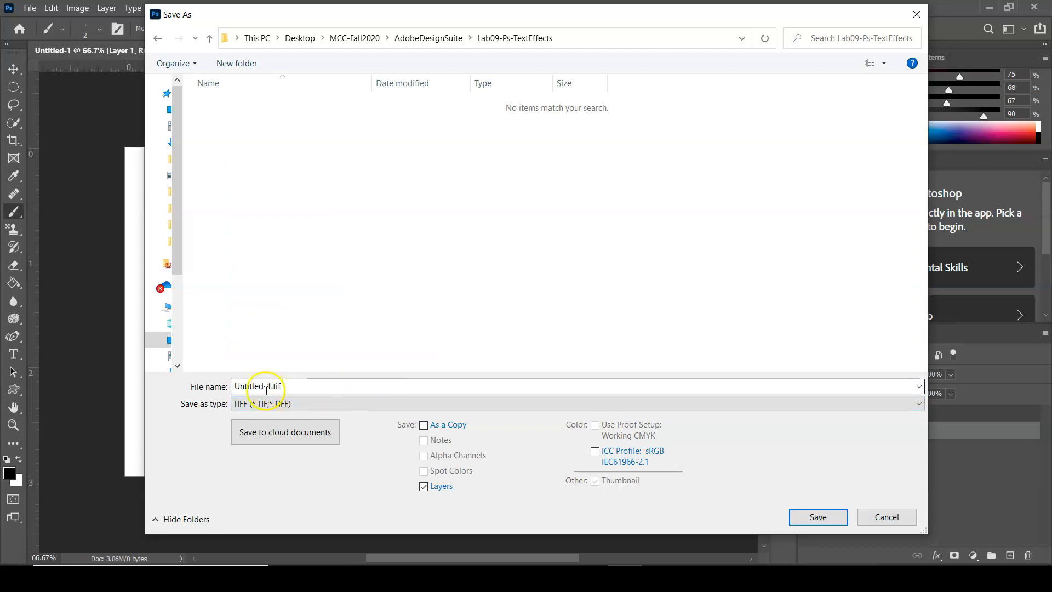
pyautogui.doubleClick(269, 386)
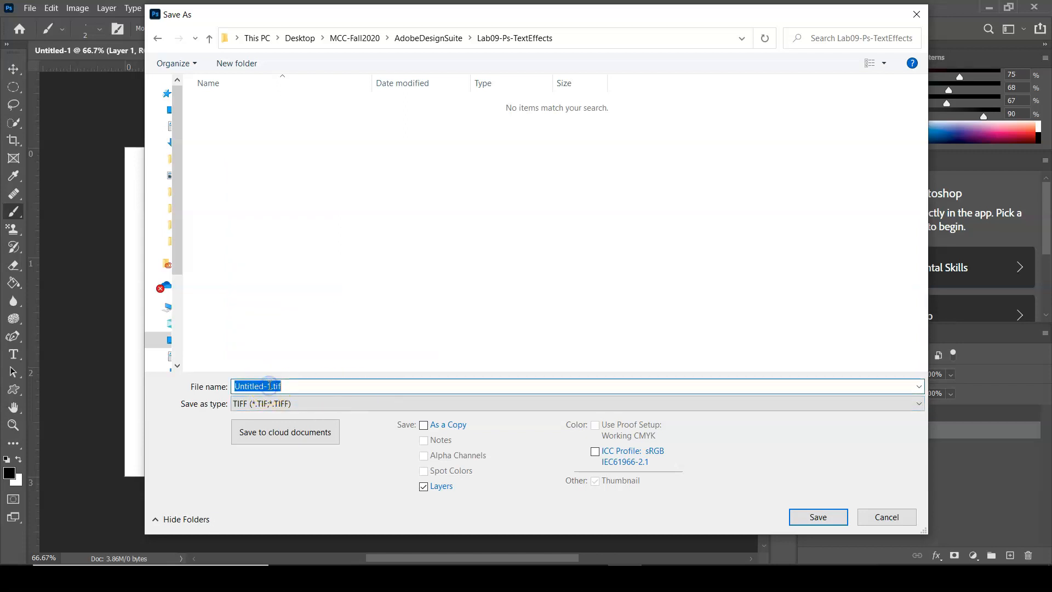
pyautogui.moveTo(269, 386); pyautogui.dragTo(211, 383)
pyautogui.press('BackSpace')
pyautogui.press('Delete')
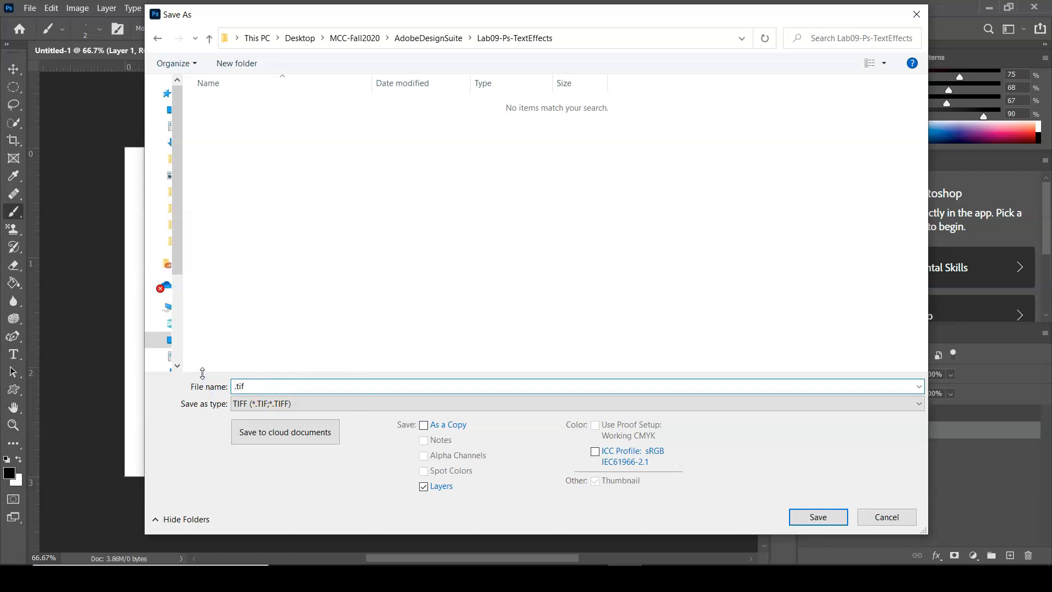
pyautogui.write('Your')
pyautogui.write('LastN')
pyautogui.write('ame')
pyautogui.write('-')
pyautogui.write('09')
pyautogui.write('-')
pyautogui.write('Ps')
pyautogui.write('-')
pyautogui.write('Text')
pyautogui.write('Effec')
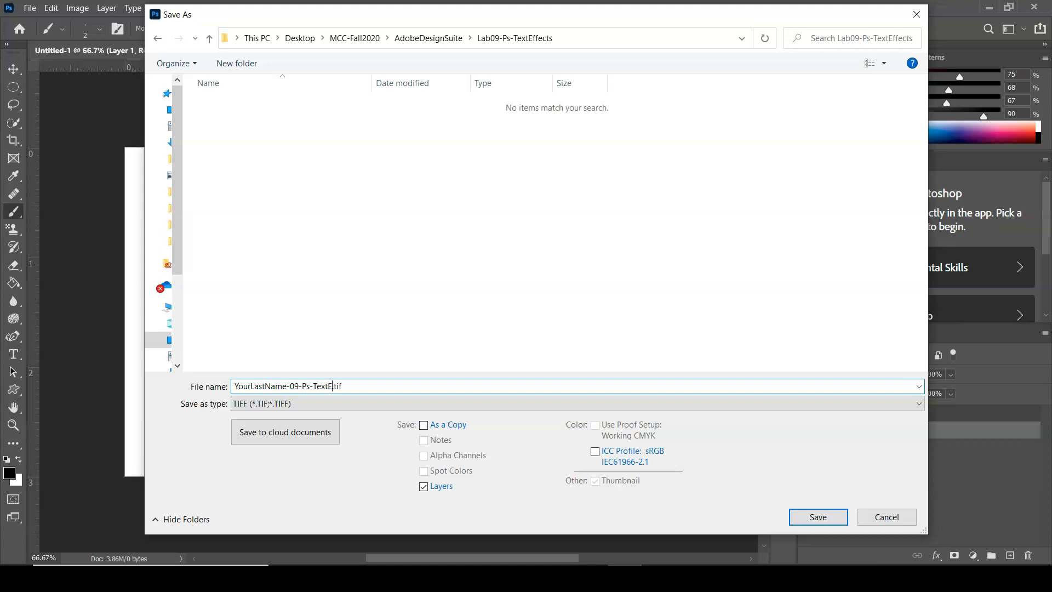
pyautogui.write('ts')
# Save the TIFF with no image compression and RLE layer compression, keeping the layers
pyautogui.click(817, 518)
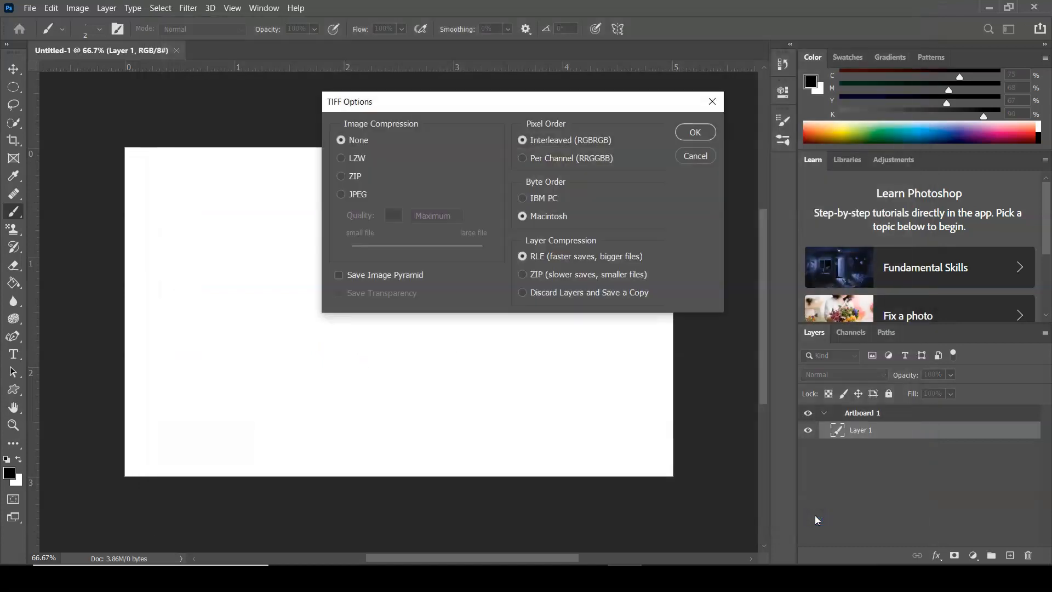
pyautogui.click(694, 133)
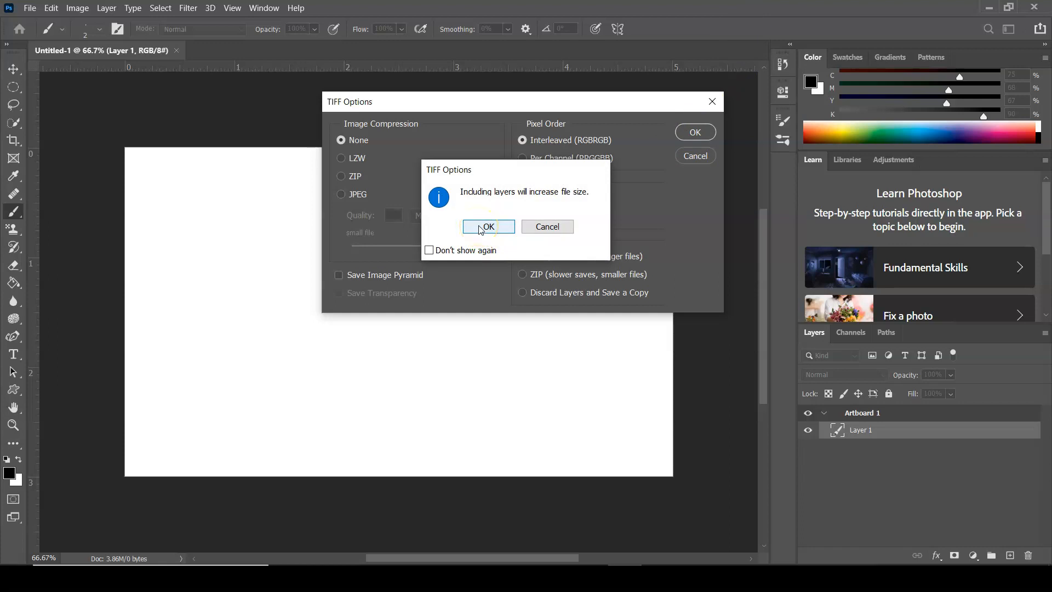
pyautogui.click(481, 227)
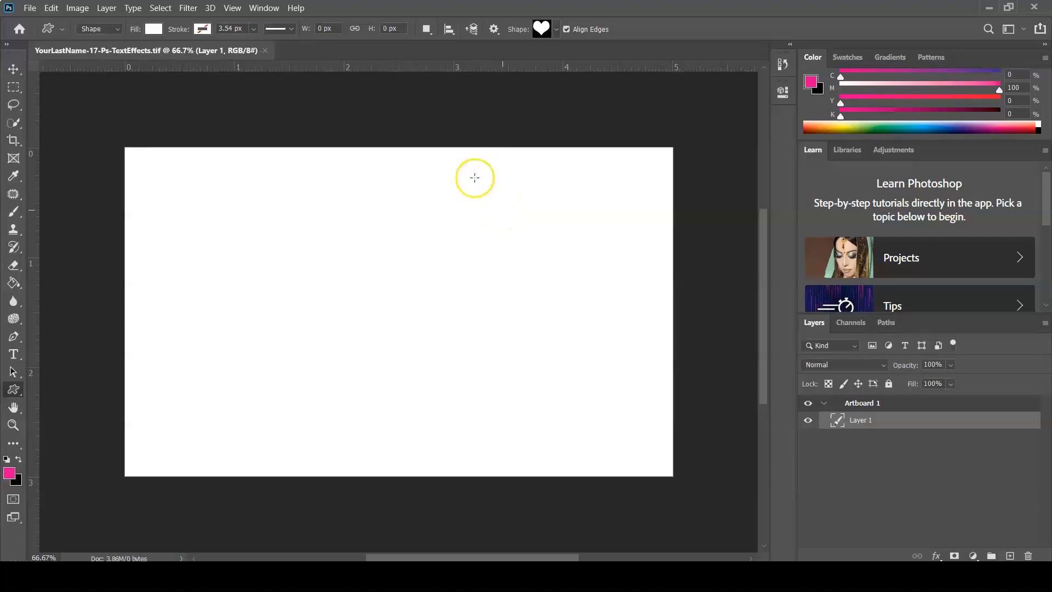
# Add the text "Sunshine" with the Type tool near the centre of the artboard
pyautogui.press('t')
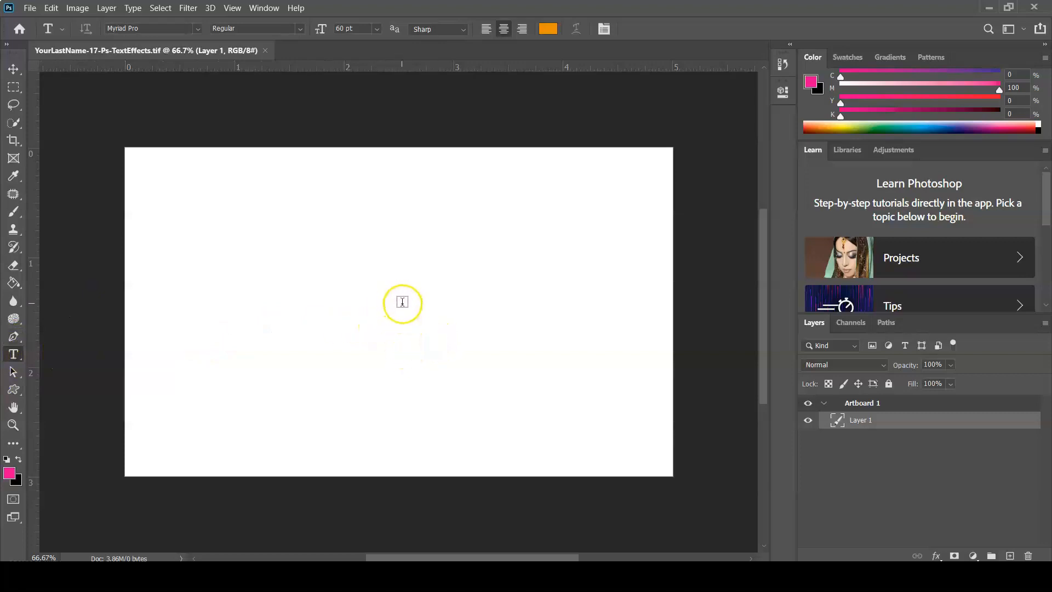
pyautogui.click(402, 307)
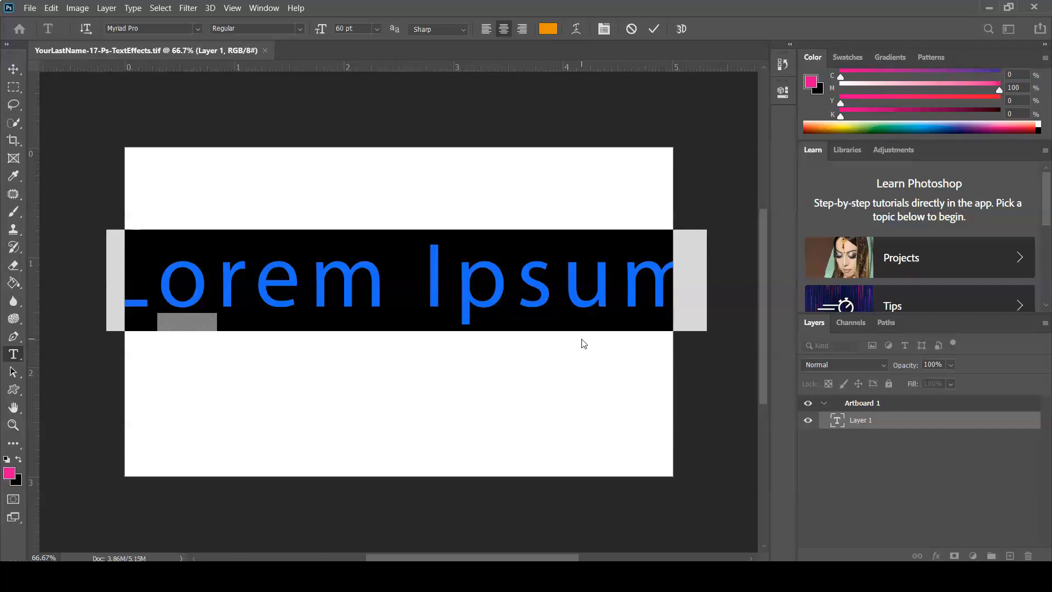
pyautogui.write('Sun')
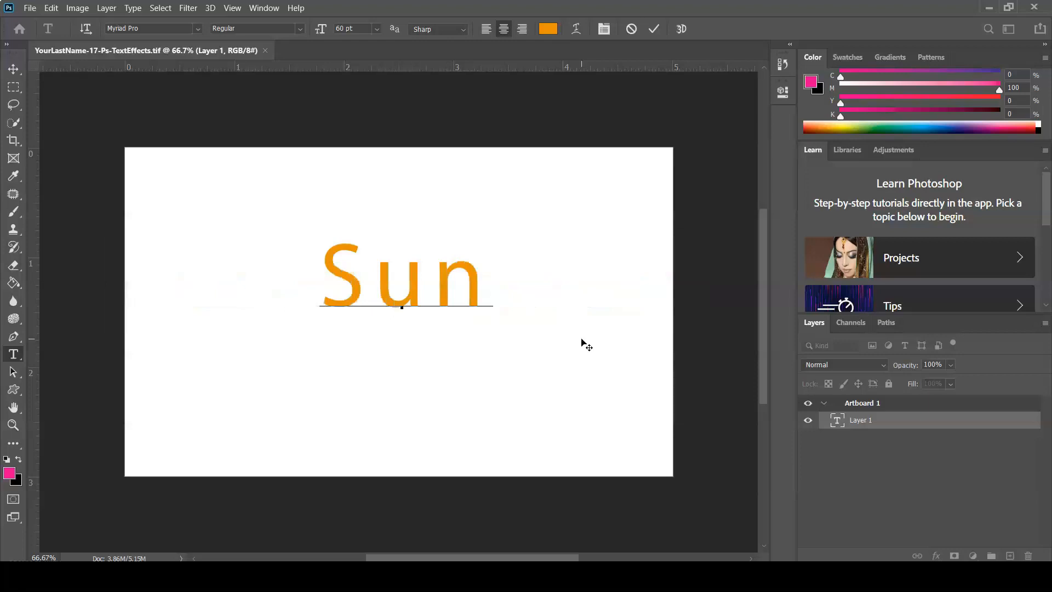
pyautogui.write('shine')
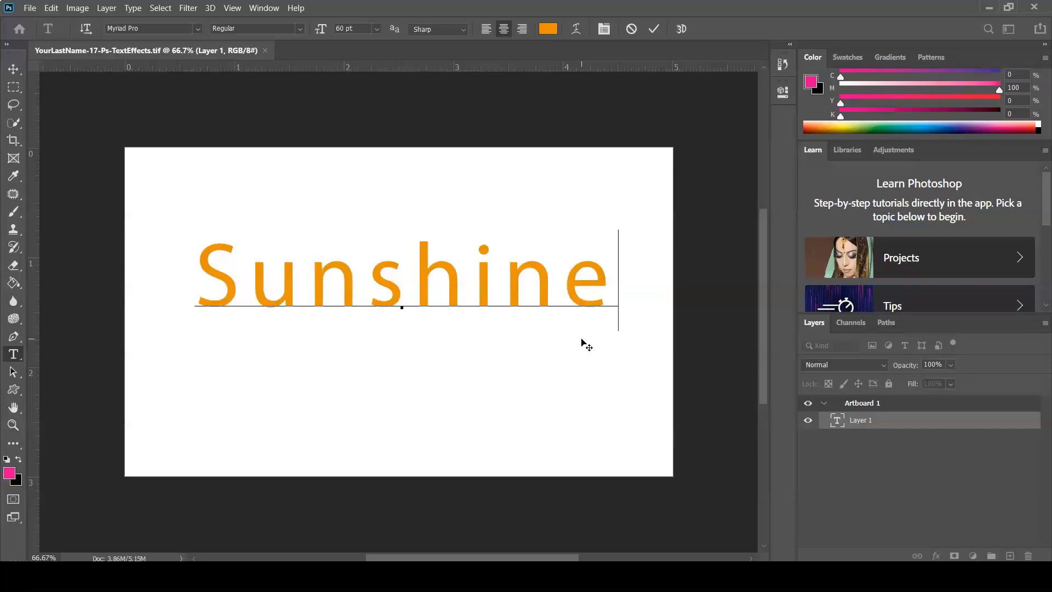
# Select the whole word Sunshine, toggle it to vertical and back to horizontal, and set its font to Maiandra GD
pyautogui.press('ctrl')
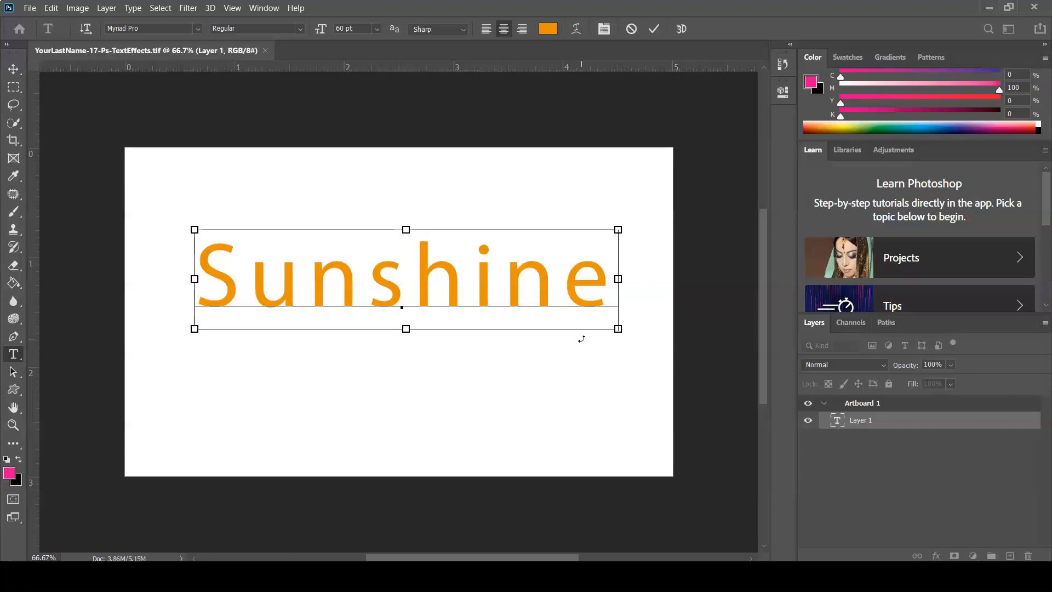
pyautogui.hotkey('ctrl', 'a')
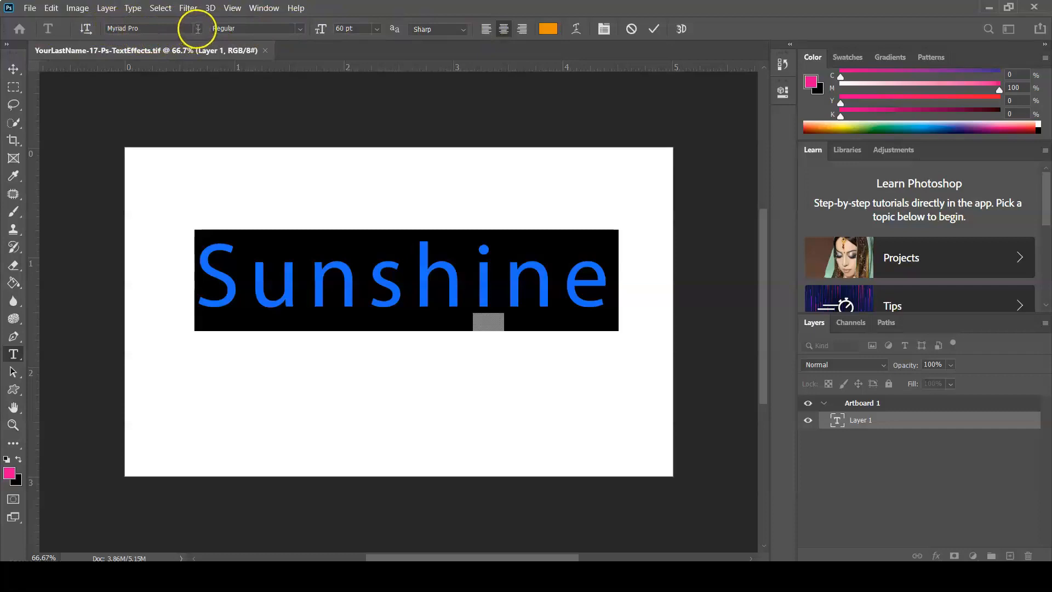
pyautogui.click(87, 29)
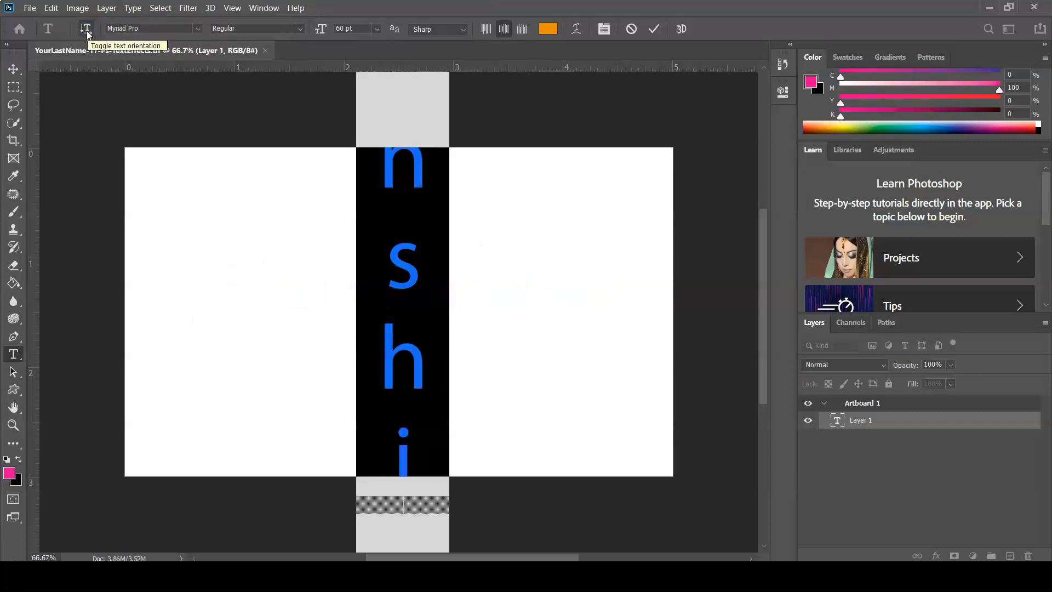
pyautogui.click(86, 29)
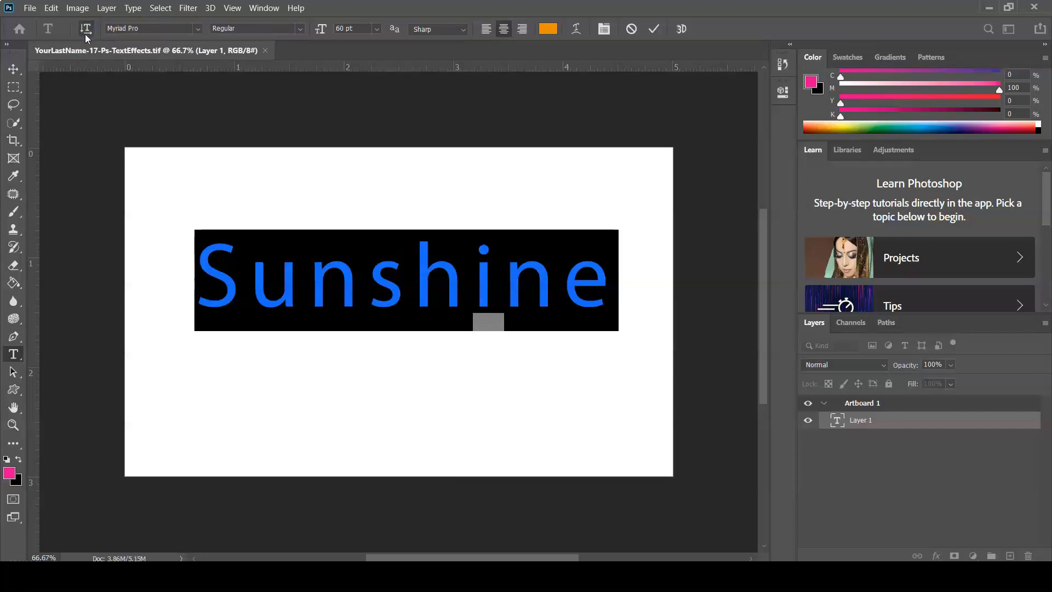
pyautogui.click(198, 29)
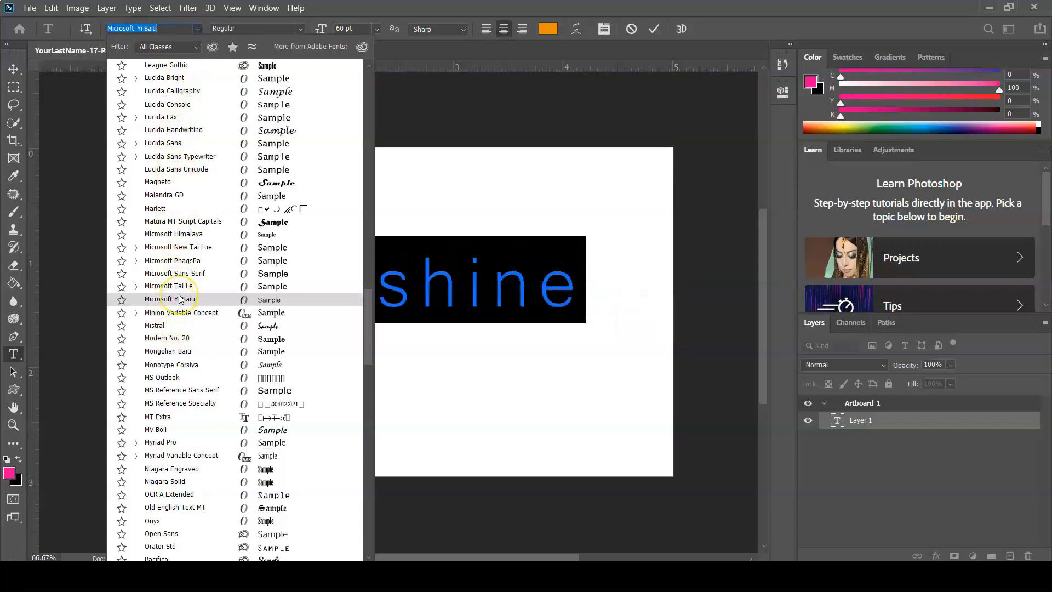
pyautogui.click(187, 196)
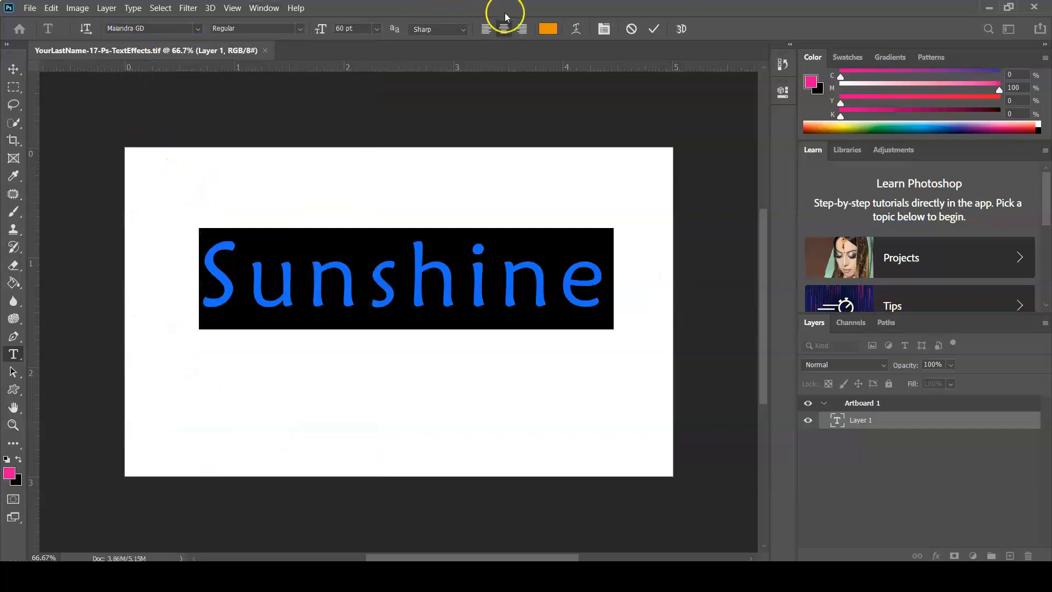
# Try left alignment on the Sunshine text and return it to centre alignment
pyautogui.click(377, 28)
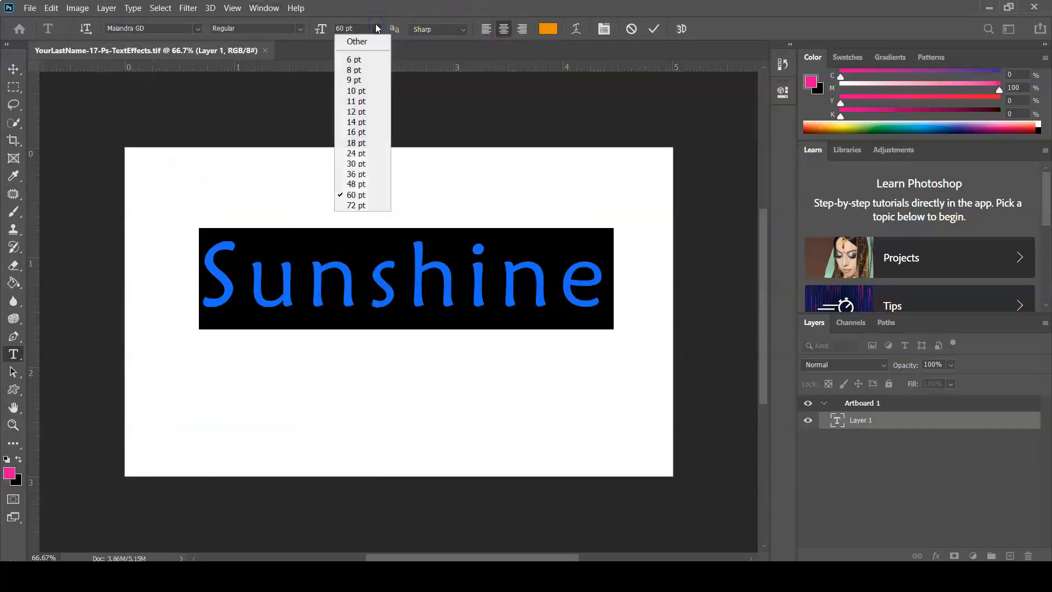
pyautogui.click(377, 29)
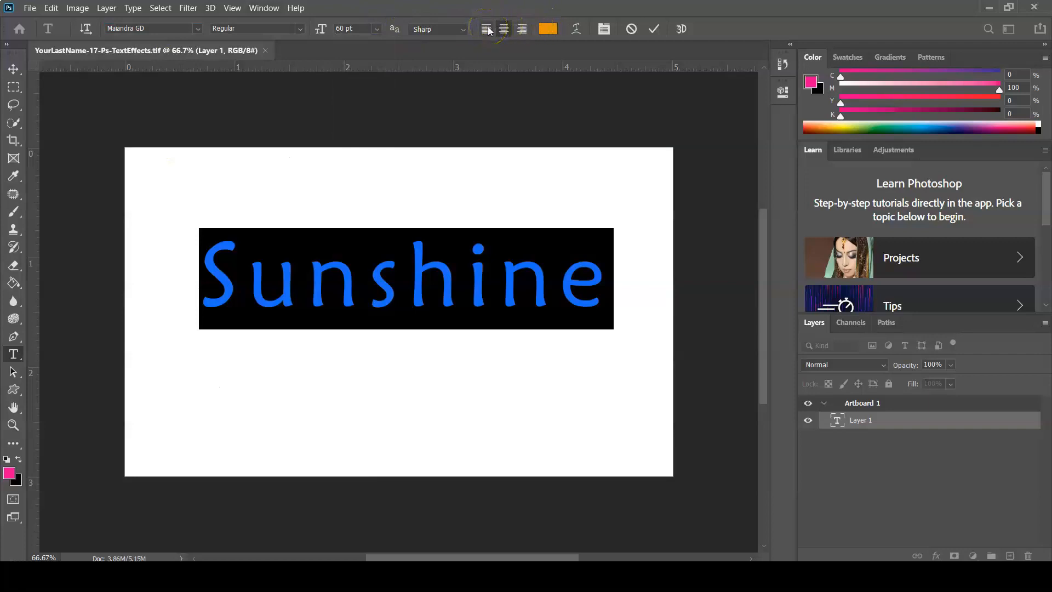
pyautogui.click(504, 29)
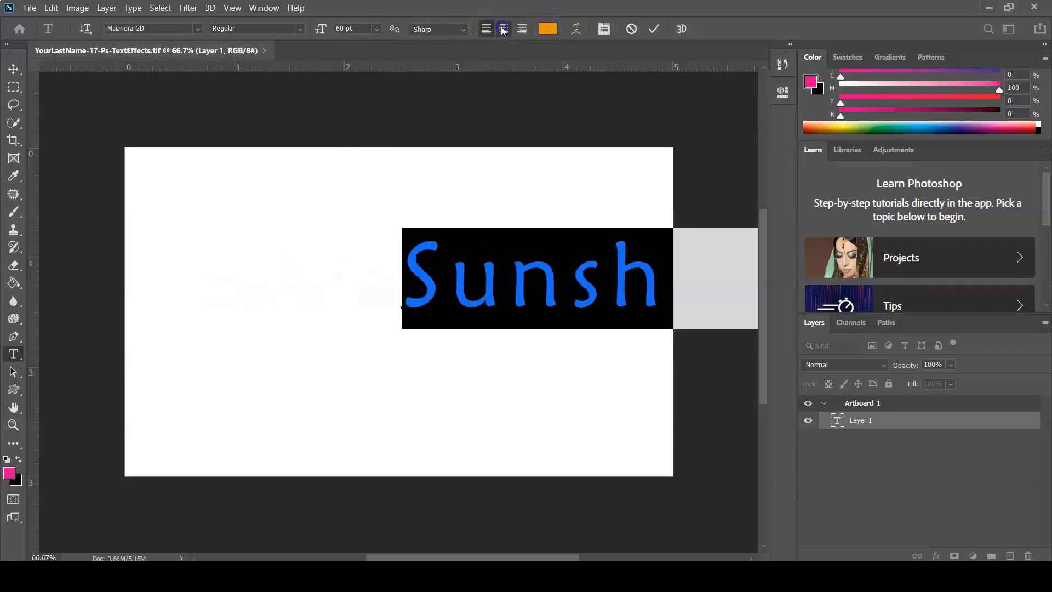
# Try right alignment on the Sunshine text and return it to centre alignment
pyautogui.click(522, 29)
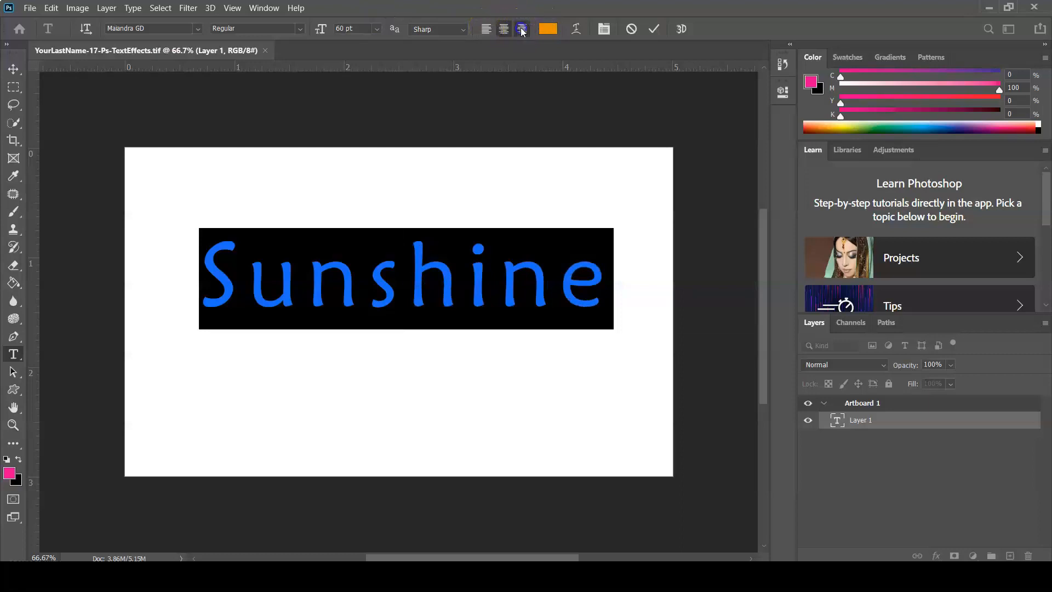
pyautogui.click(504, 29)
# Set the Sunshine text's tracking to 0 and its font size to 89 pt
pyautogui.moveTo(318, 34); pyautogui.dragTo(326, 37)
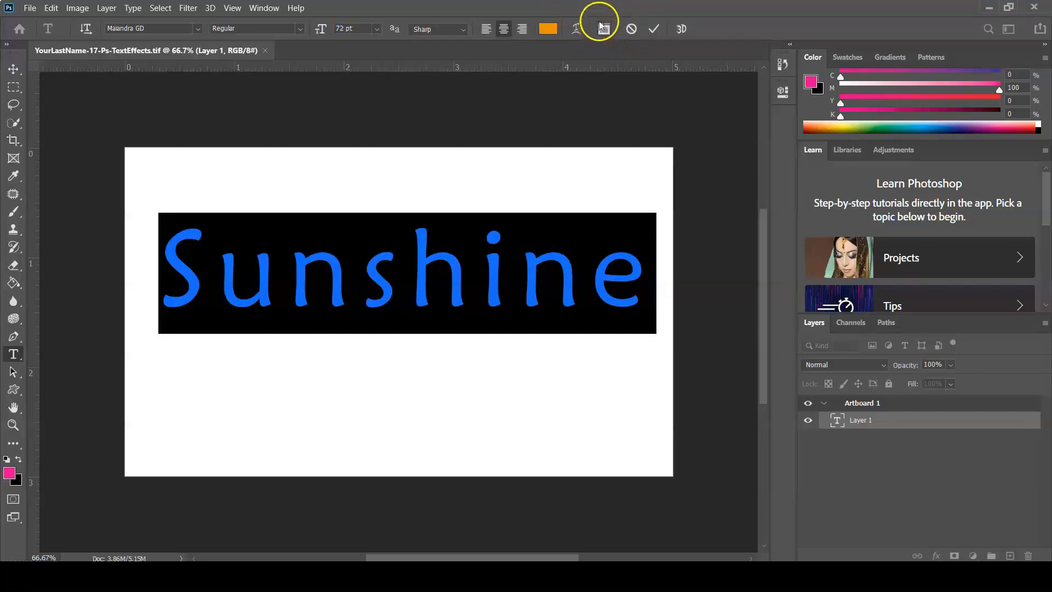
pyautogui.click(603, 30)
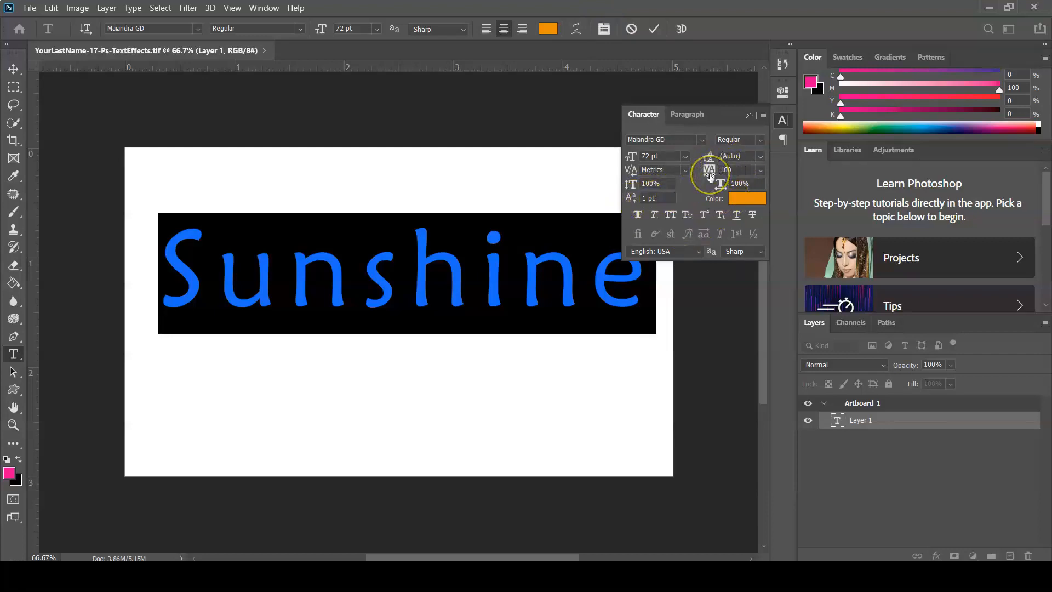
pyautogui.moveTo(709, 174); pyautogui.dragTo(706, 175)
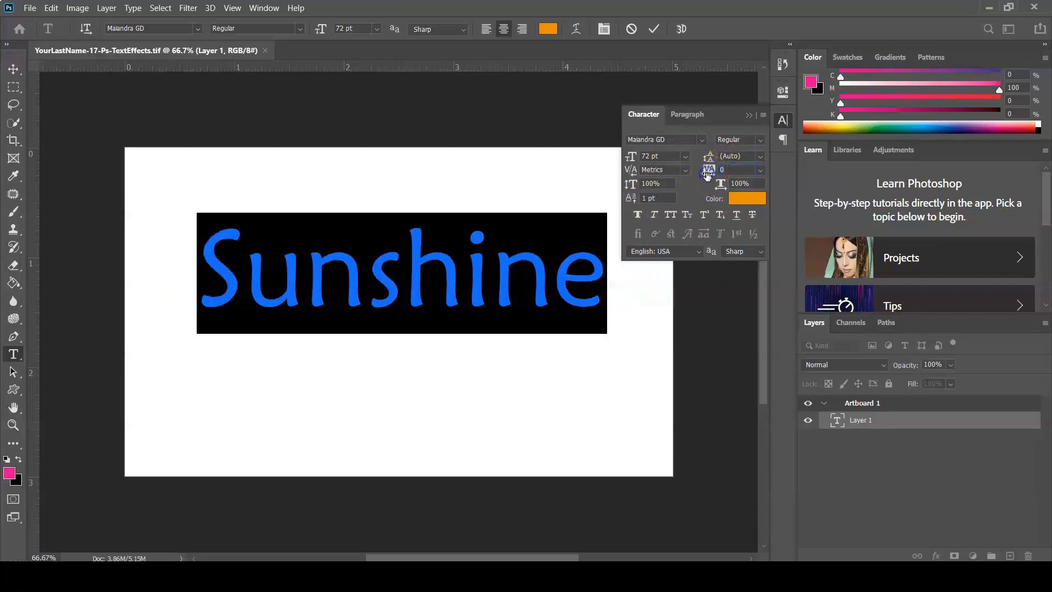
pyautogui.moveTo(632, 158); pyautogui.dragTo(643, 158)
pyautogui.click(750, 203)
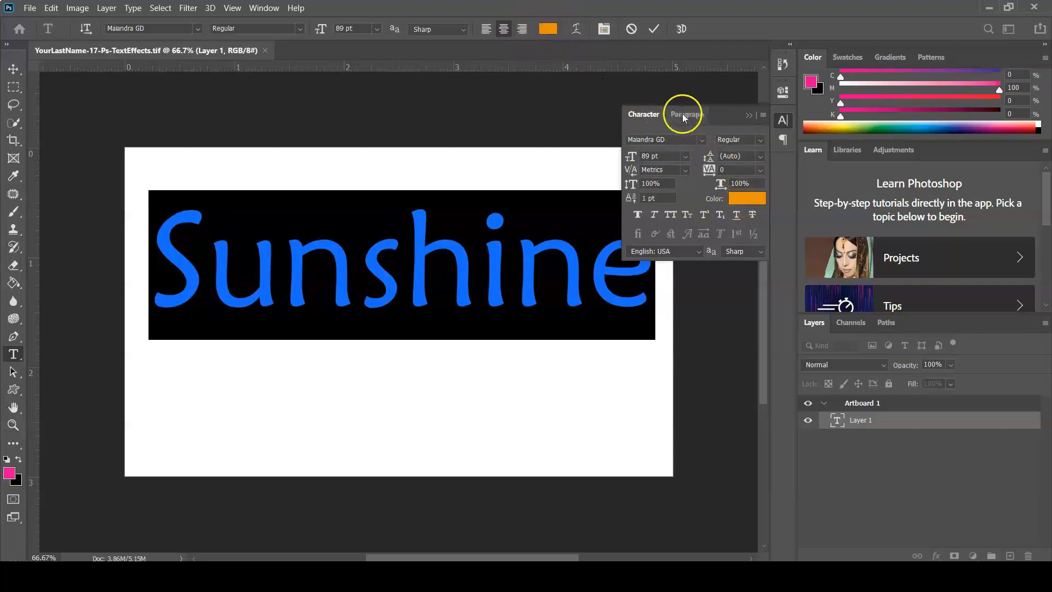
pyautogui.click(748, 116)
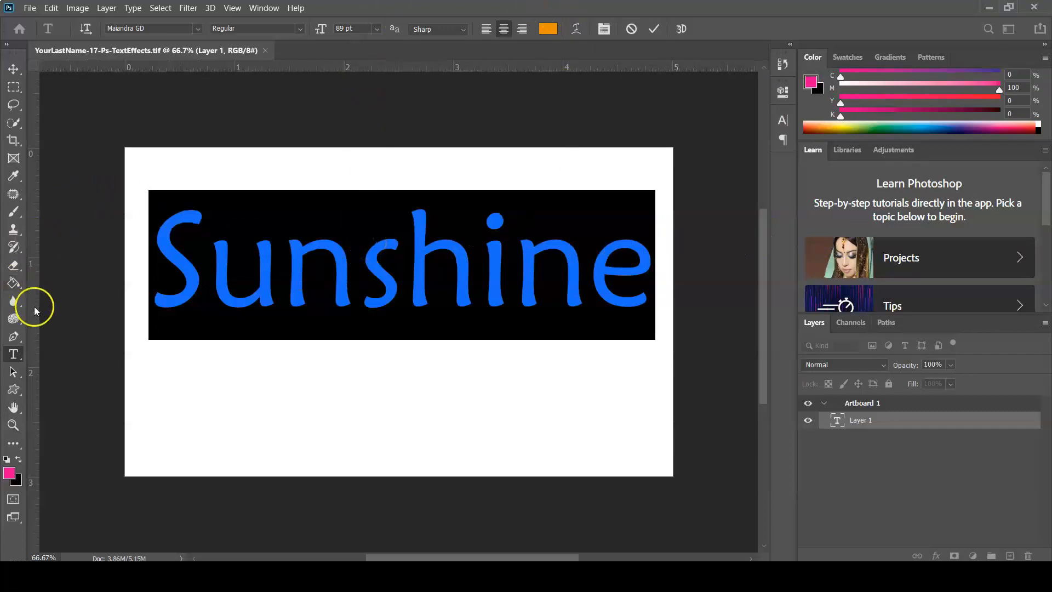
# Open the Warp Text settings for Sunshine and apply a horizontal Arc style with a bend of +22%
pyautogui.click(576, 30)
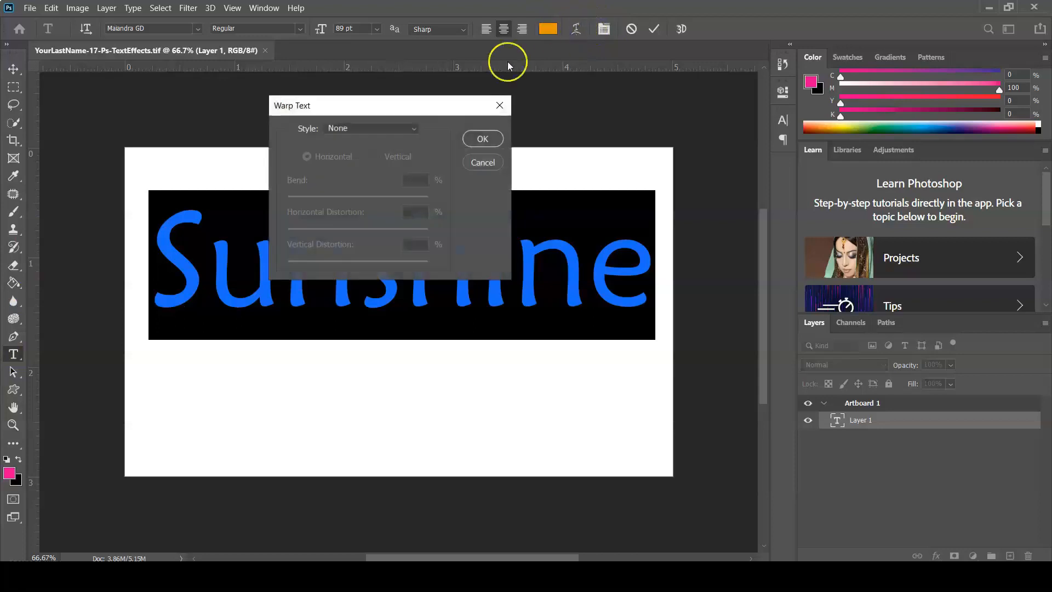
pyautogui.moveTo(317, 108); pyautogui.dragTo(556, 177)
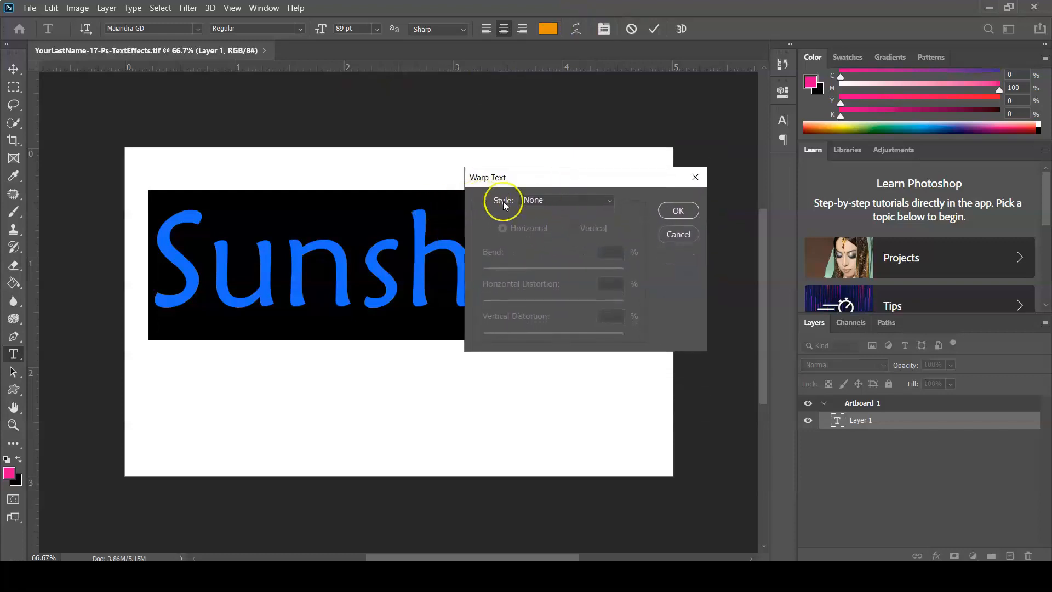
pyautogui.click(564, 201)
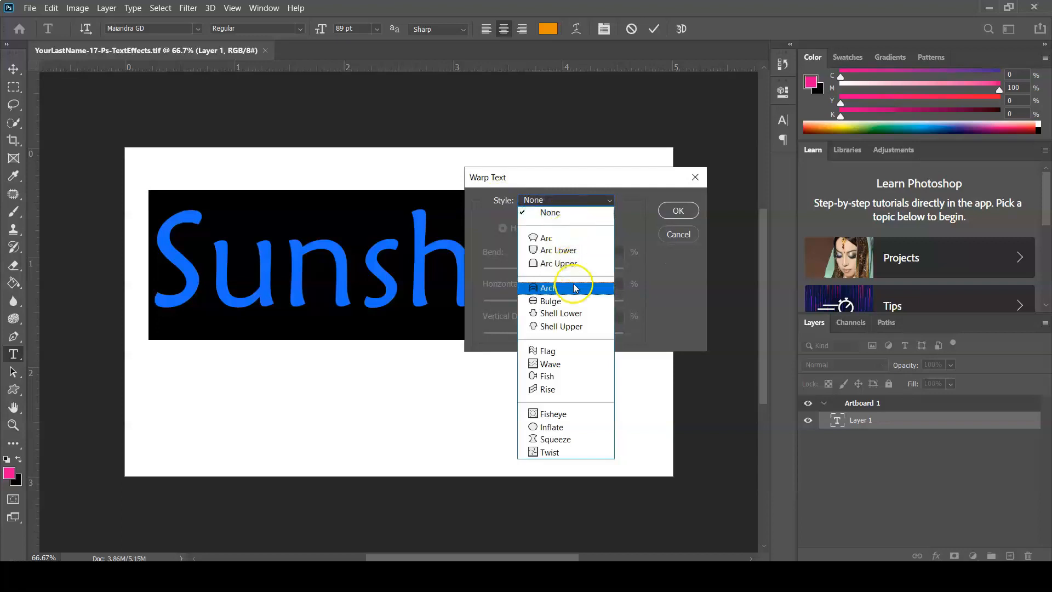
pyautogui.click(564, 239)
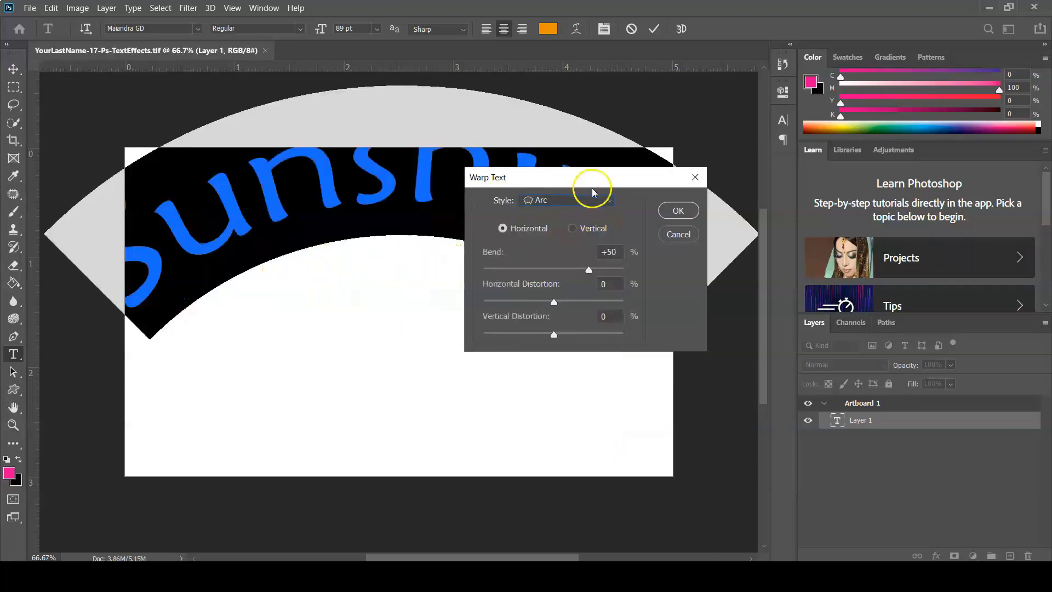
pyautogui.moveTo(588, 269); pyautogui.dragTo(570, 267)
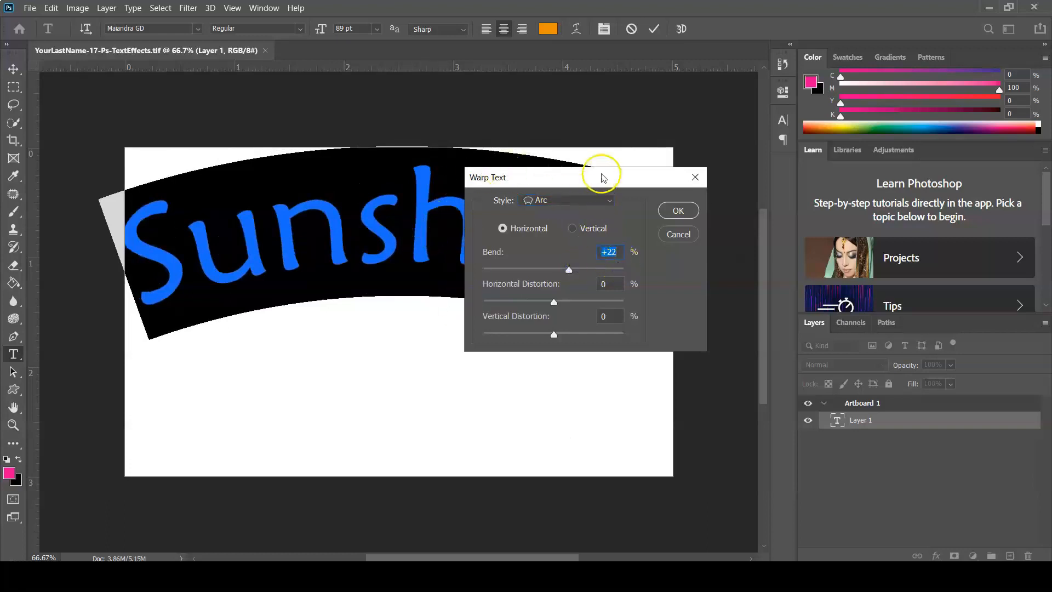
pyautogui.moveTo(602, 175); pyautogui.dragTo(668, 202)
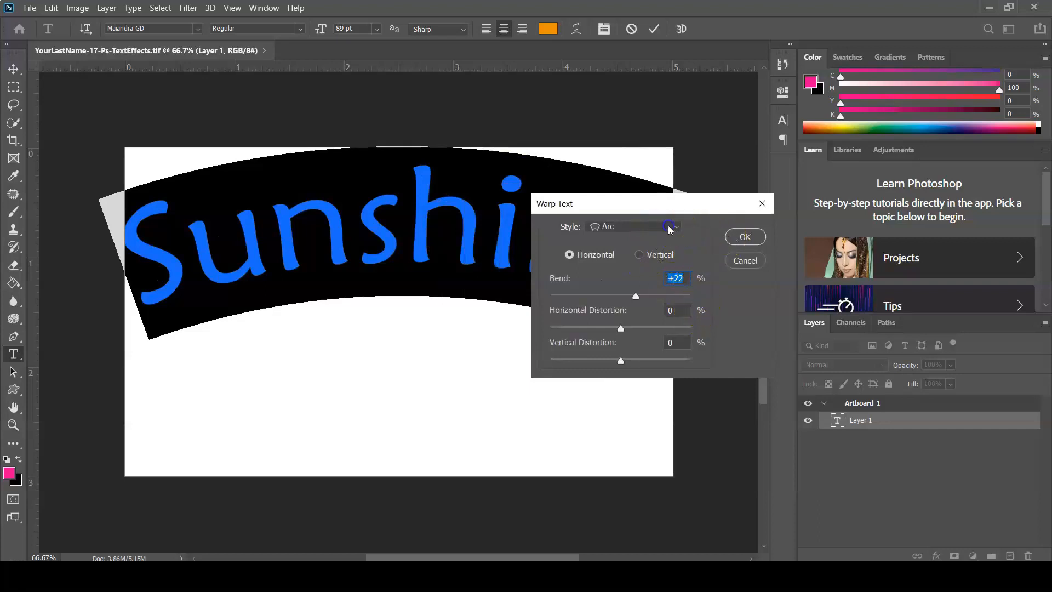
# Change the text warp to the Flag style with horizontal orientation and a bend of +40%, and accept it
pyautogui.click(670, 228)
pyautogui.click(627, 378)
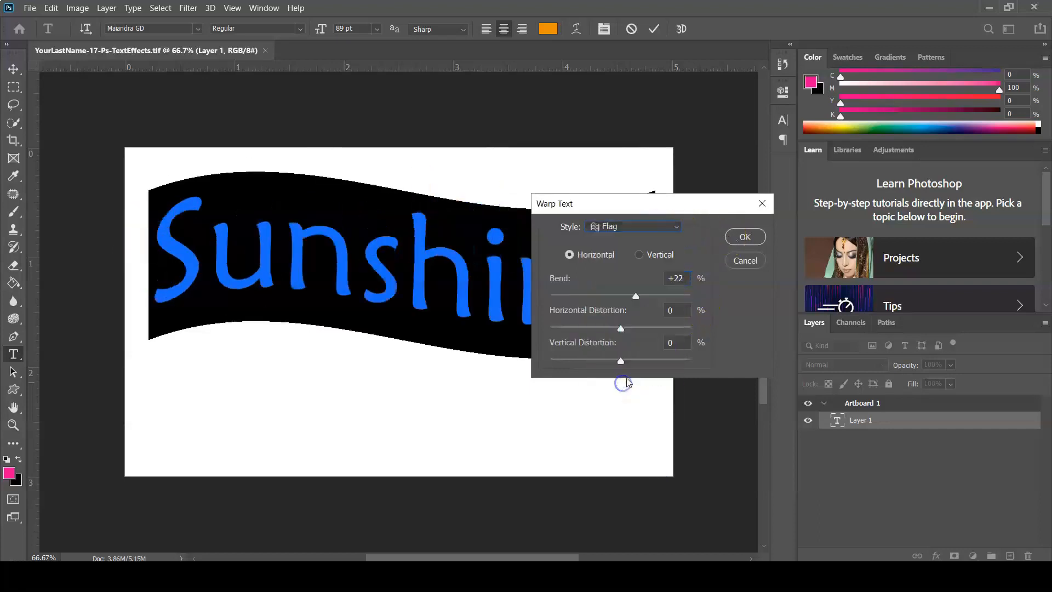
pyautogui.moveTo(648, 203); pyautogui.dragTo(764, 200)
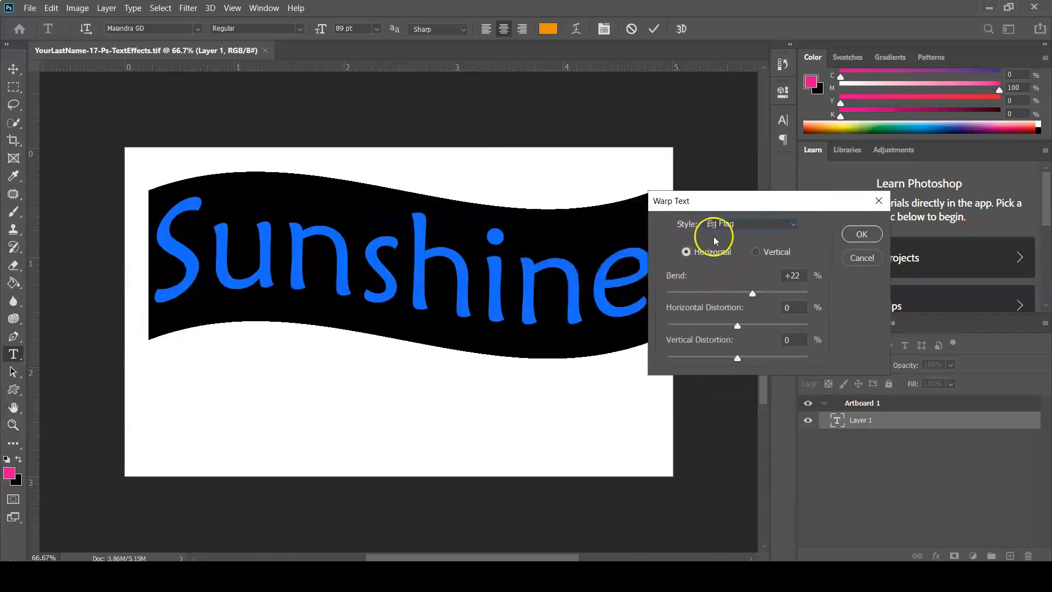
pyautogui.click(756, 252)
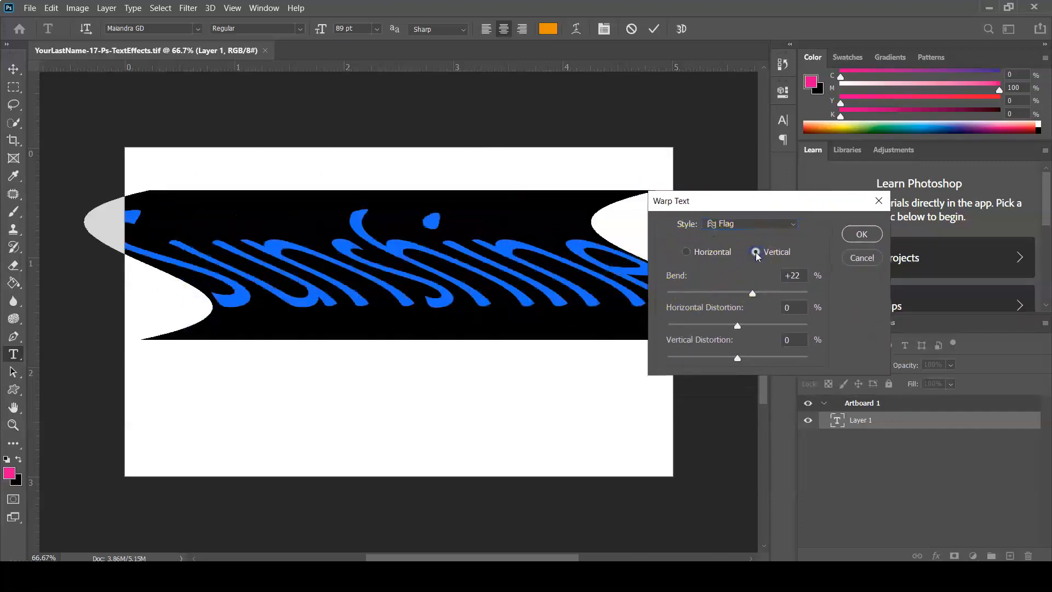
pyautogui.click(709, 253)
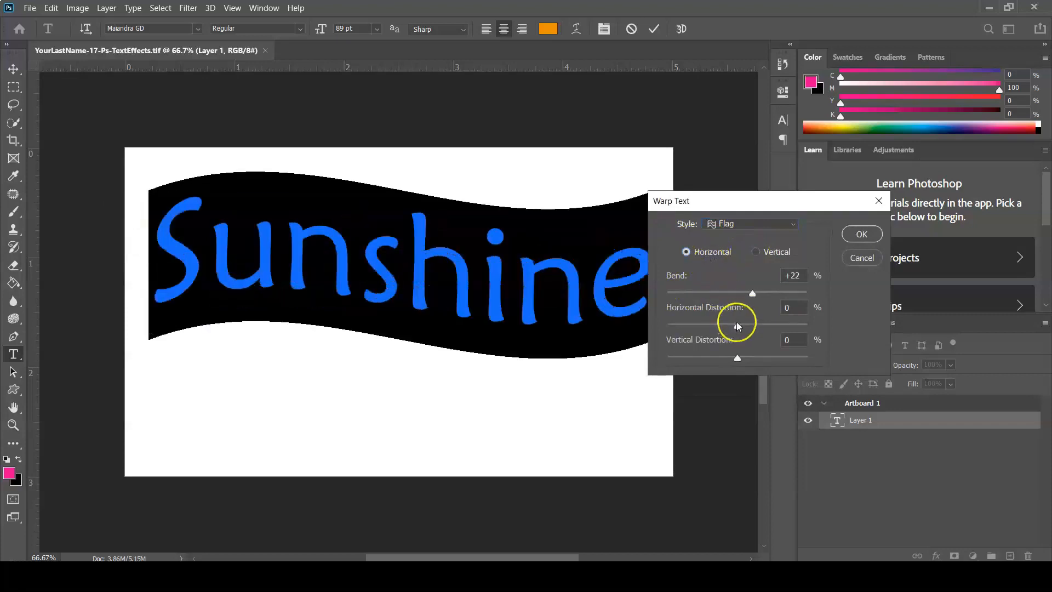
pyautogui.moveTo(752, 294); pyautogui.dragTo(766, 294)
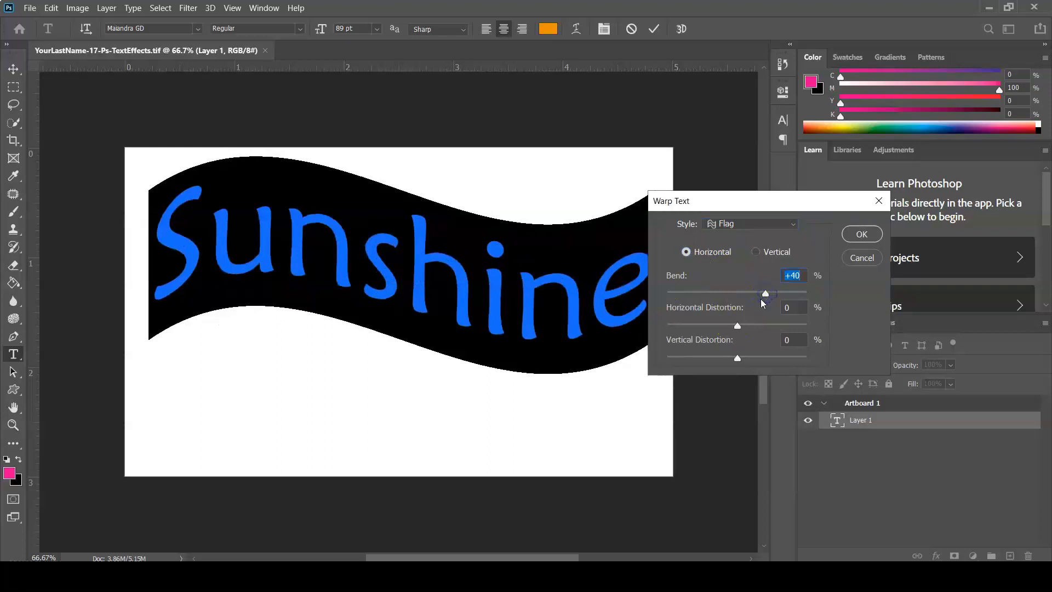
pyautogui.click(862, 234)
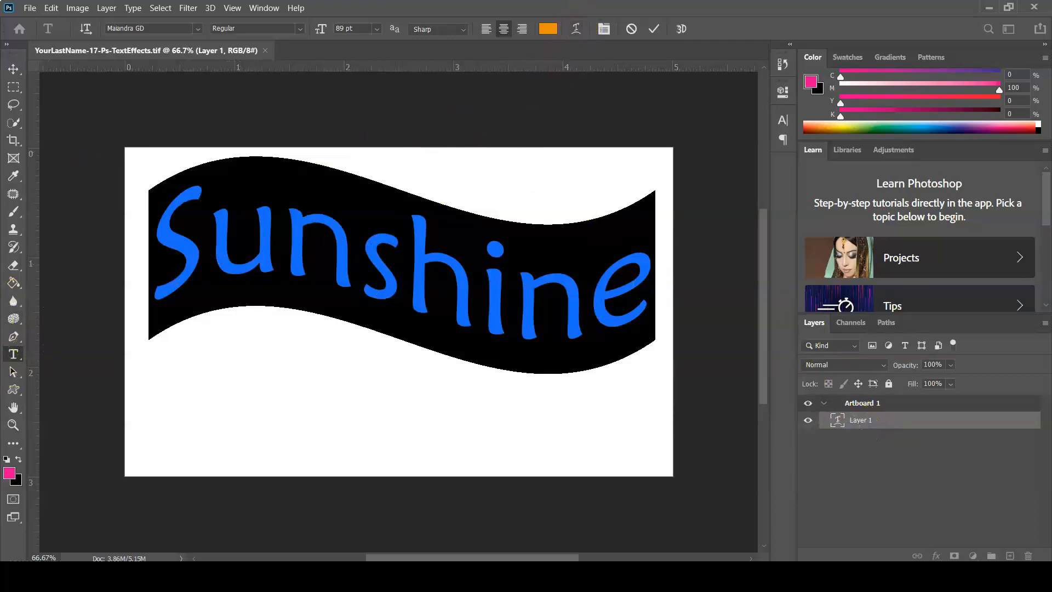
# Reopen the Sunshine text's warp settings and look through the available warp styles
pyautogui.click(578, 29)
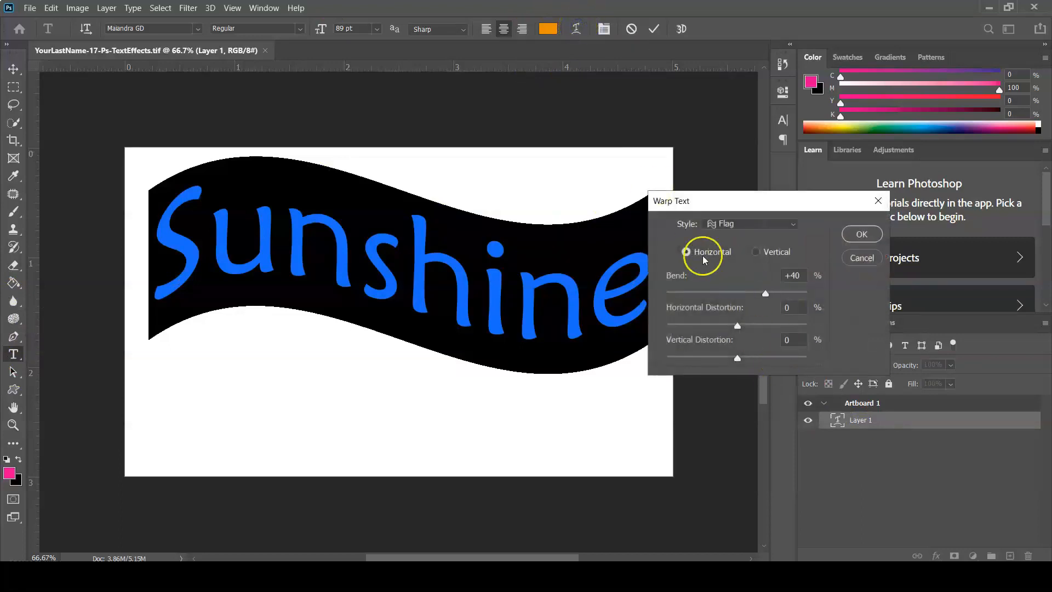
pyautogui.click(788, 225)
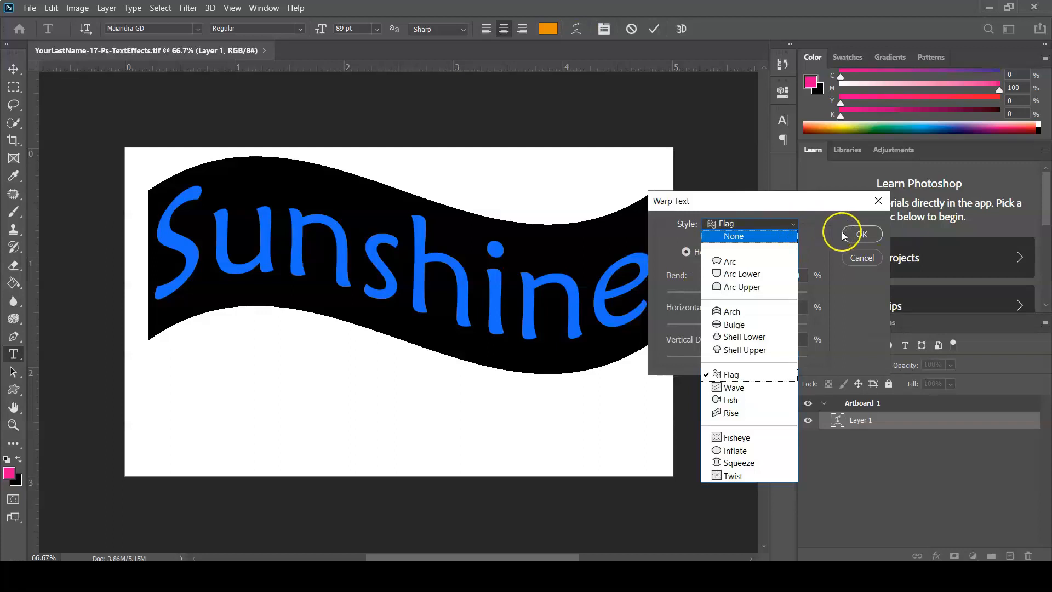
pyautogui.click(876, 258)
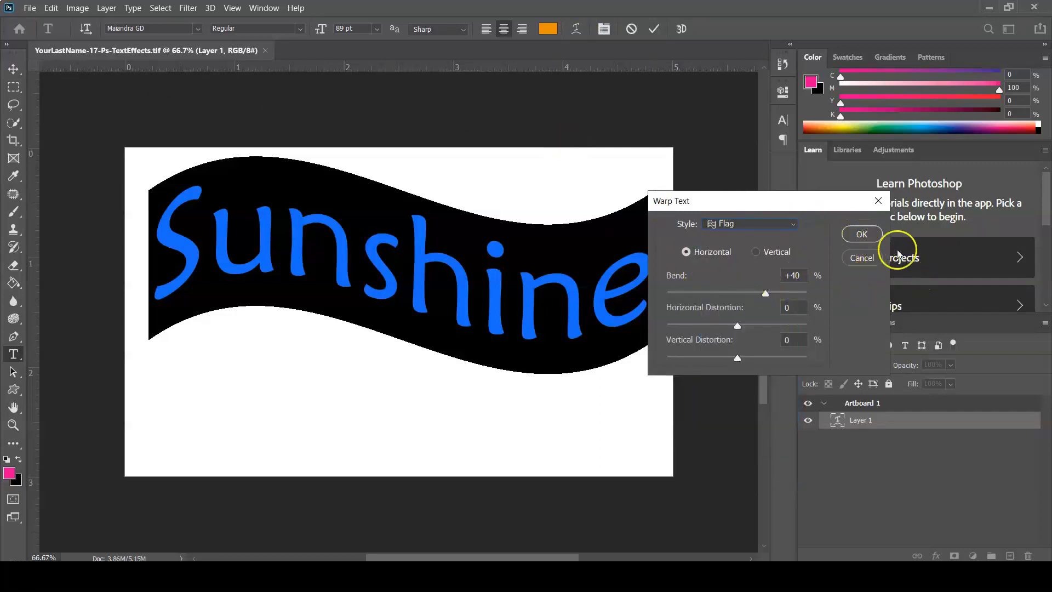
pyautogui.click(862, 258)
# Save the document with the warped text, and move the word Sunshine down about 0.3 inch with the Move tool
pyautogui.click(31, 8)
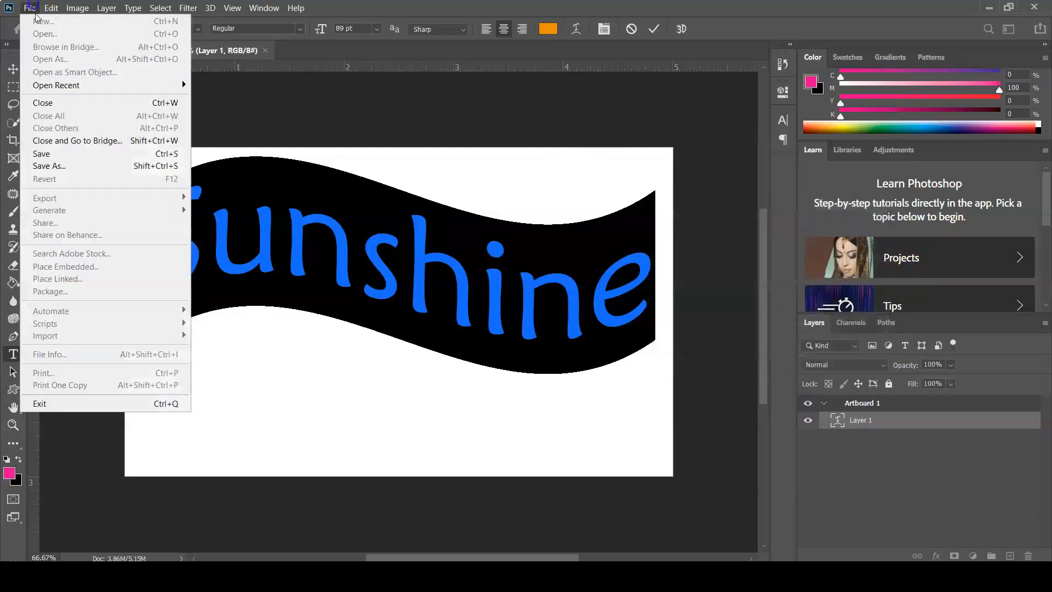
pyautogui.click(58, 155)
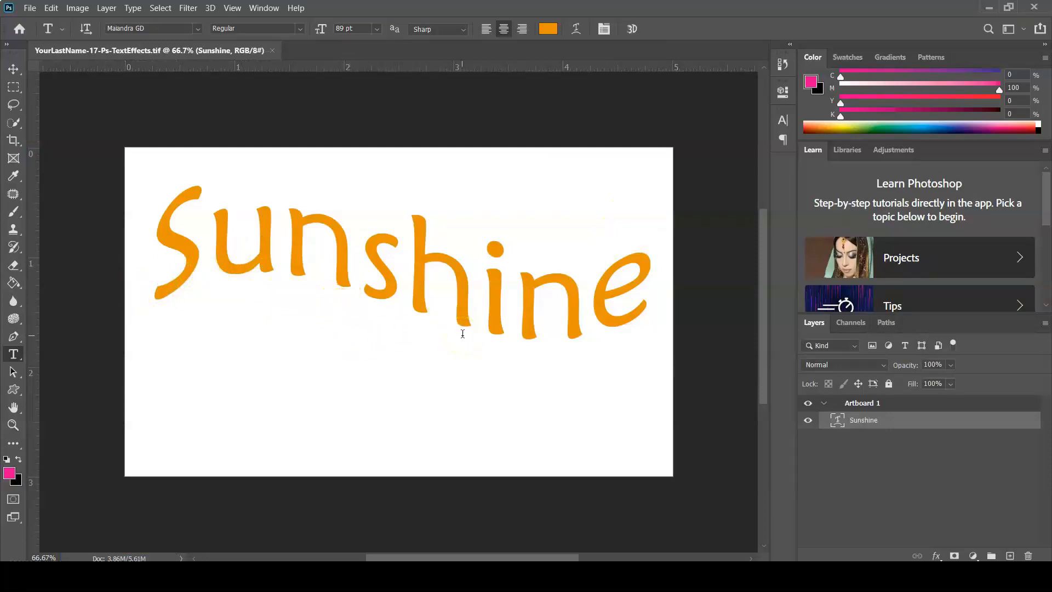
pyautogui.click(12, 70)
pyautogui.moveTo(221, 256); pyautogui.dragTo(217, 284)
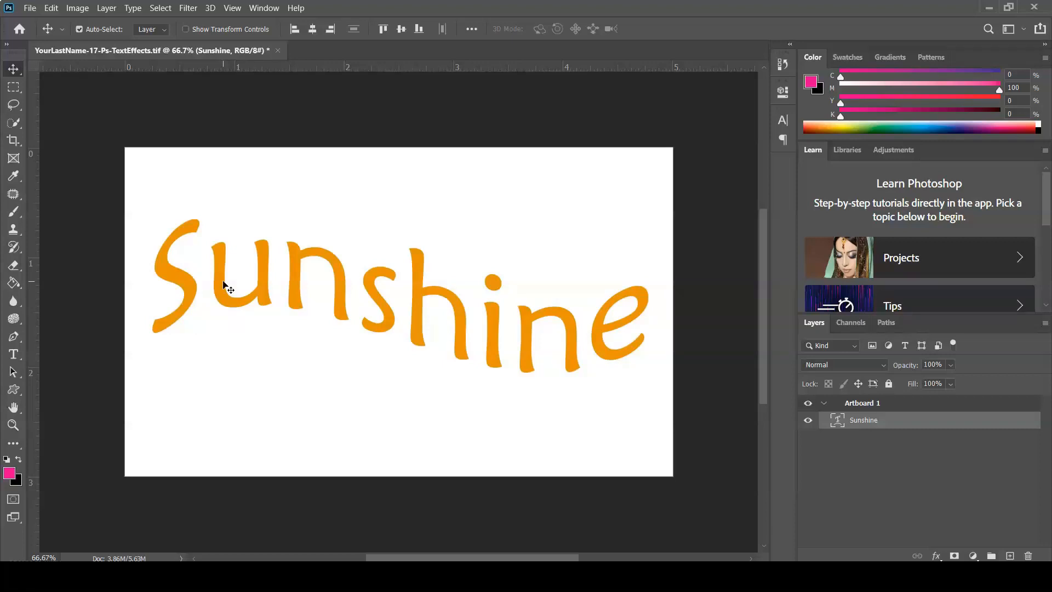
# Enable the Bevel & Emboss effect in the Sunshine layer's style and display its settings
pyautogui.doubleClick(937, 423)
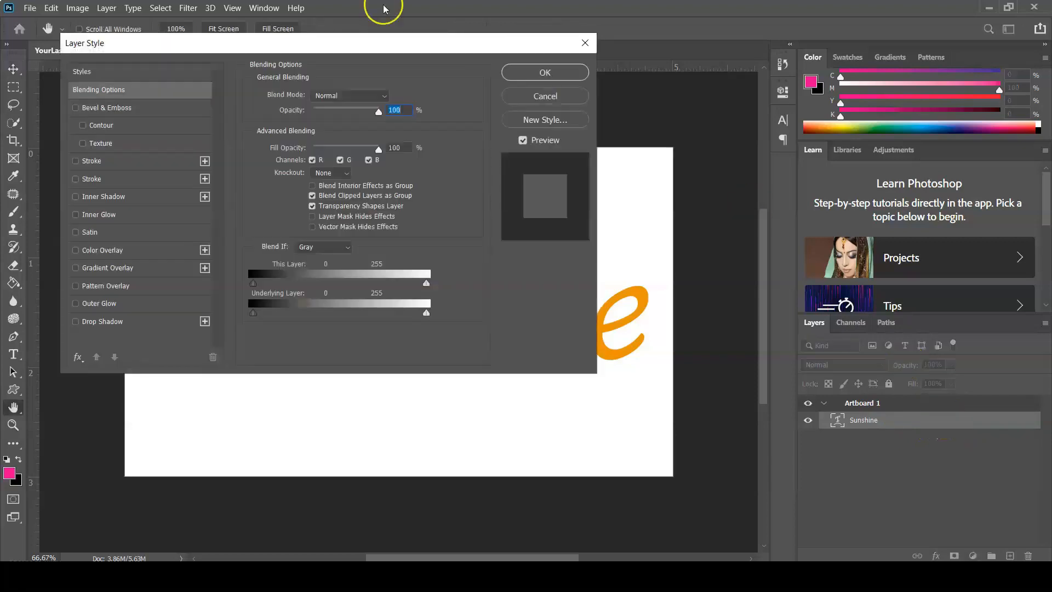
pyautogui.moveTo(349, 41); pyautogui.dragTo(760, 124)
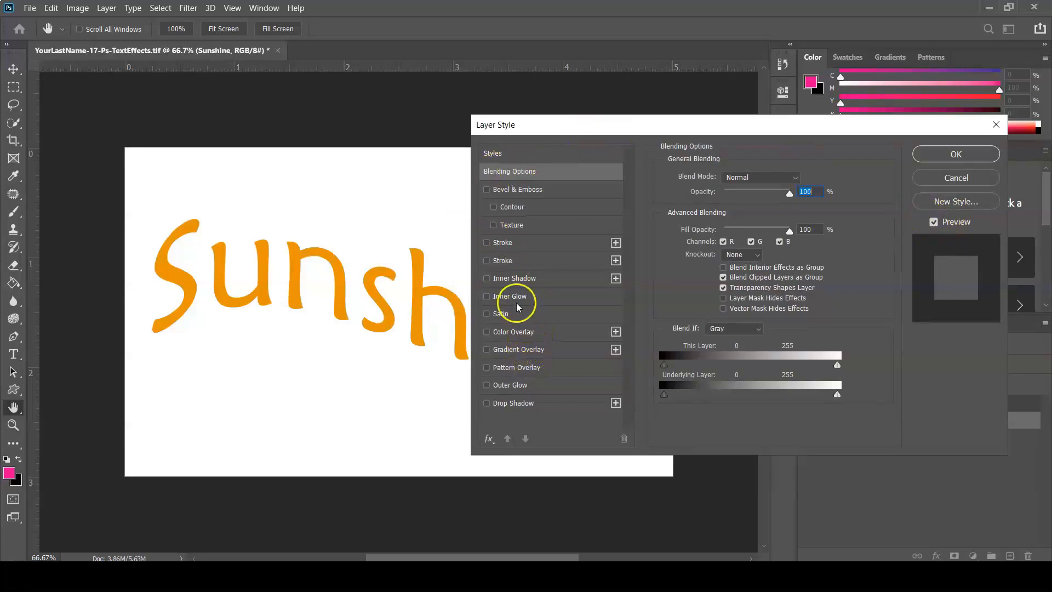
pyautogui.click(486, 189)
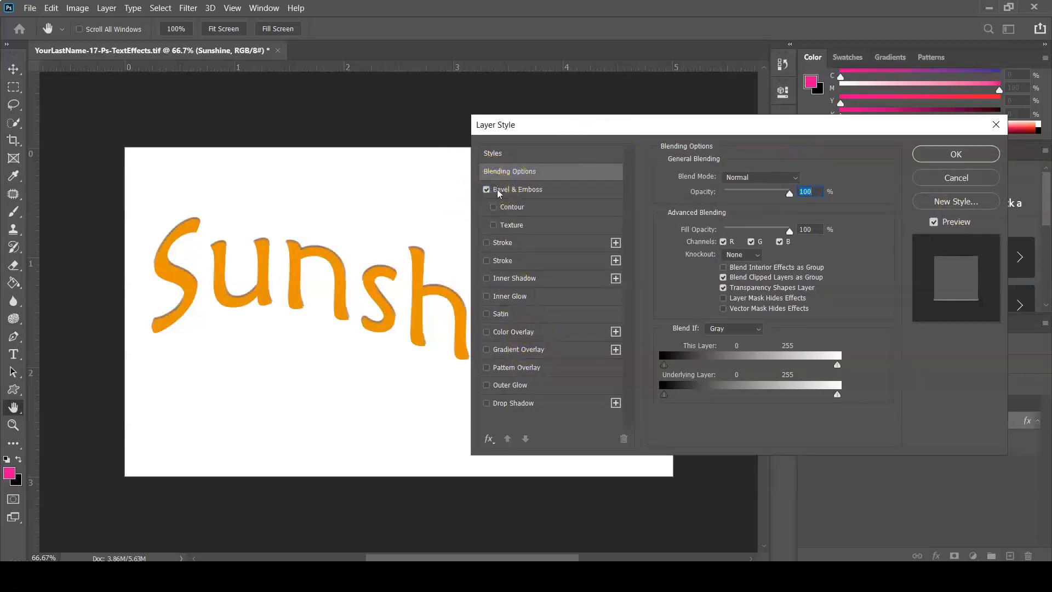
pyautogui.moveTo(547, 125); pyautogui.dragTo(603, 126)
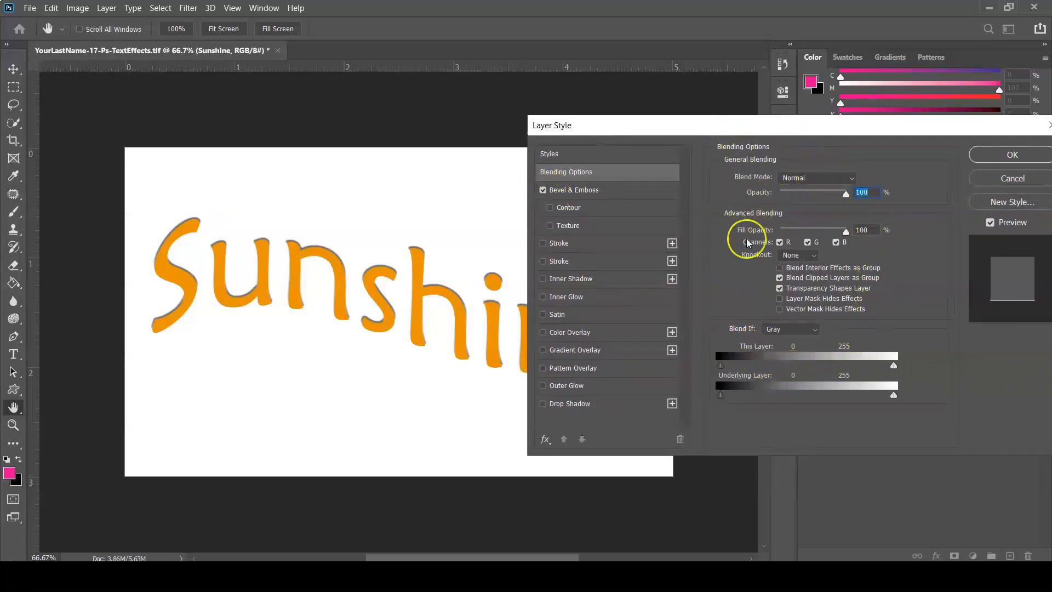
pyautogui.click(567, 192)
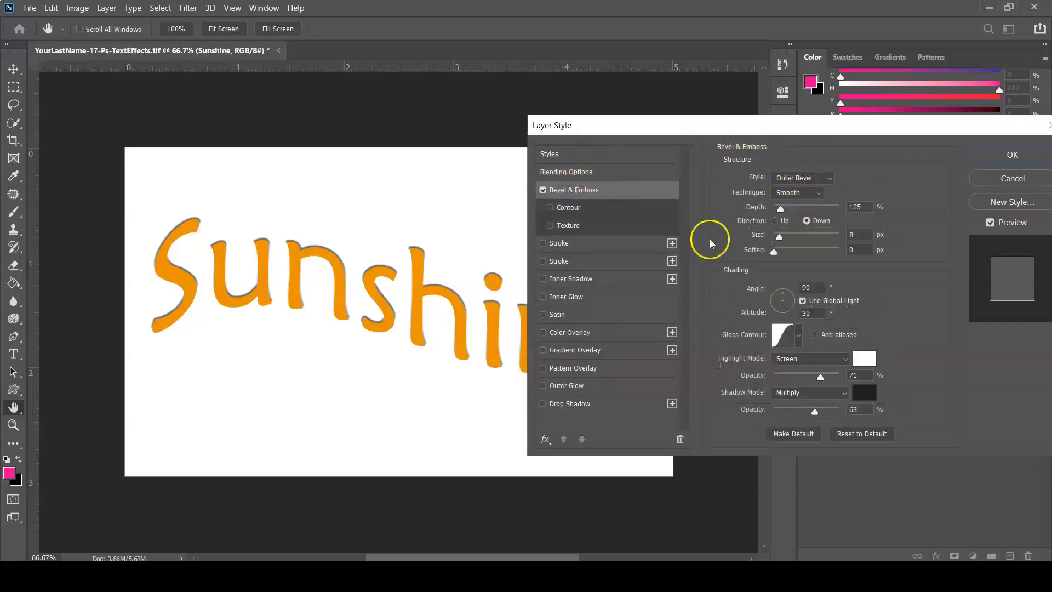
# Try the Inner Bevel, Emboss and Pillow Emboss styles for the bevel effect, and return it to Outer Bevel
pyautogui.click(825, 179)
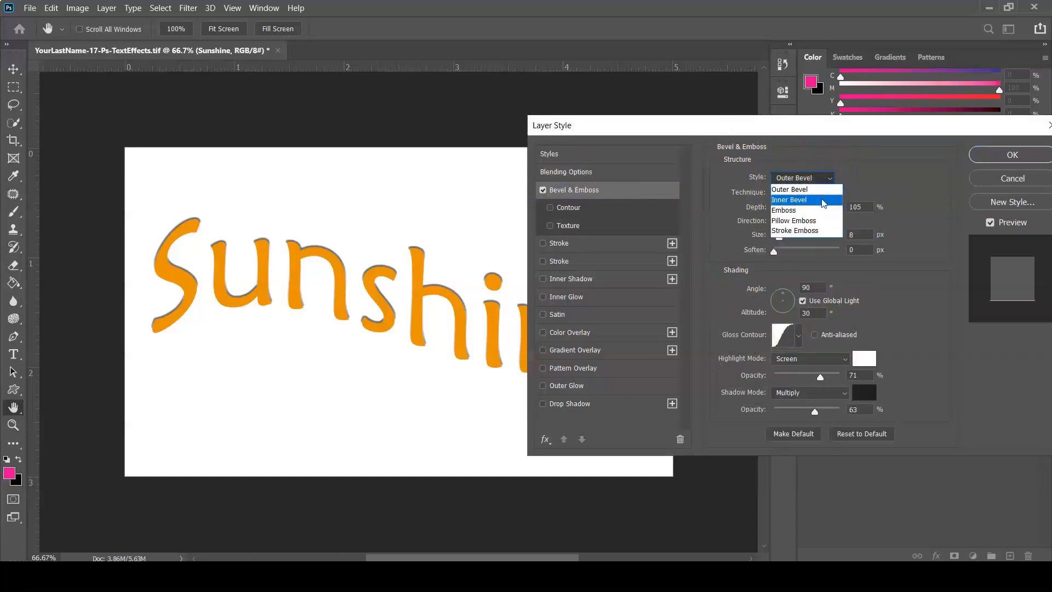
pyautogui.click(823, 202)
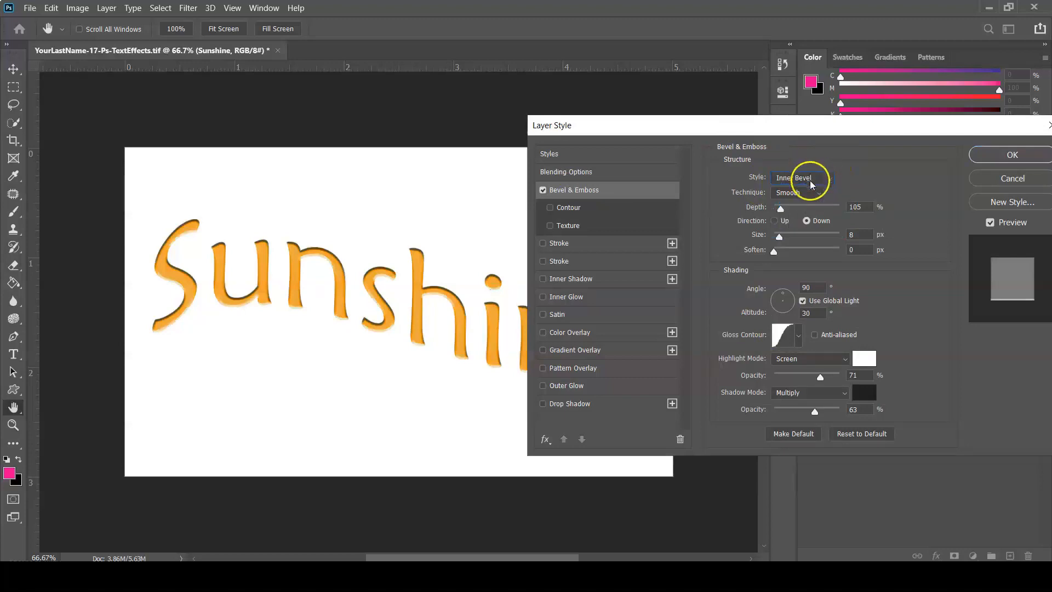
pyautogui.click(805, 177)
pyautogui.click(812, 211)
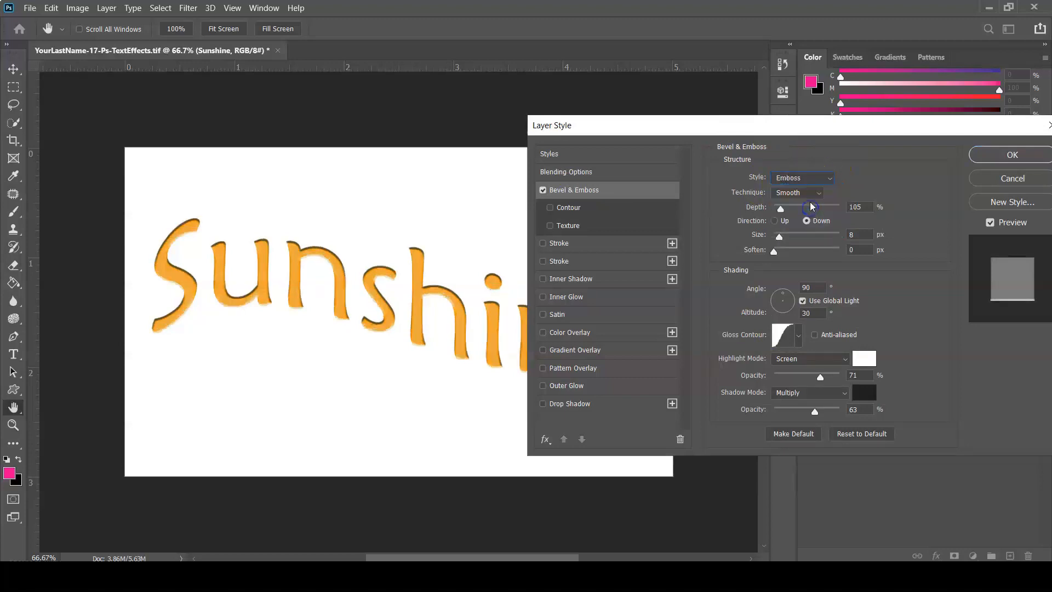
pyautogui.click(805, 178)
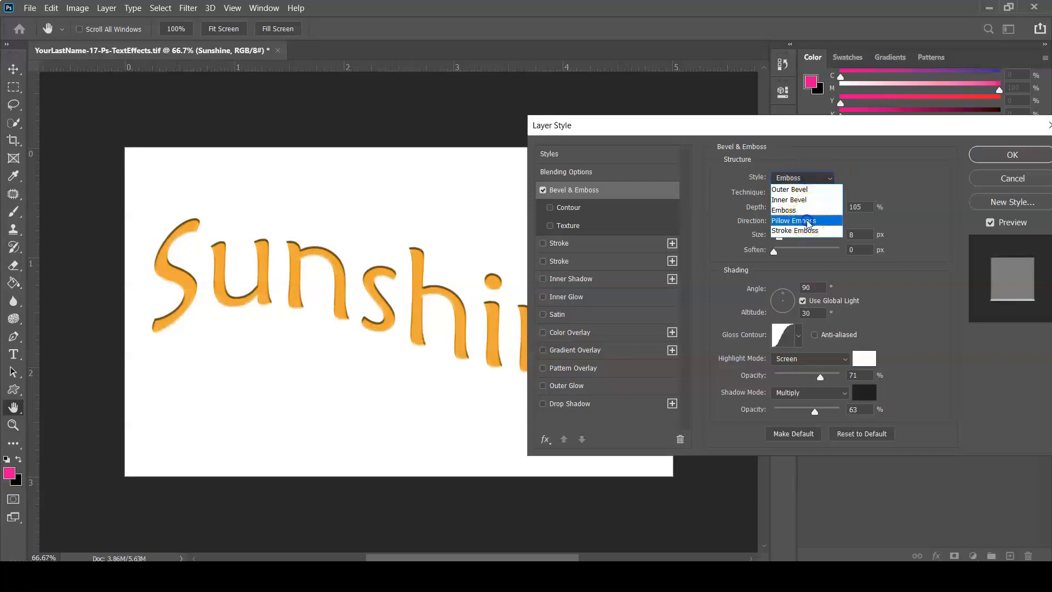
pyautogui.click(807, 220)
pyautogui.click(801, 178)
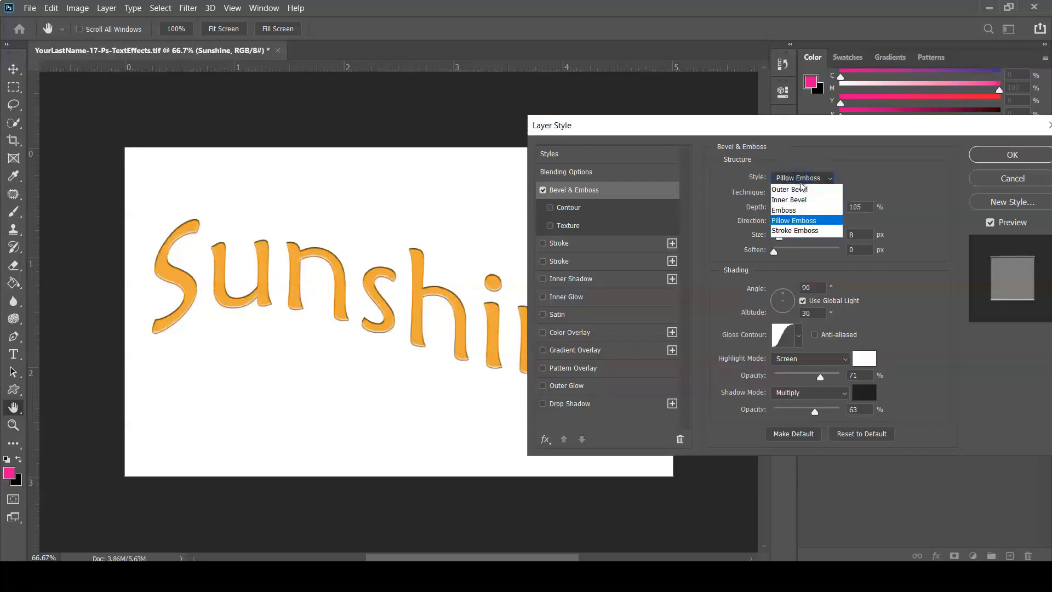
pyautogui.click(800, 189)
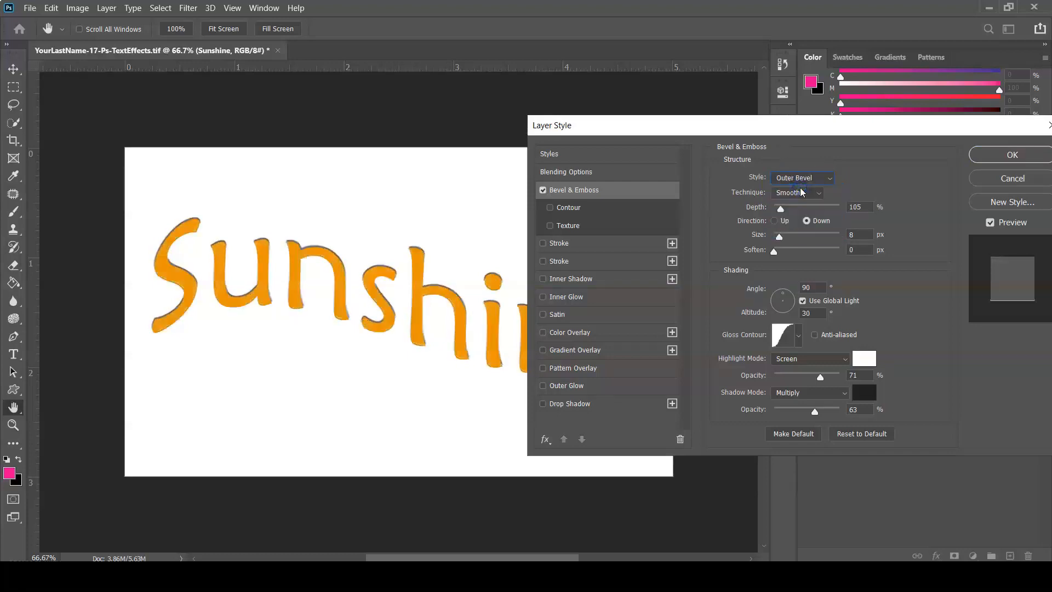
# Compare the Smooth and Chisel Hard techniques for the Sunshine bevel and set the technique to Chisel Hard
pyautogui.click(792, 193)
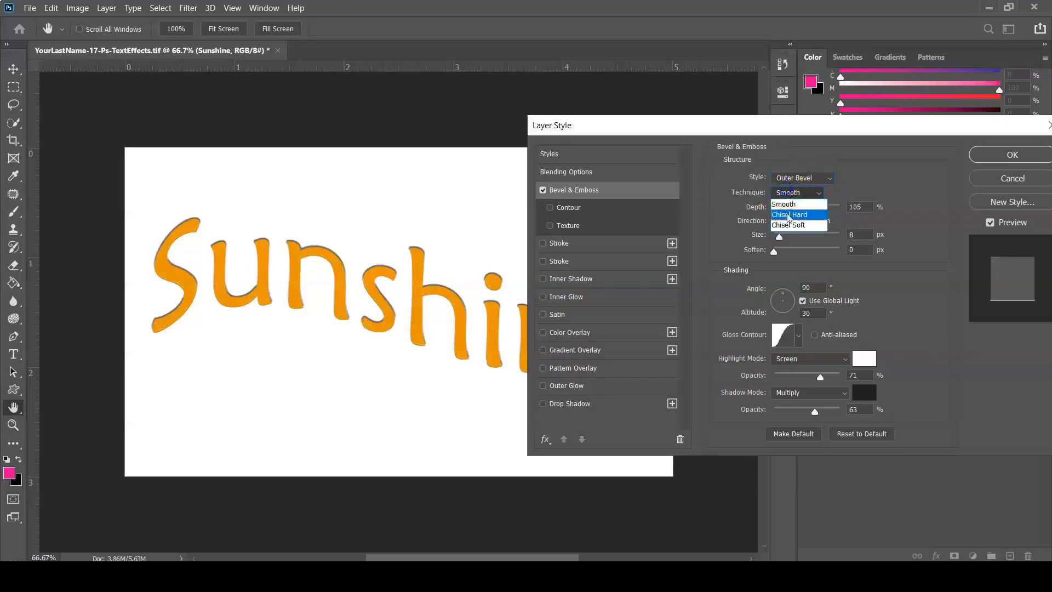
pyautogui.click(789, 216)
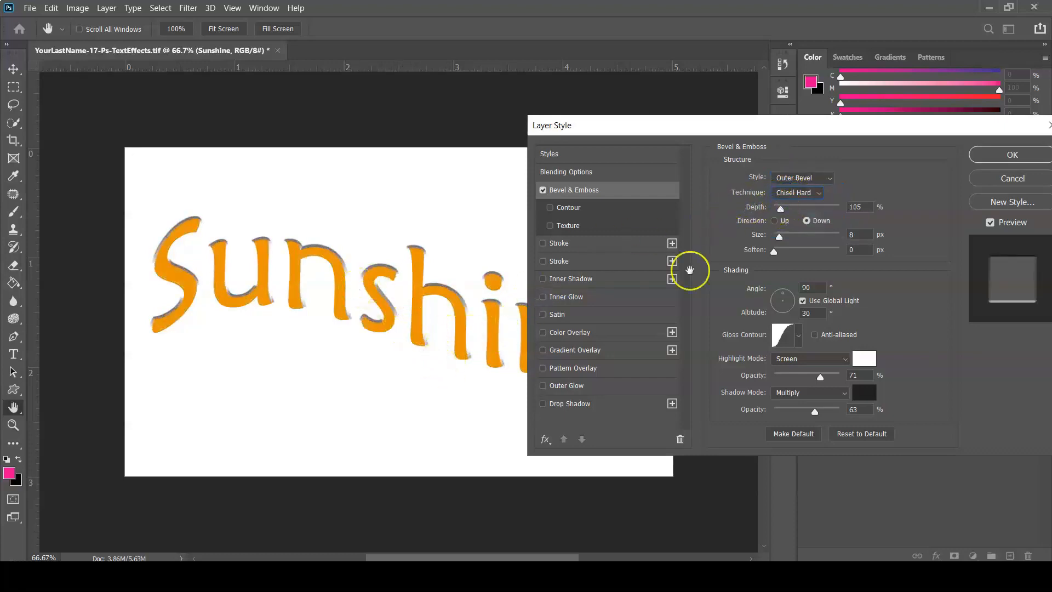
pyautogui.click(815, 194)
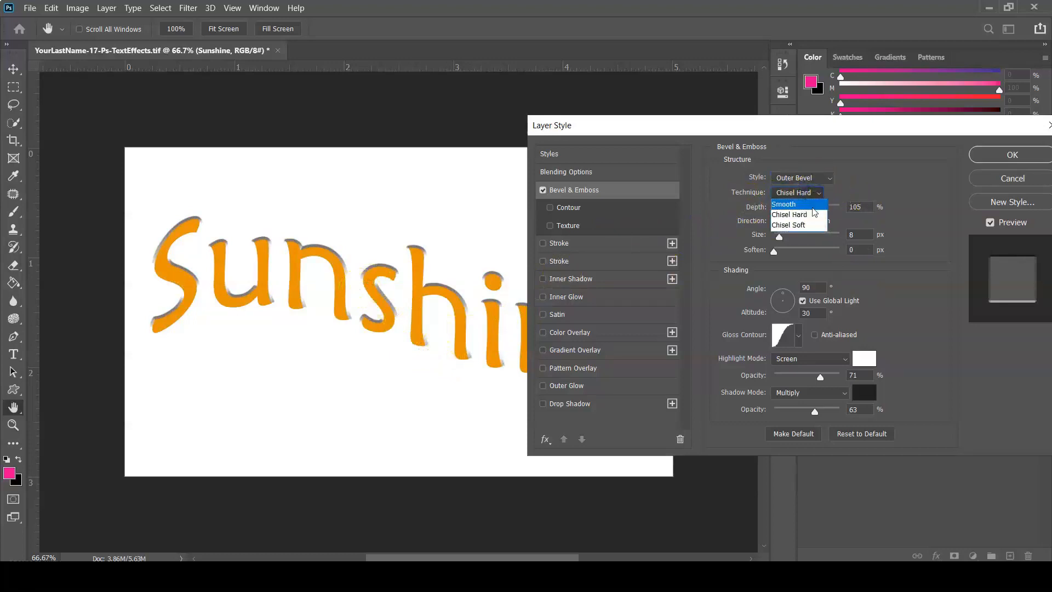
pyautogui.click(814, 208)
pyautogui.click(814, 192)
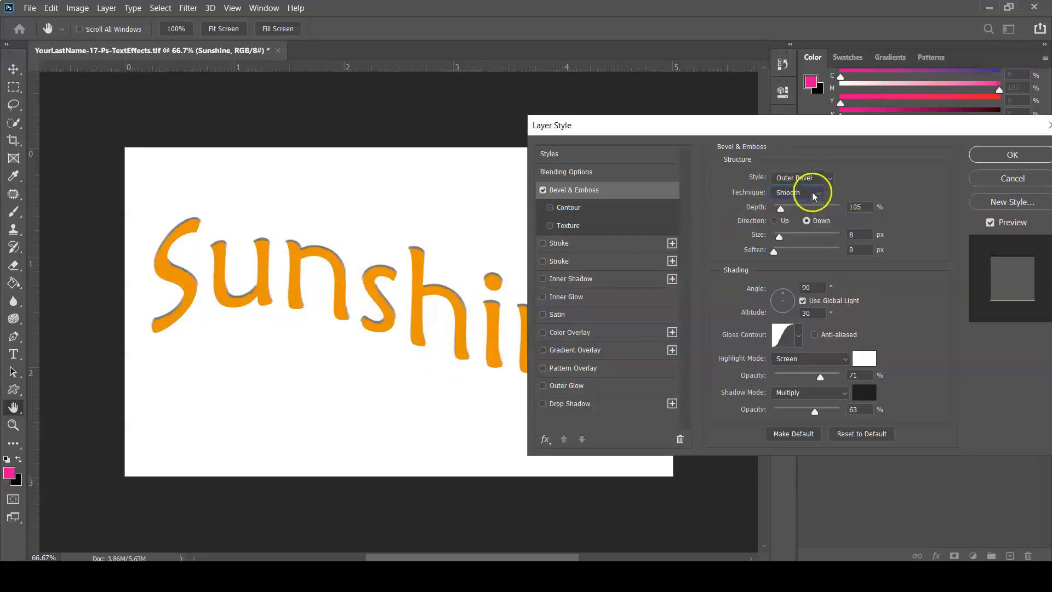
pyautogui.click(816, 215)
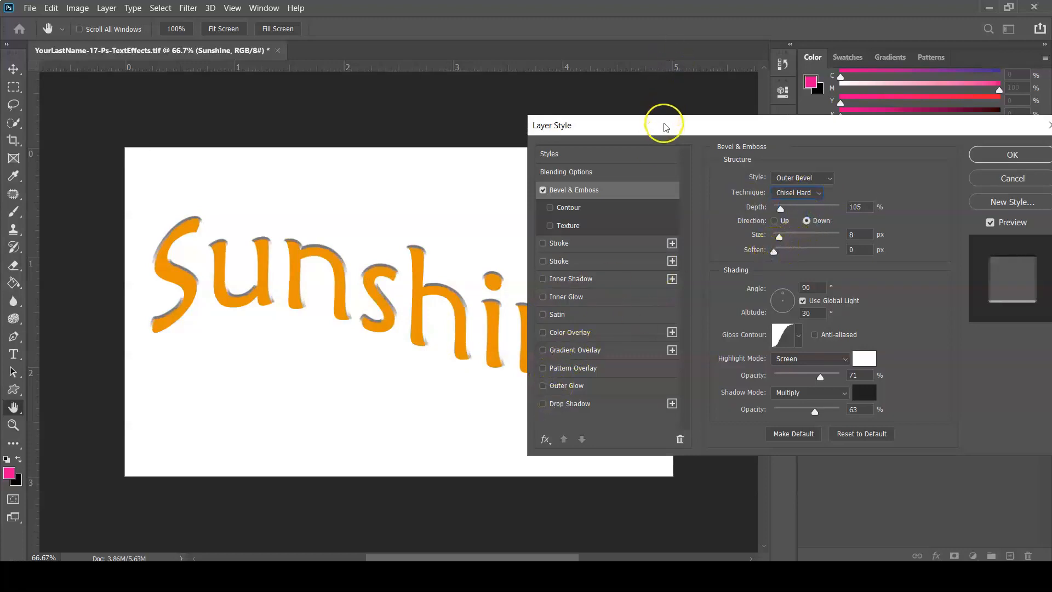
# Add a drop shadow to the Sunshine text with angle 113°, distance 44 px, spread 43% and size 16 px, and apply the layer style
pyautogui.click(543, 404)
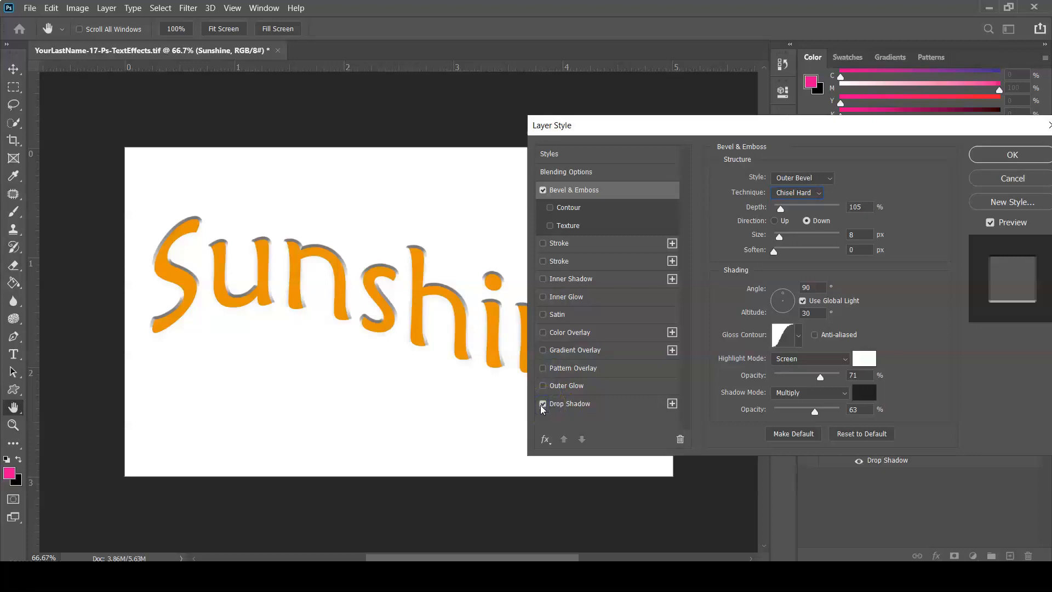
pyautogui.click(556, 406)
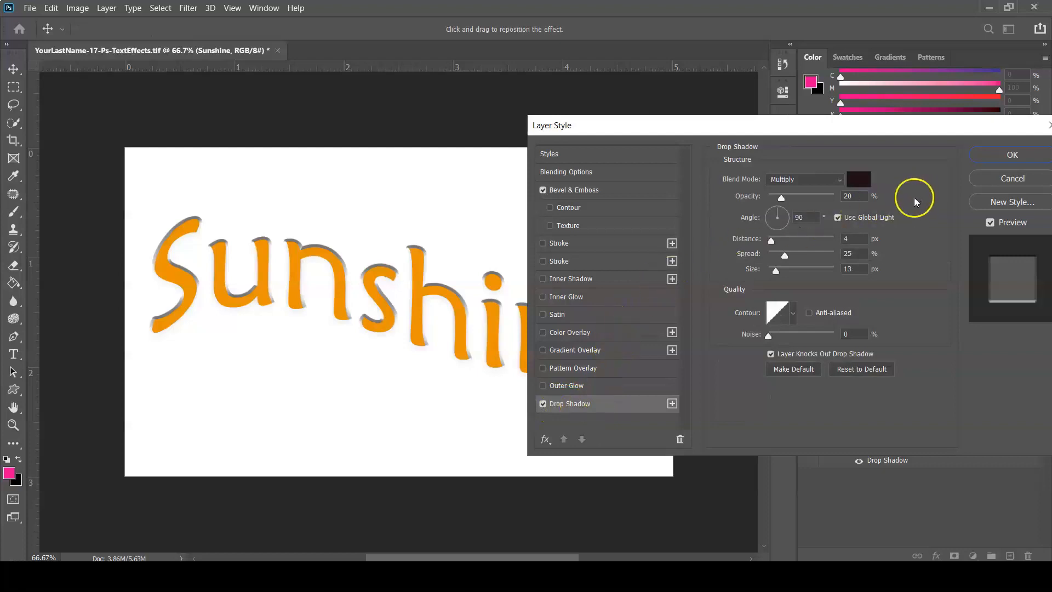
pyautogui.moveTo(771, 243); pyautogui.dragTo(797, 244)
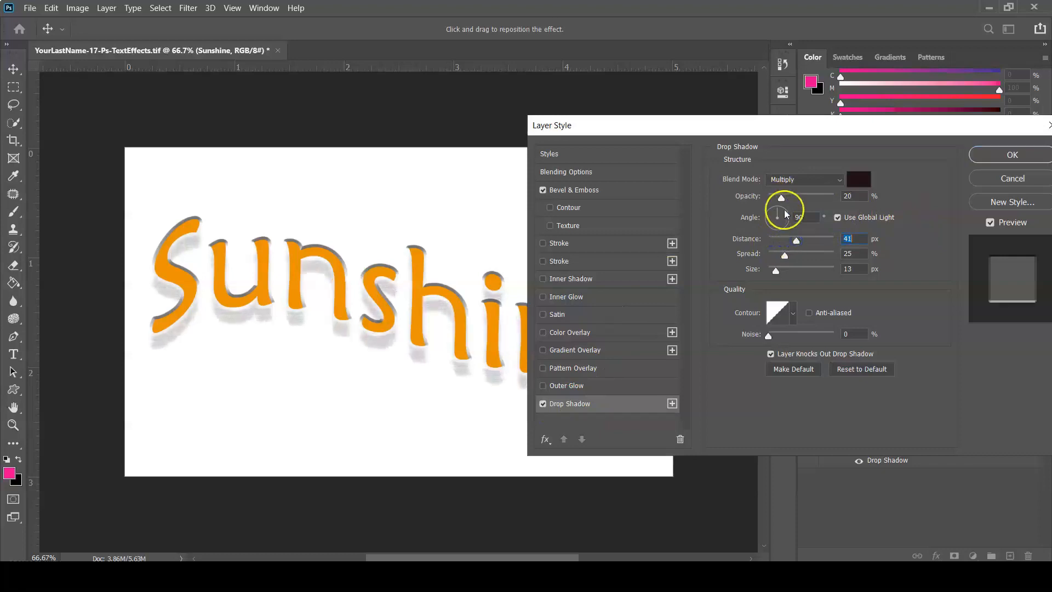
pyautogui.click(780, 213)
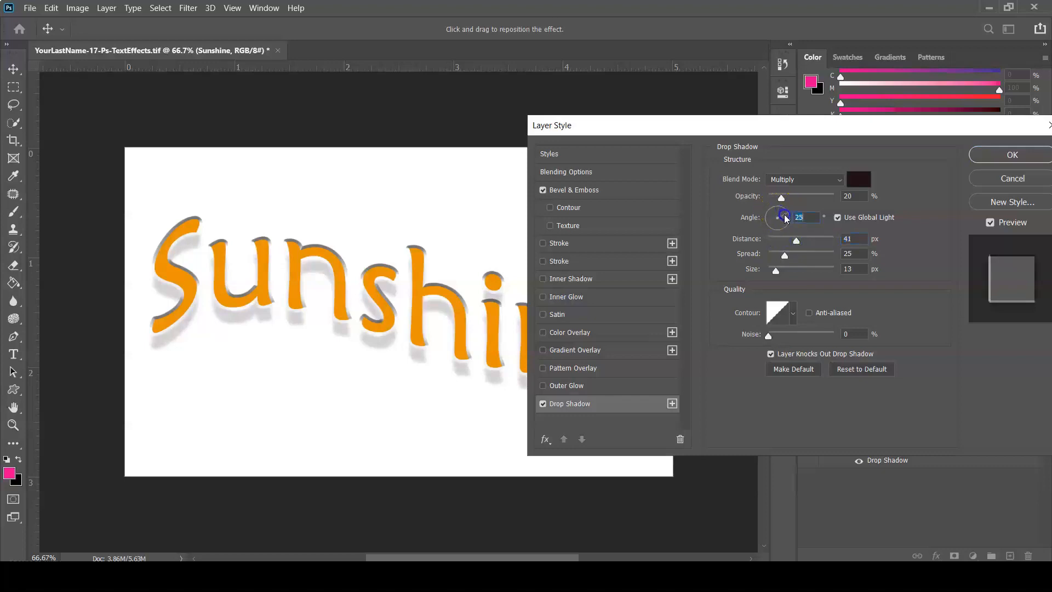
pyautogui.moveTo(778, 207); pyautogui.dragTo(771, 209)
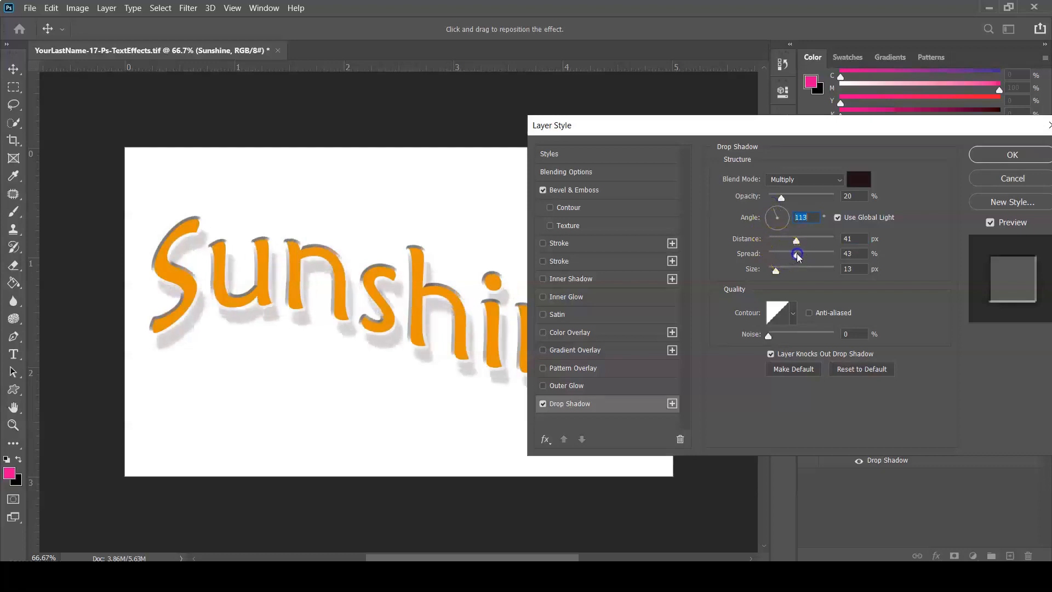
pyautogui.moveTo(778, 272); pyautogui.dragTo(799, 243)
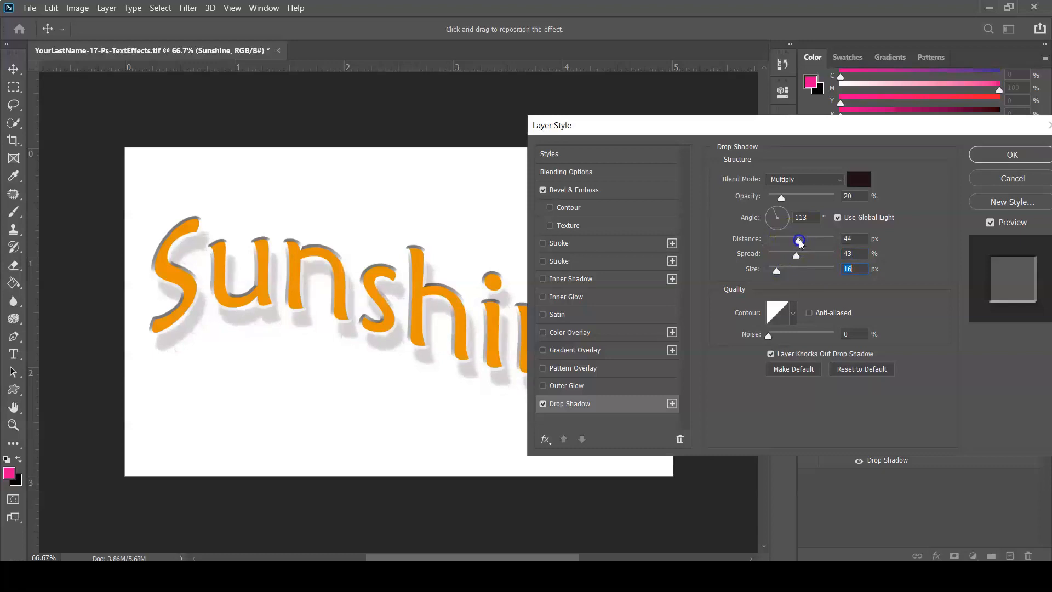
pyautogui.moveTo(785, 131); pyautogui.dragTo(527, 152)
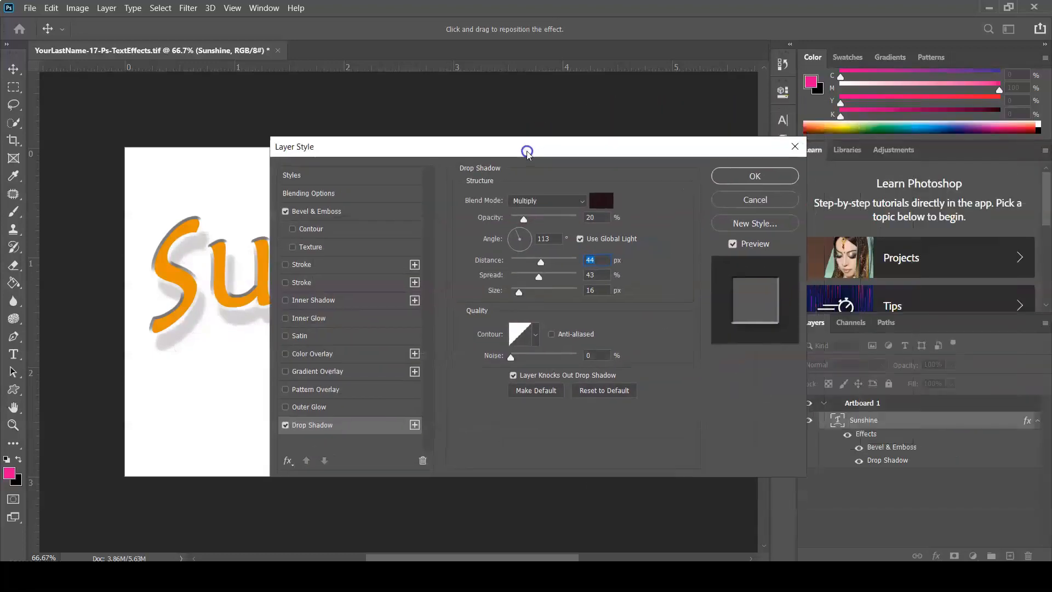
pyautogui.click(755, 176)
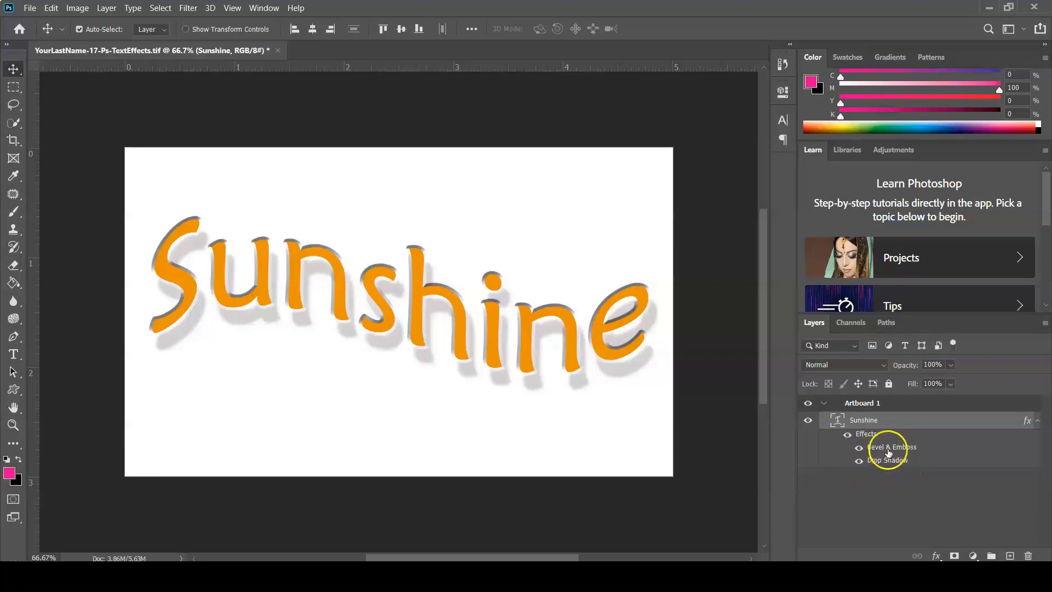
# Reopen the Sunshine layer's Bevel & Emboss settings, accept them as they are, and save the document
pyautogui.click(892, 453)
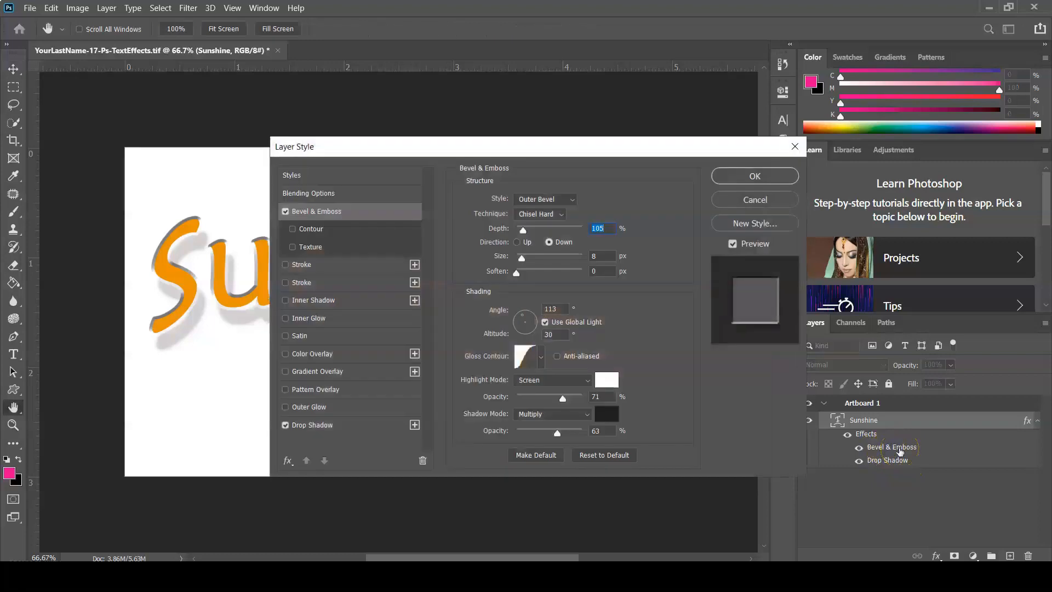
pyautogui.click(754, 176)
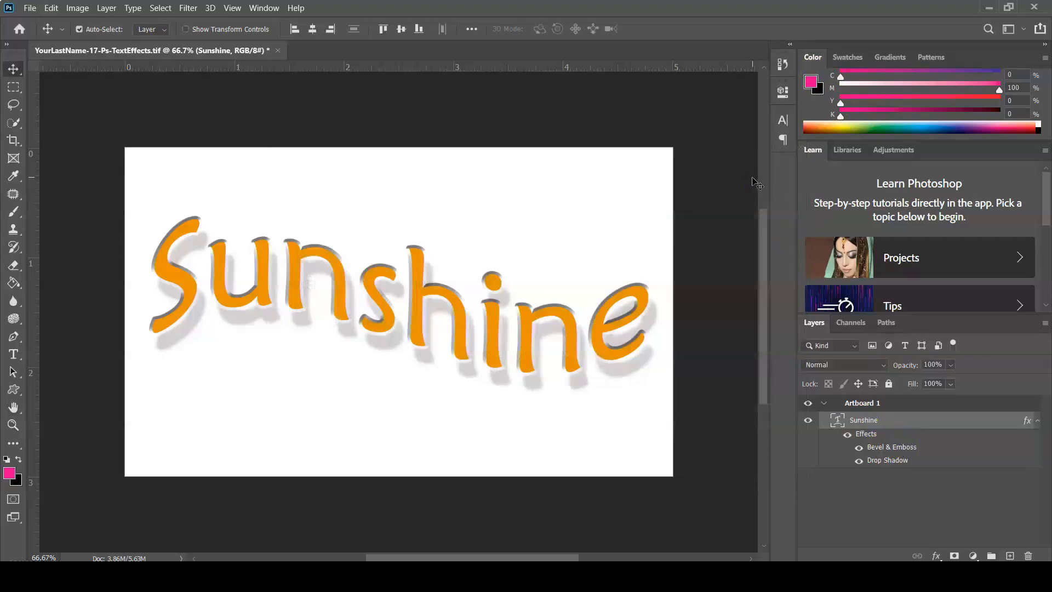
pyautogui.hotkey('ctrl', 's')
# Create a second artboard named Artboard 2, 1500 px wide and 900 px high
pyautogui.click(1045, 325)
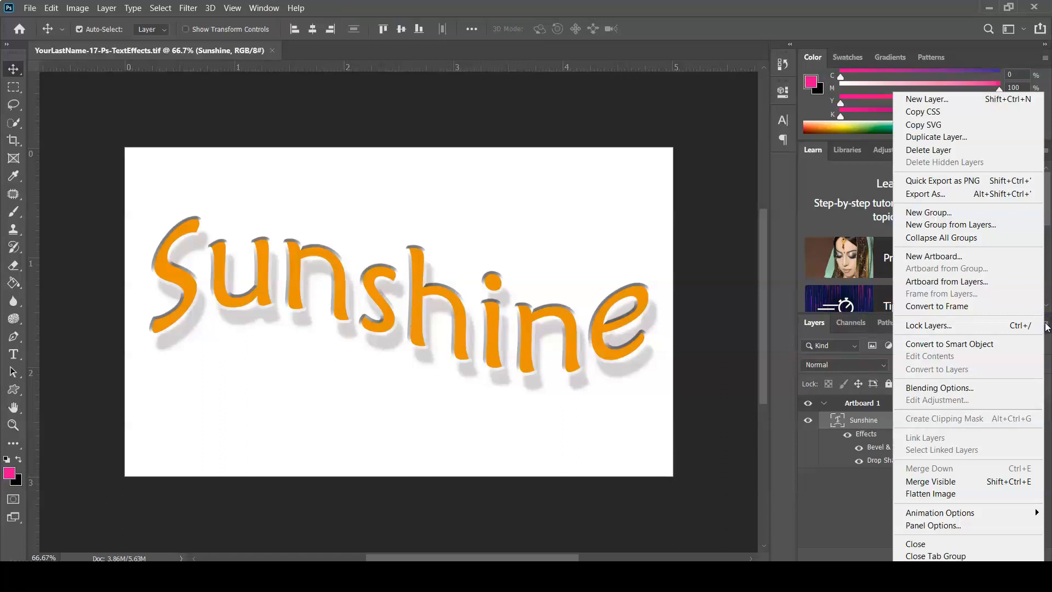
pyautogui.click(994, 258)
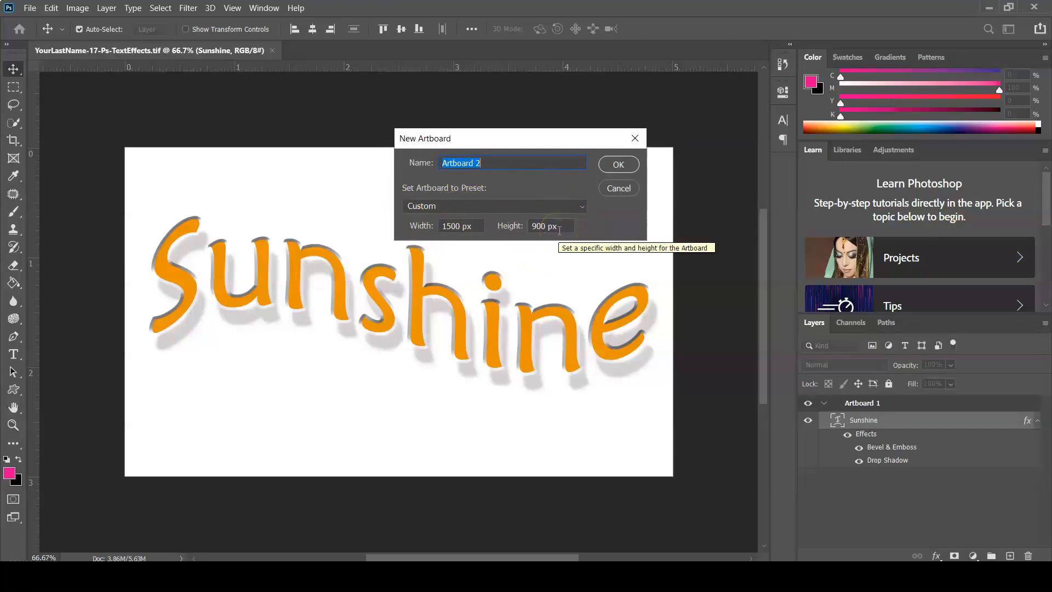
pyautogui.click(619, 164)
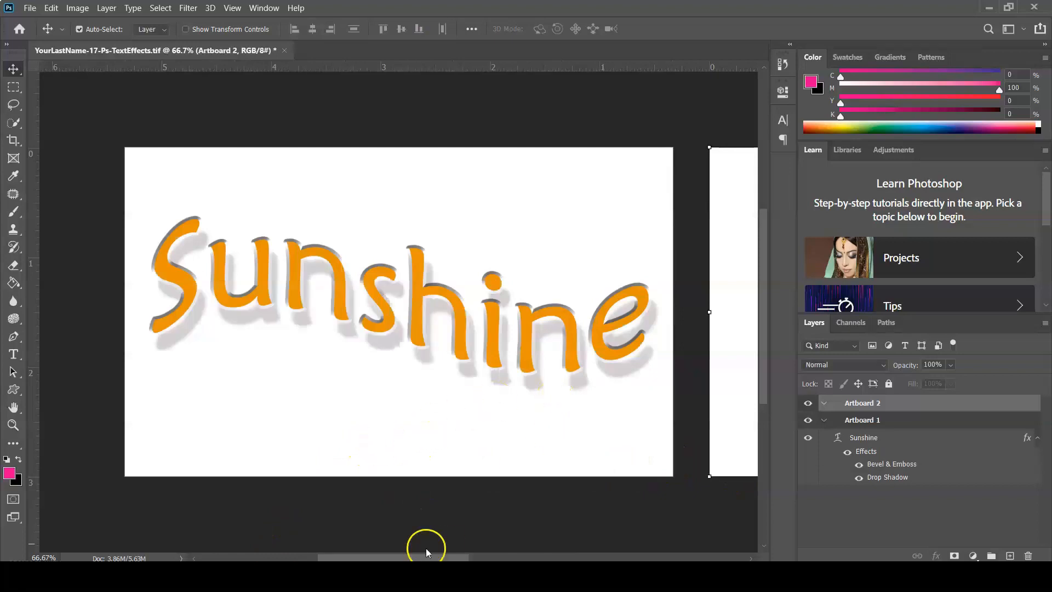
pyautogui.moveTo(500, 488); pyautogui.dragTo(232, 481)
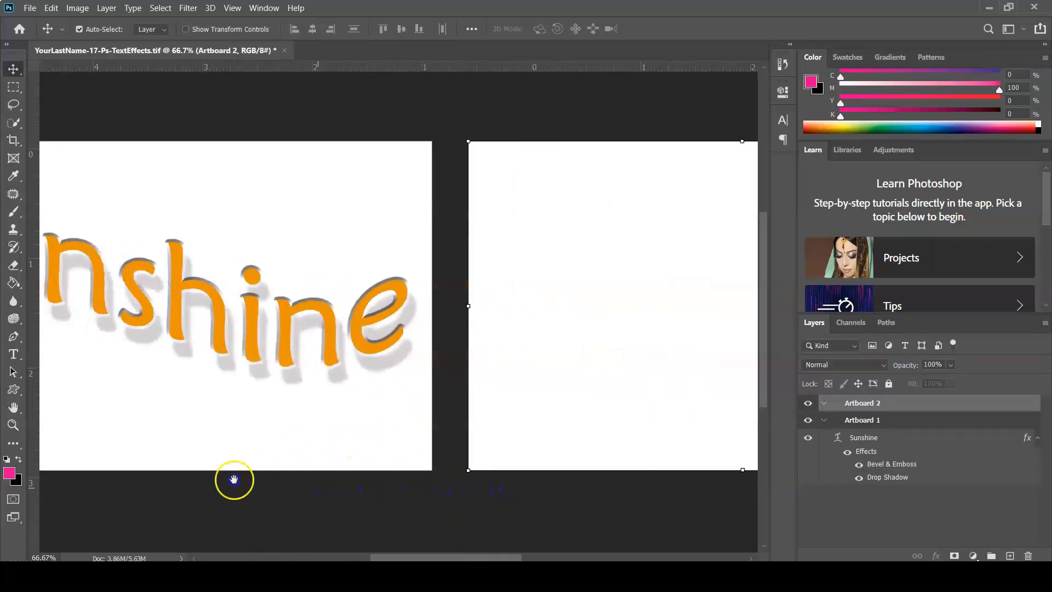
pyautogui.moveTo(538, 478); pyautogui.dragTo(446, 475)
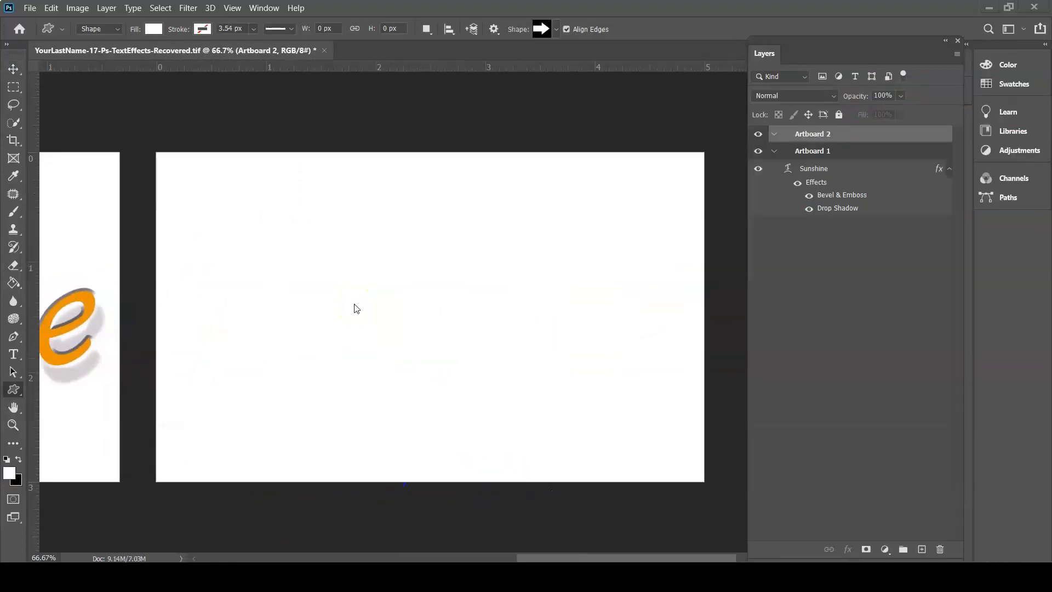
# Choose the five-petal flower with an inner ring of petals from the Flowers folder for the Custom Shape tool
pyautogui.click(345, 324)
pyautogui.click(13, 390)
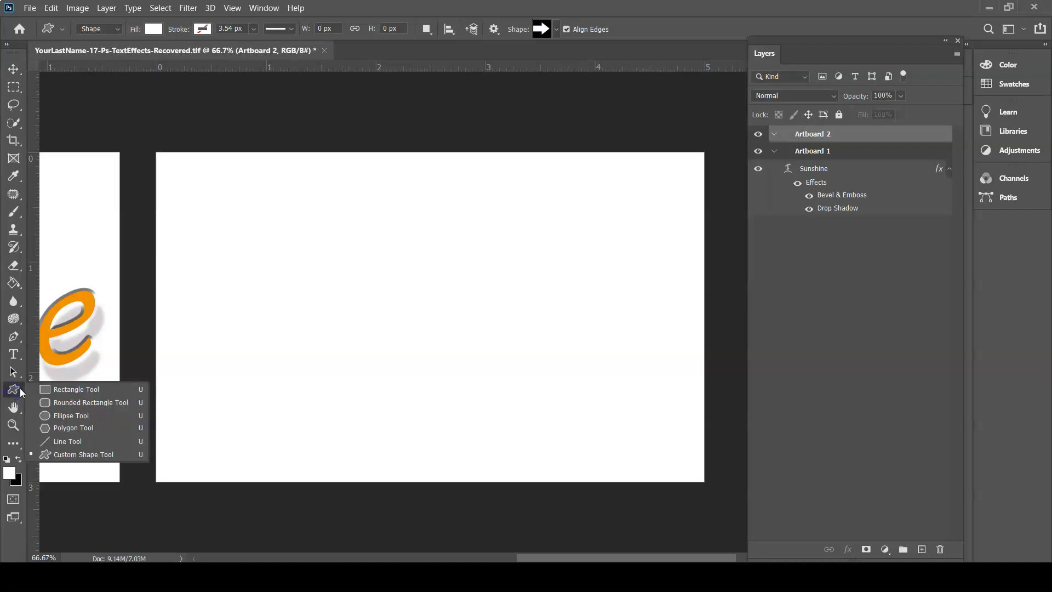
pyautogui.click(128, 455)
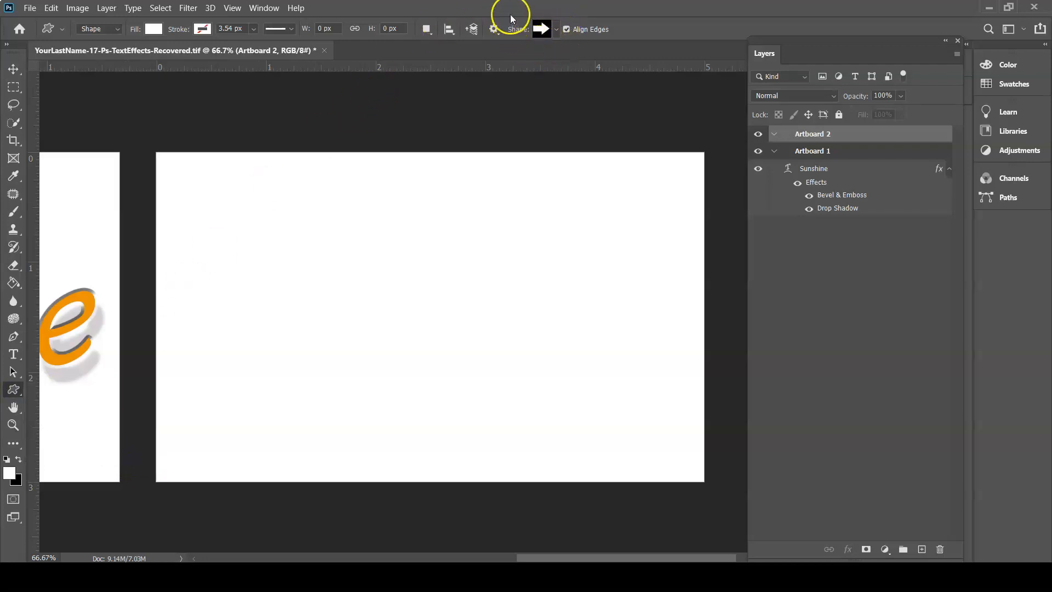
pyautogui.click(557, 29)
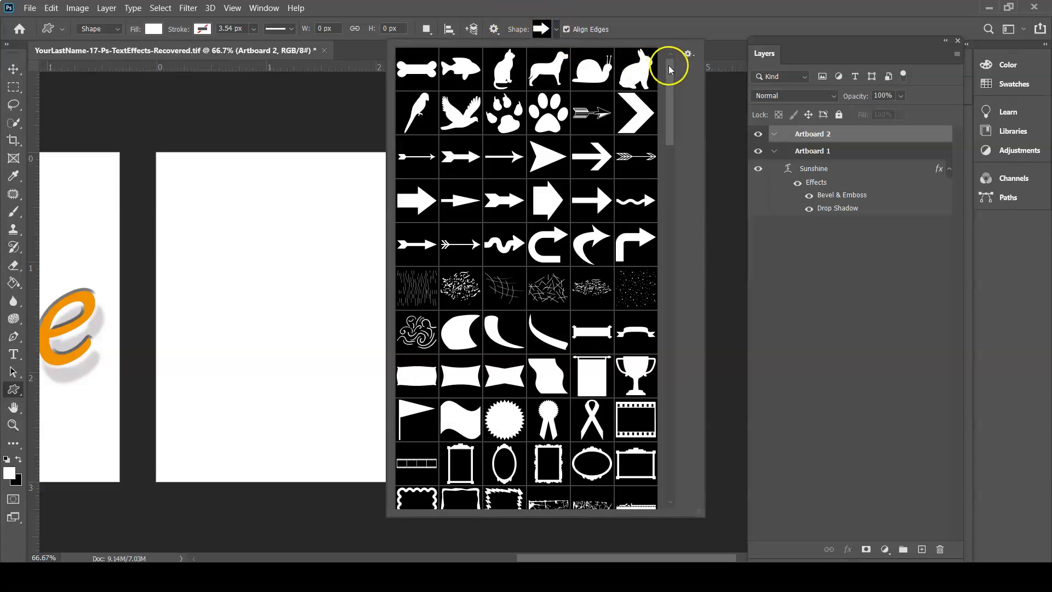
pyautogui.moveTo(669, 71); pyautogui.dragTo(664, 458)
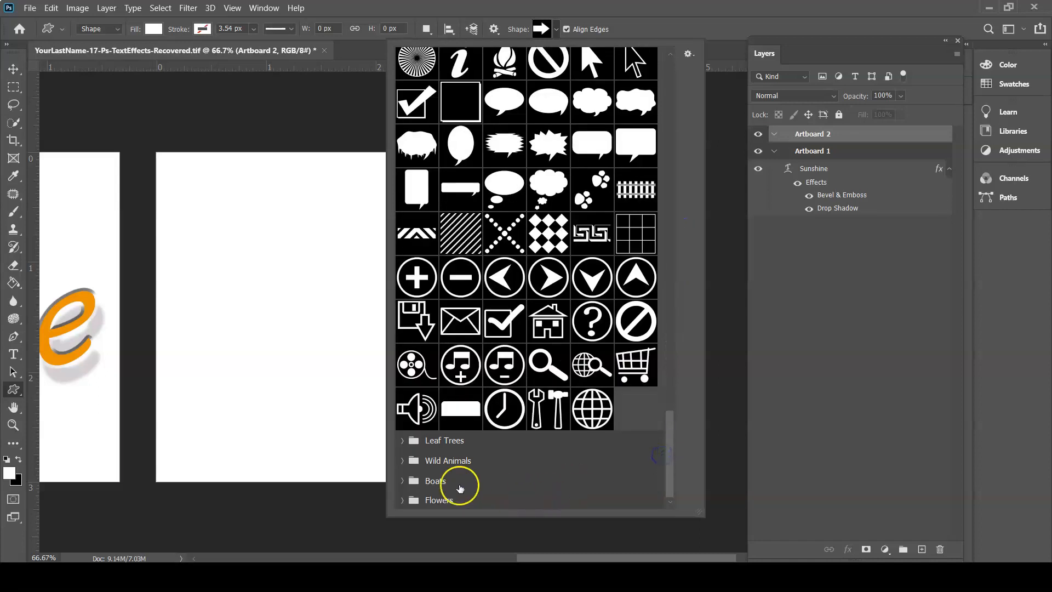
pyautogui.click(401, 500)
pyautogui.scroll(-5, 432, 471)
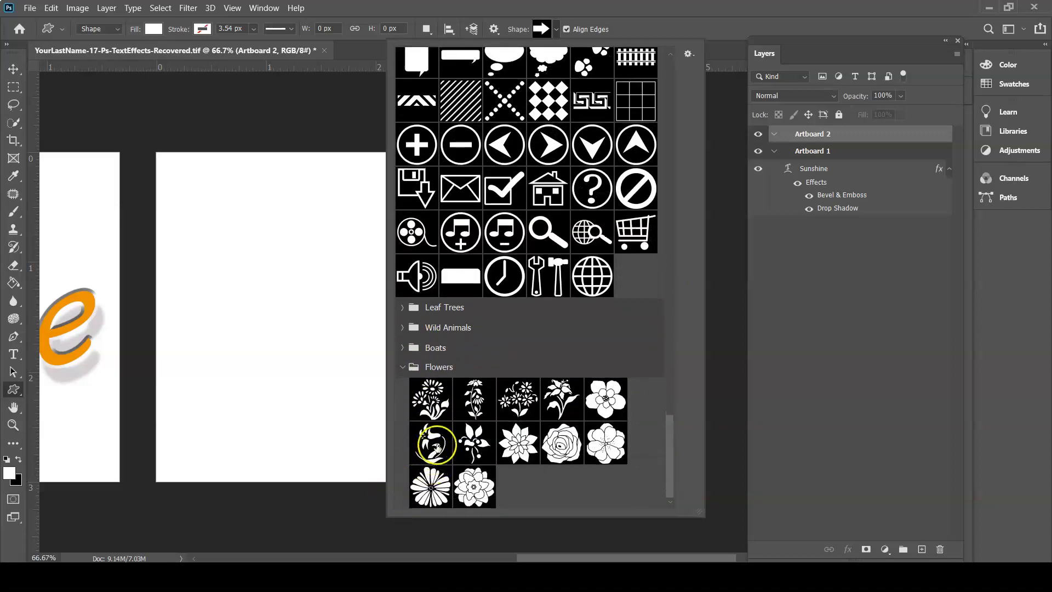
pyautogui.click(403, 348)
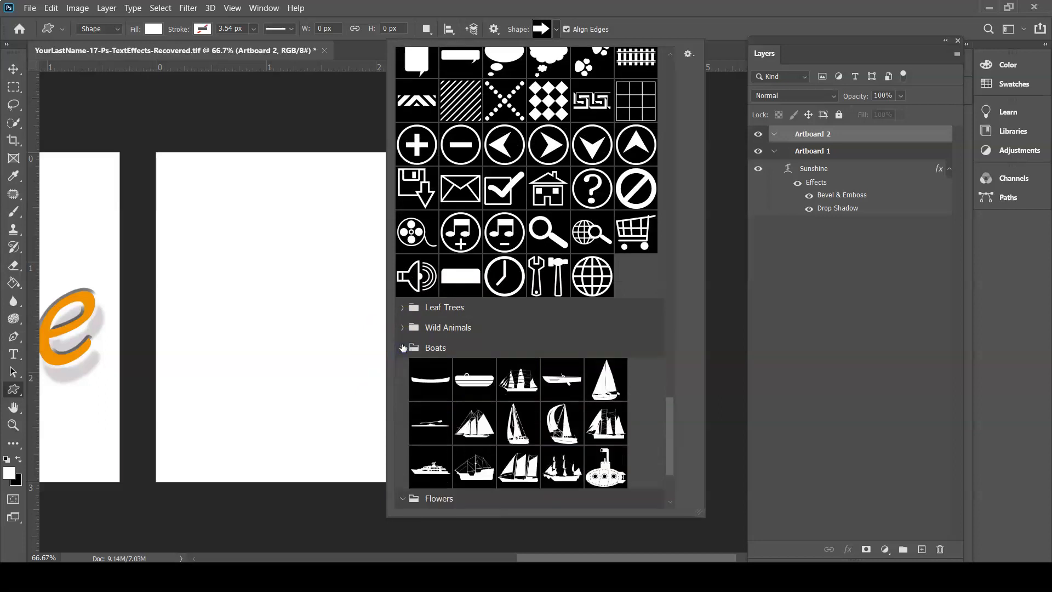
pyautogui.scroll(-5, 402, 347)
pyautogui.click(606, 396)
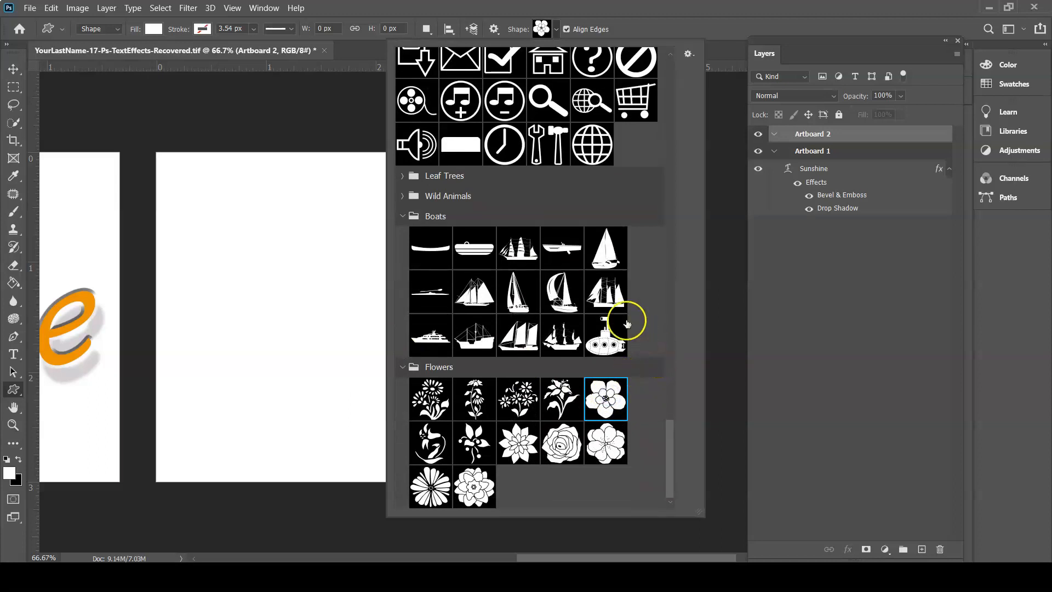
pyautogui.click(645, 25)
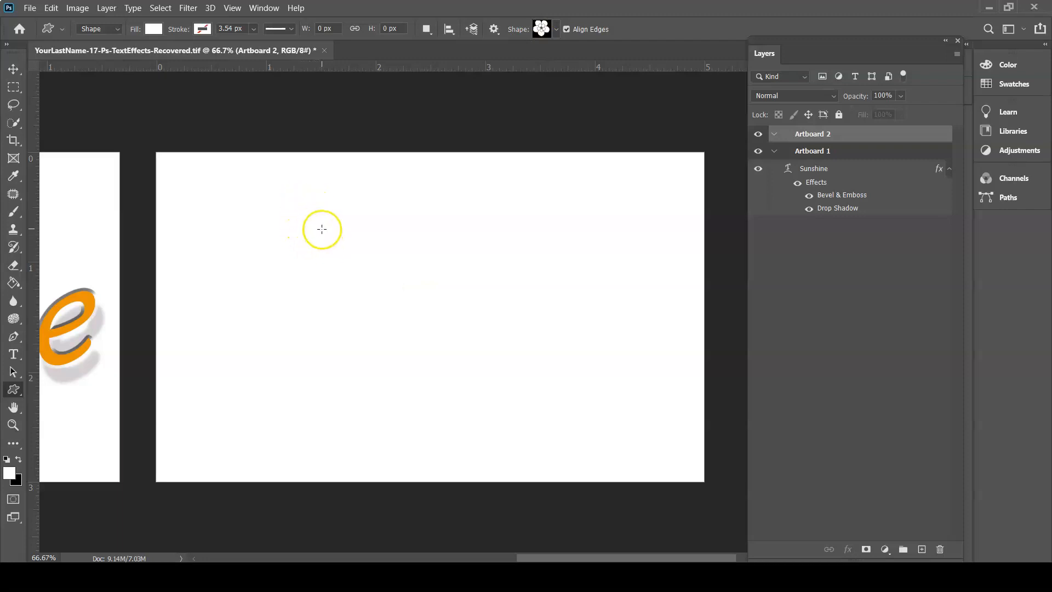
# Draw the flower shape about 641 by 603 px near the middle of Artboard 2 and fill it with light pink
pyautogui.moveTo(413, 307); pyautogui.dragTo(565, 430)
pyautogui.moveTo(569, 433); pyautogui.dragTo(581, 447)
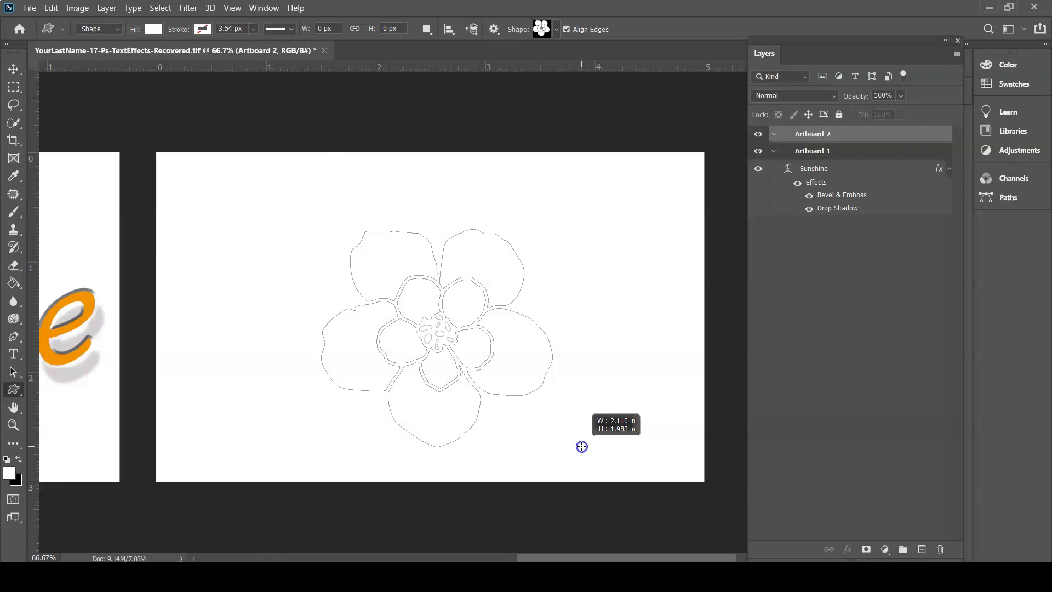
pyautogui.moveTo(581, 447); pyautogui.dragTo(580, 447)
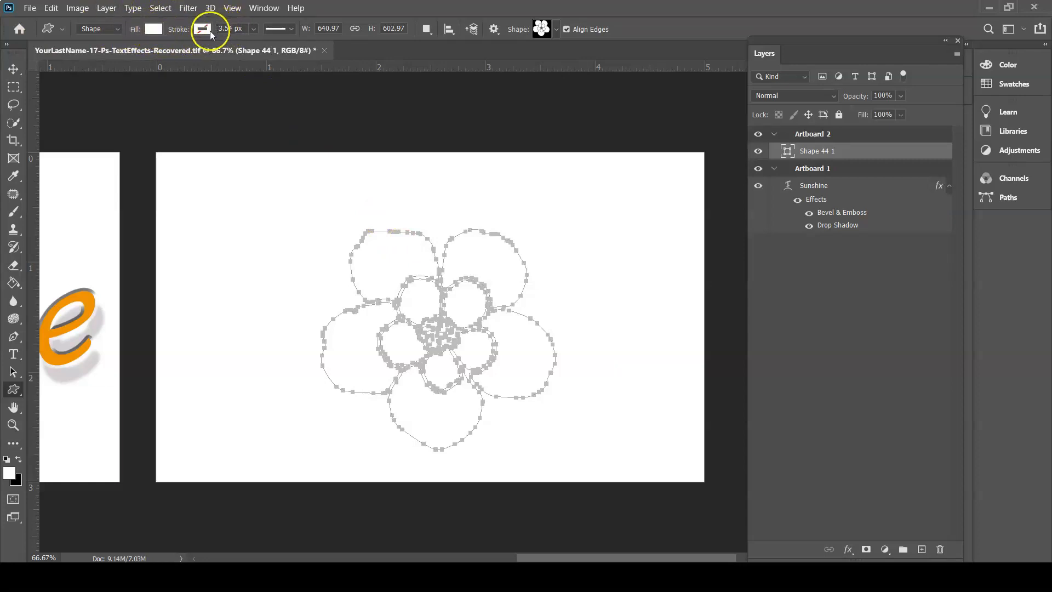
pyautogui.click(158, 30)
pyautogui.click(156, 150)
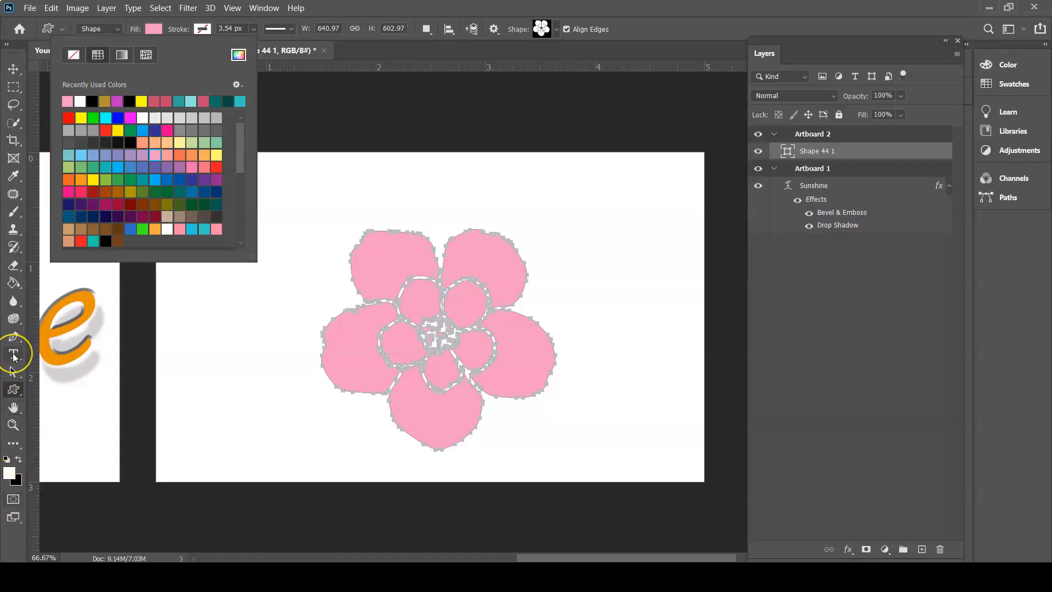
# Start horizontal text on the outline of the flower's upper-left outer petal on Artboard 2
pyautogui.click(14, 354)
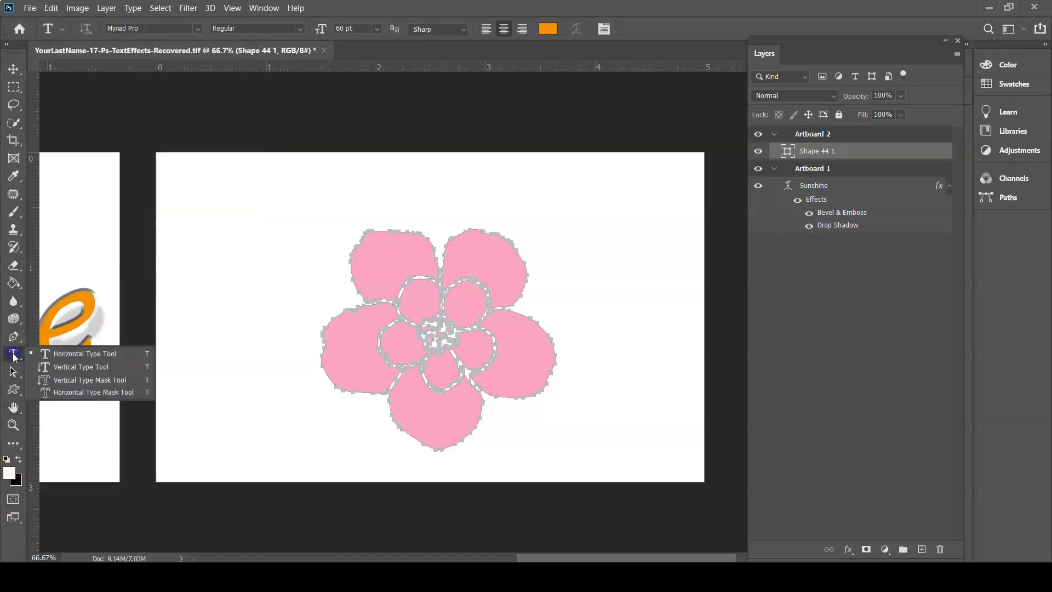
pyautogui.click(14, 354)
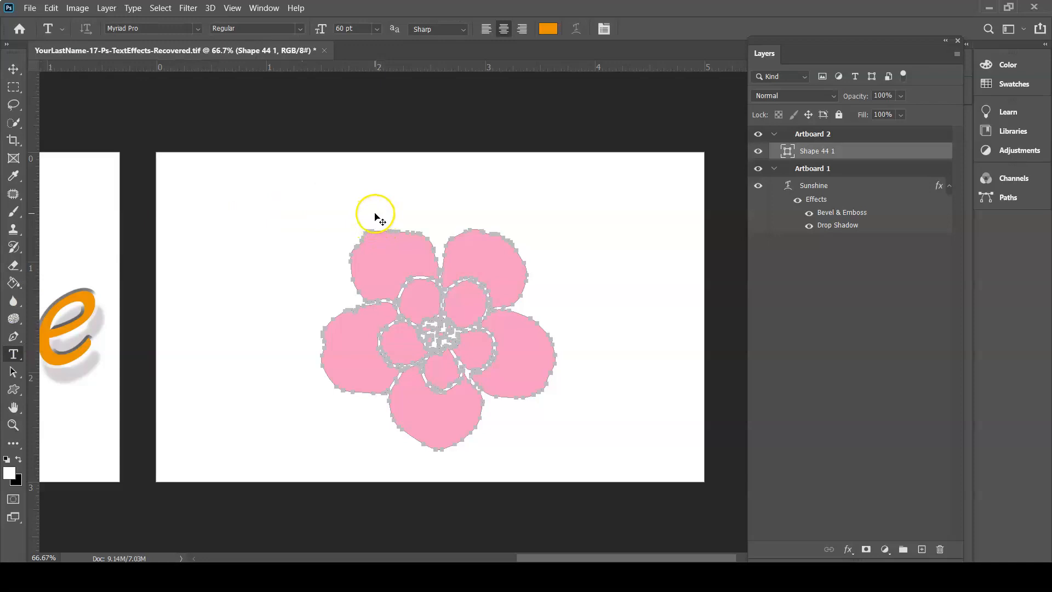
pyautogui.hotkey('ctrl', '+')
pyautogui.hotkey('ctrl', '+')
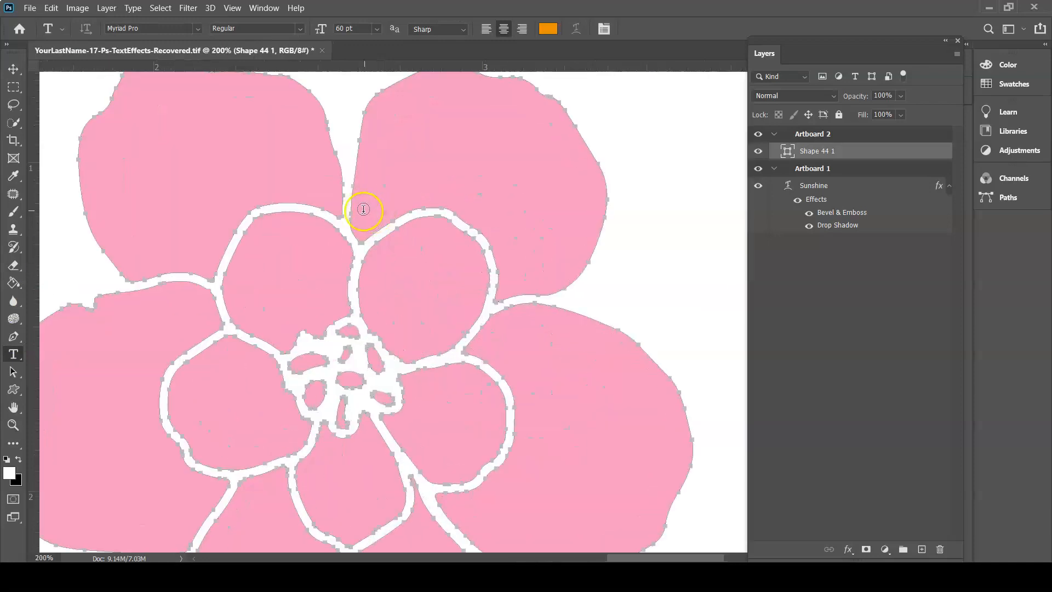
pyautogui.moveTo(312, 172); pyautogui.dragTo(437, 270)
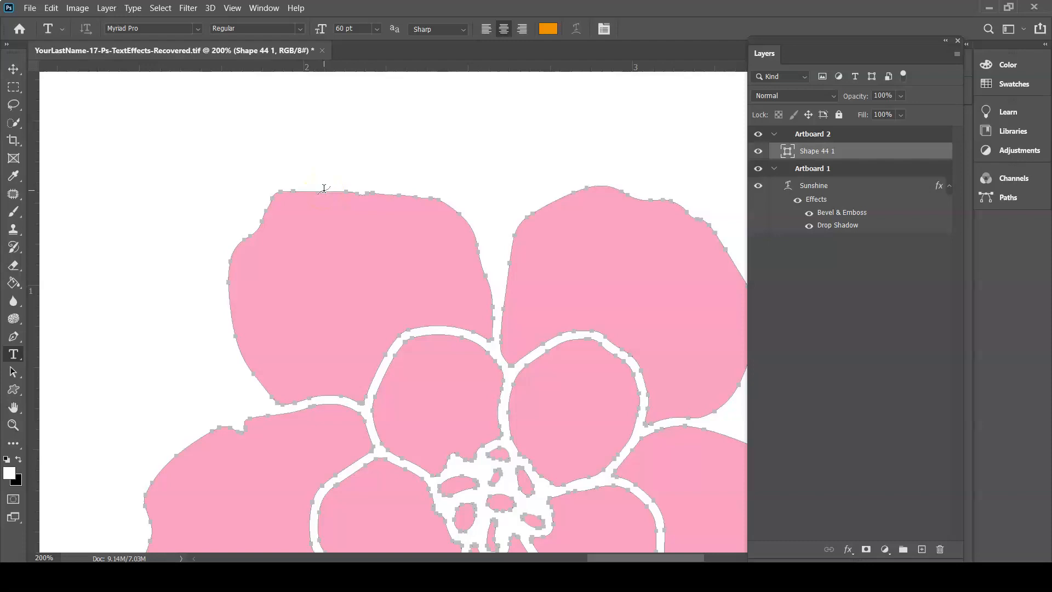
pyautogui.click(324, 189)
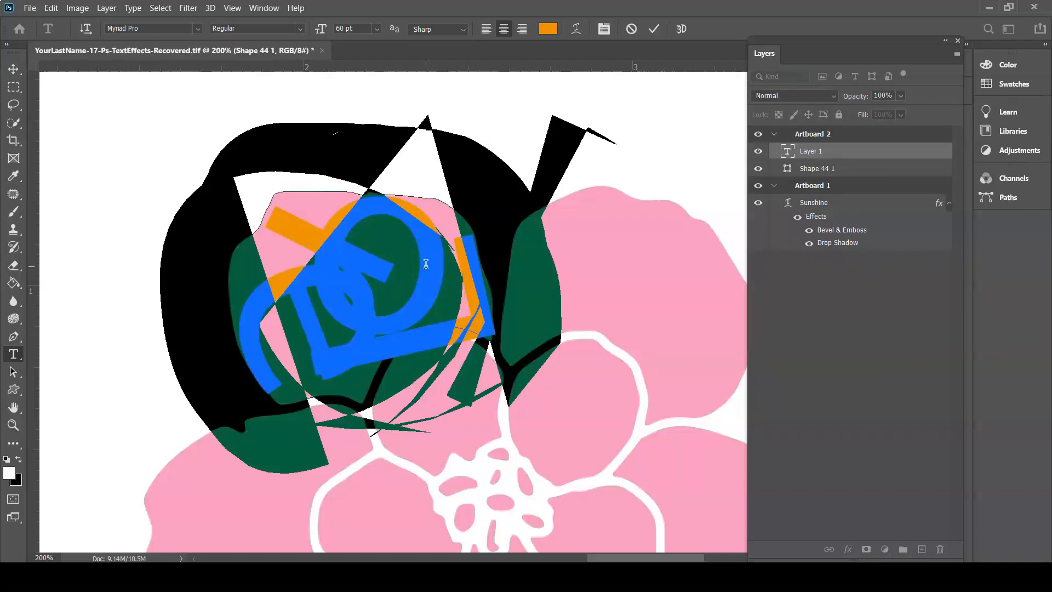
# Set the path text's font size to 10 pt and enter Hello along the petal outline
pyautogui.click(603, 30)
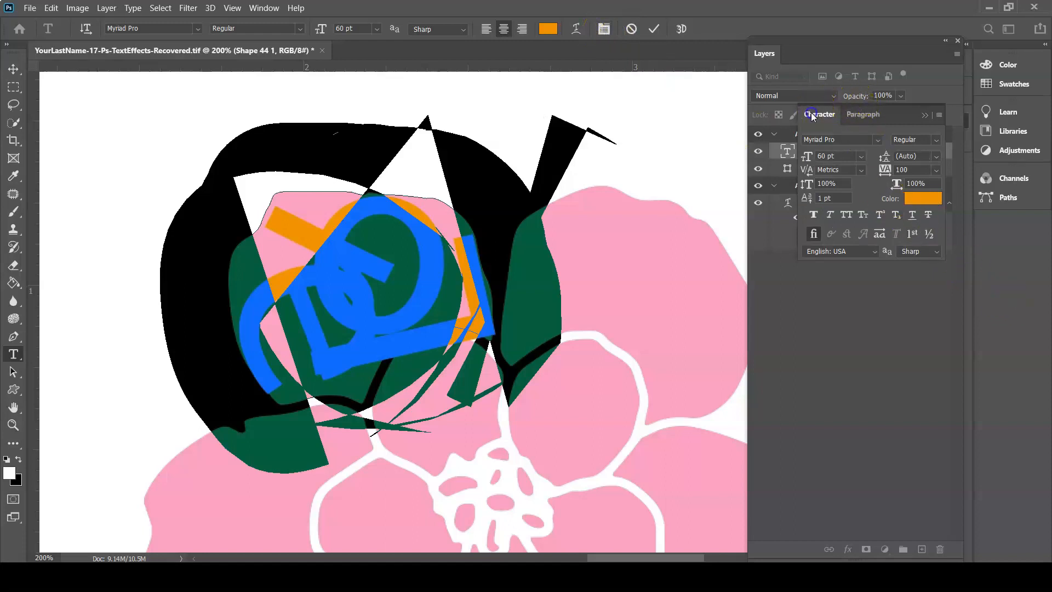
pyautogui.moveTo(561, 252); pyautogui.dragTo(591, 249)
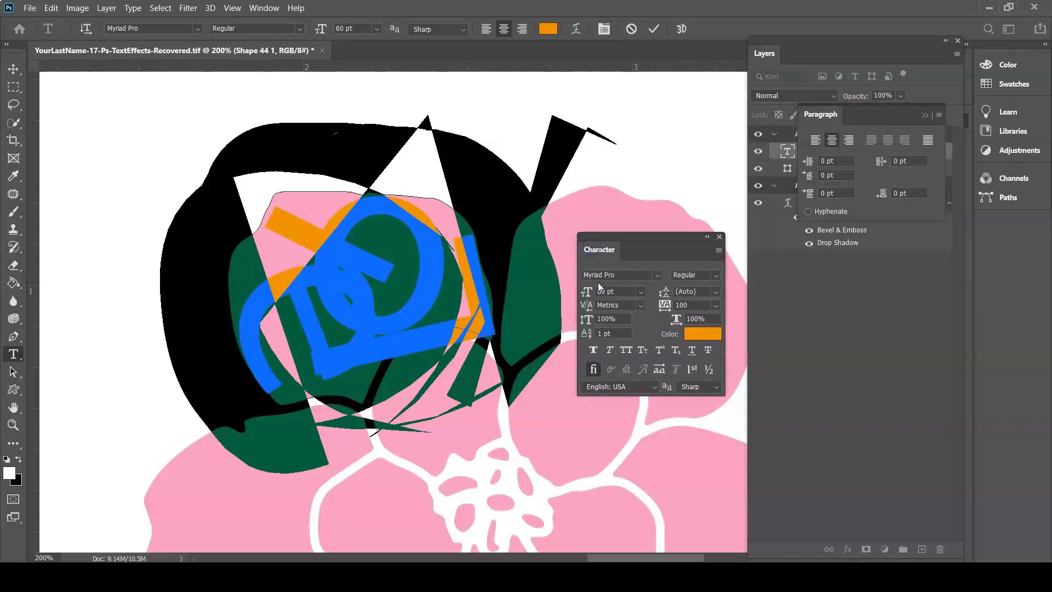
pyautogui.click(640, 291)
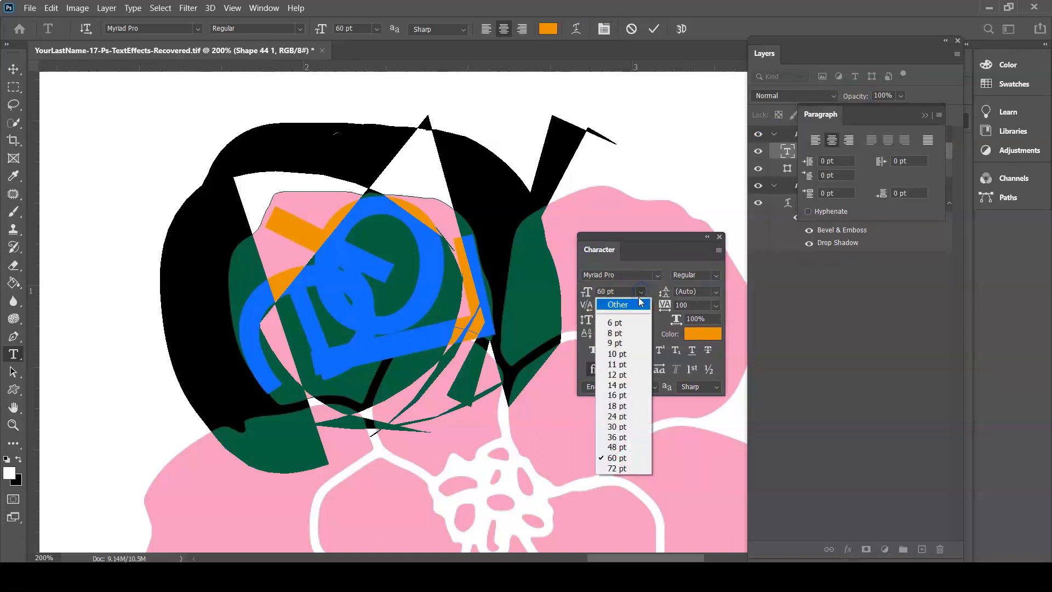
pyautogui.click(631, 374)
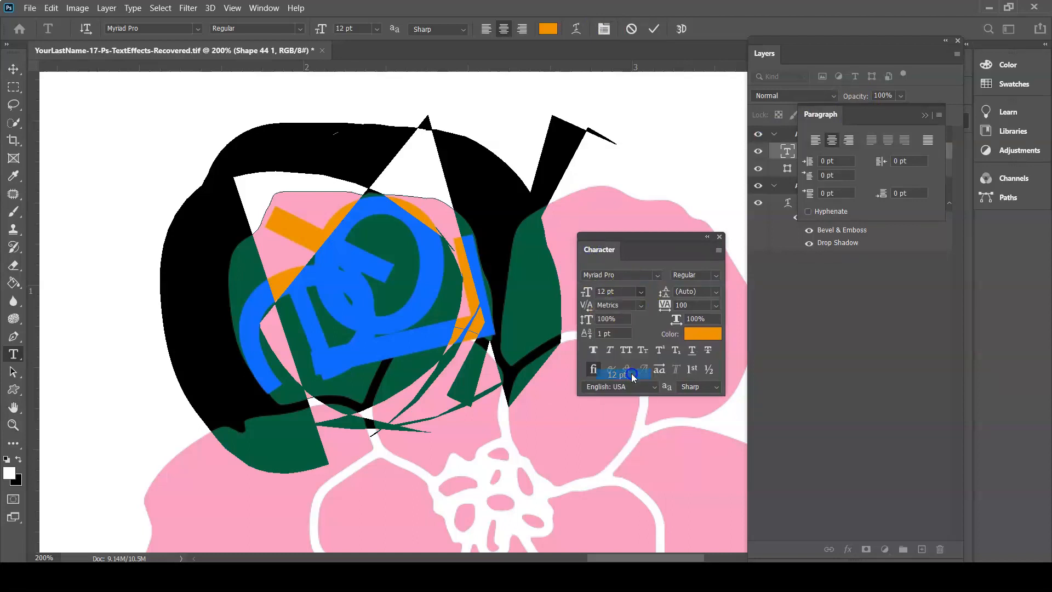
pyautogui.click(641, 291)
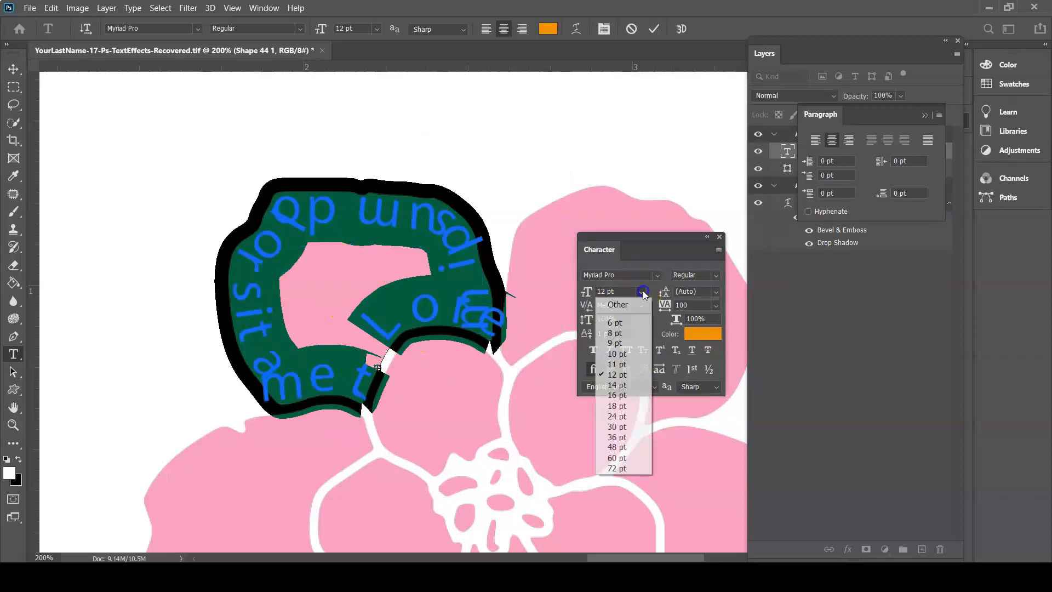
pyautogui.click(634, 354)
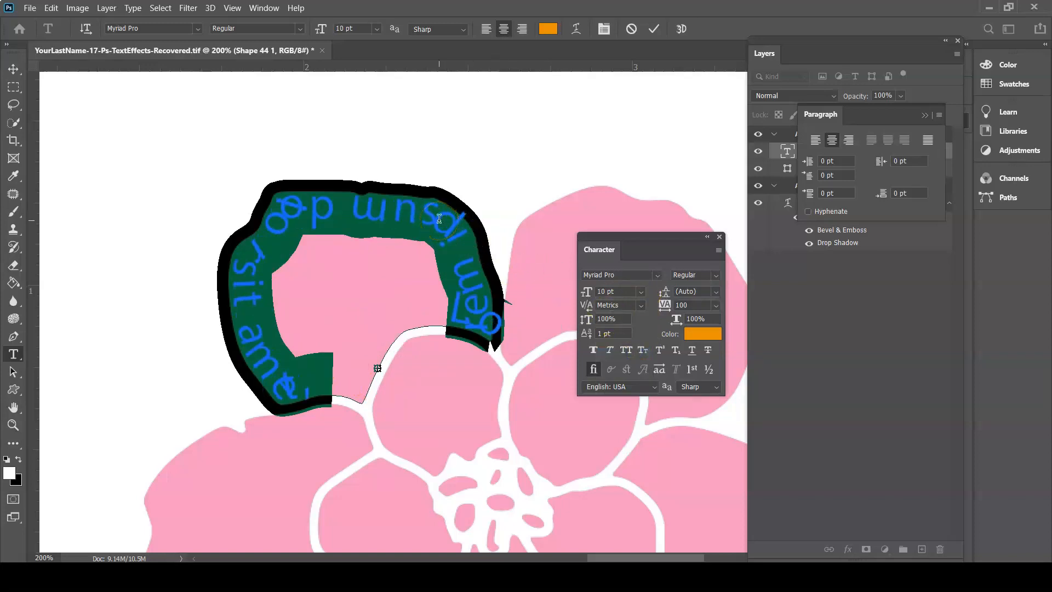
pyautogui.write('Hello')
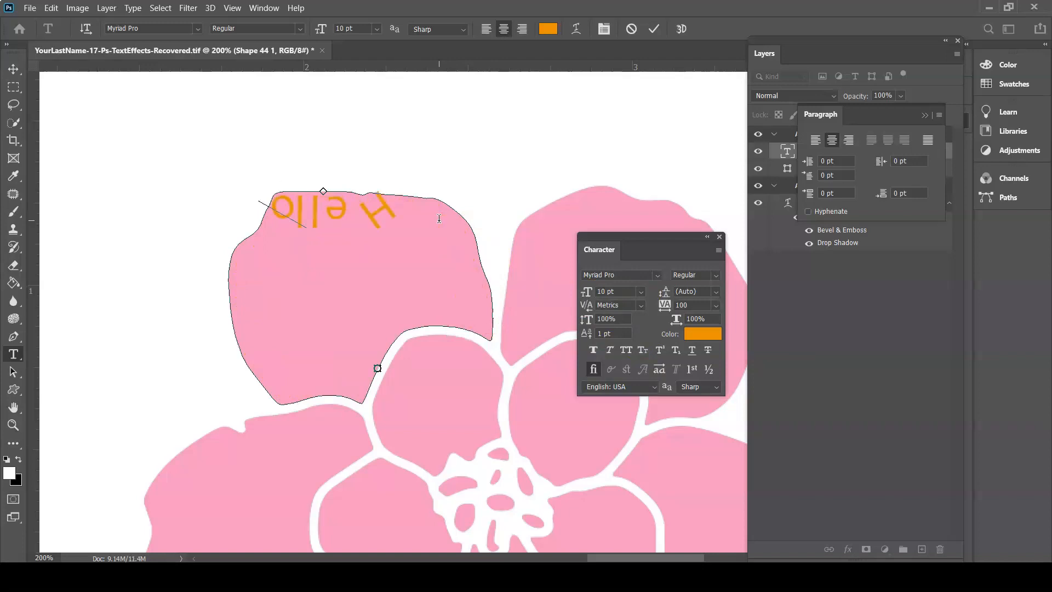
# Select the whole word Hello and set its baseline shift to 0 pt
pyautogui.press('ctrl')
pyautogui.press('ctrl')
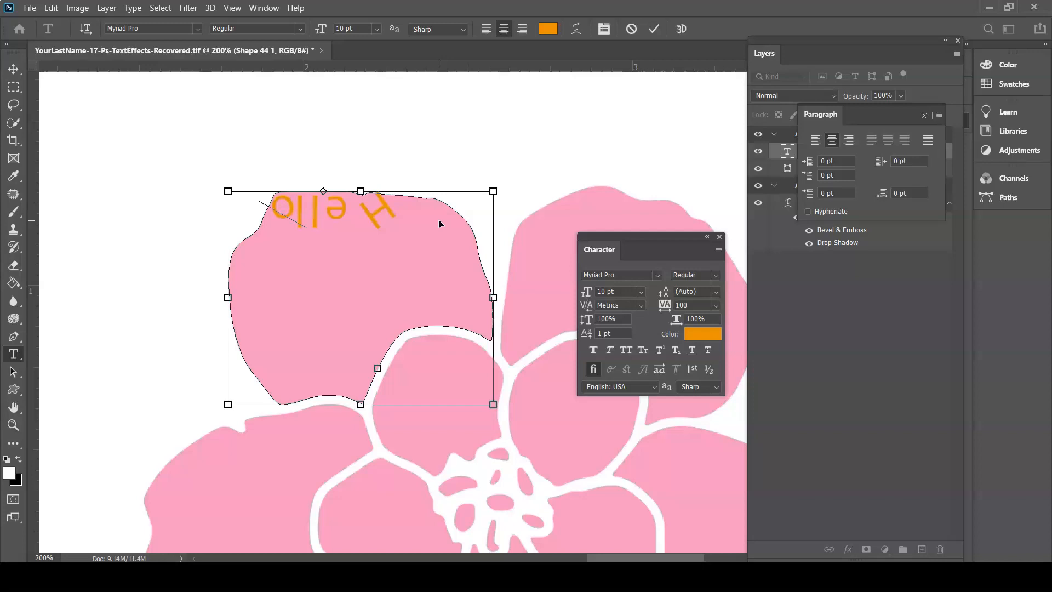
pyautogui.hotkey('ctrl', 'a')
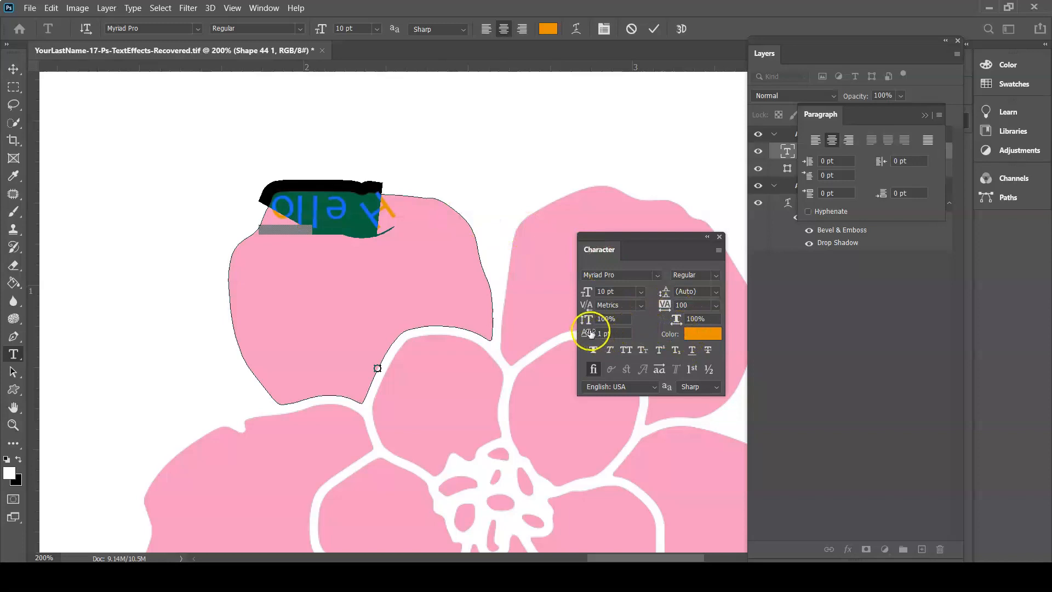
pyautogui.moveTo(588, 333); pyautogui.dragTo(587, 330)
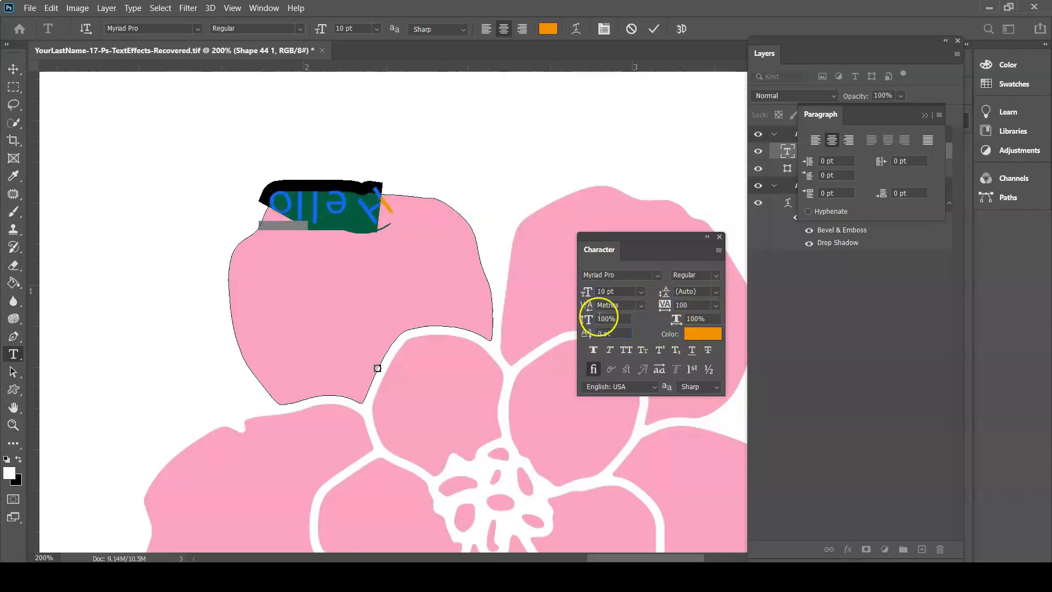
# Change the Hello text color to a dark purple
pyautogui.click(709, 337)
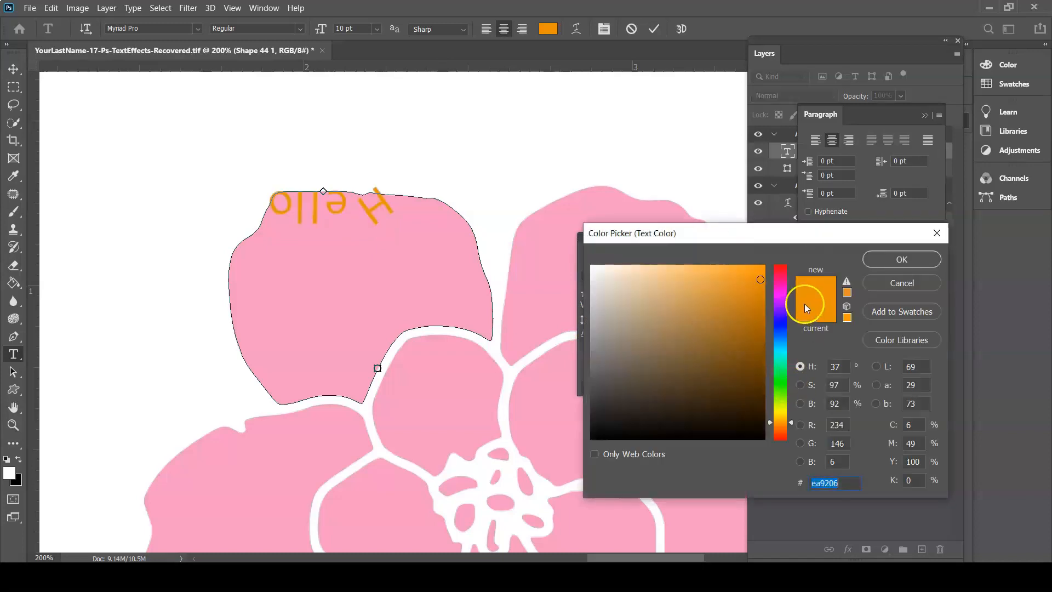
pyautogui.click(780, 293)
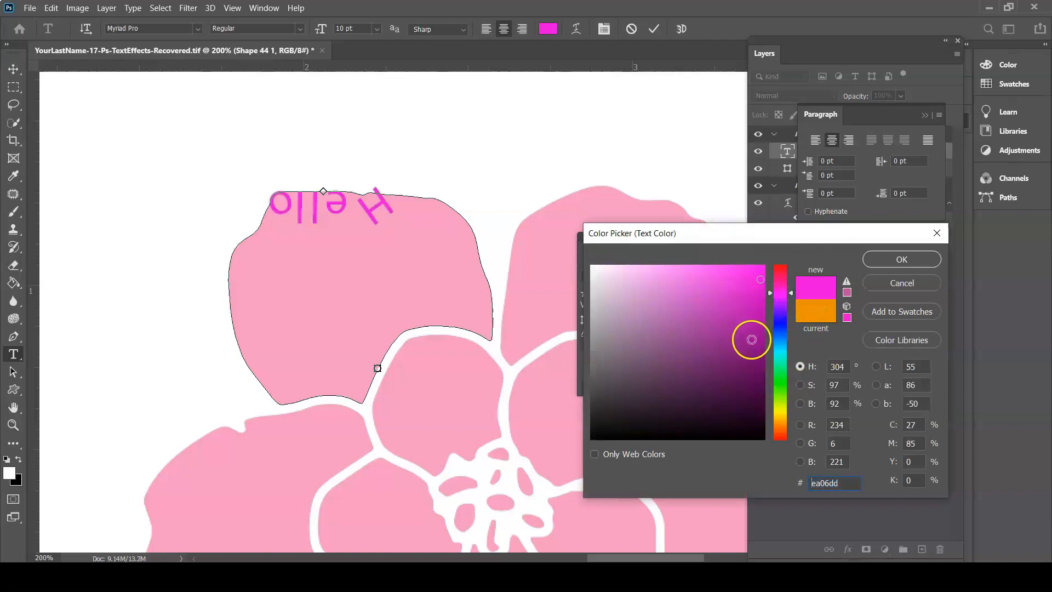
pyautogui.click(752, 358)
pyautogui.click(881, 259)
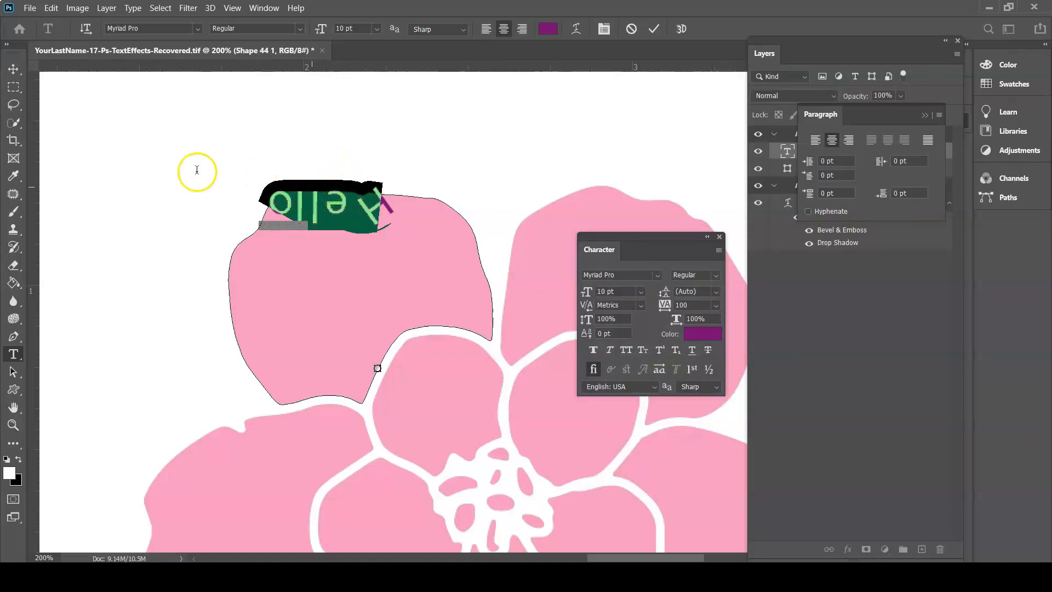
# Flip Hello to the outside of the petal outline and slide it along the path to the petal's upper-right curve
pyautogui.click(14, 373)
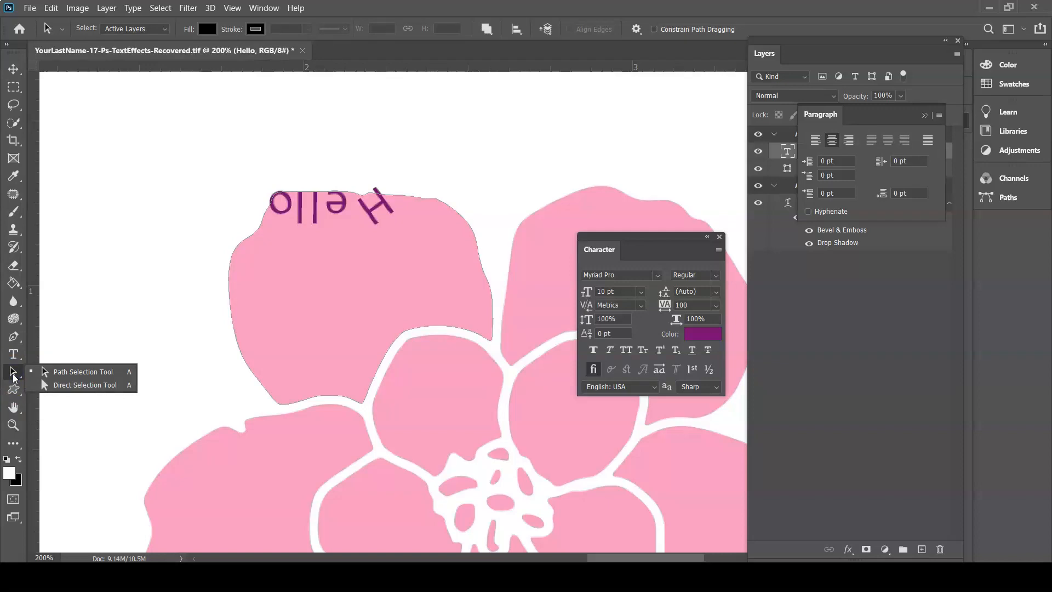
pyautogui.click(71, 386)
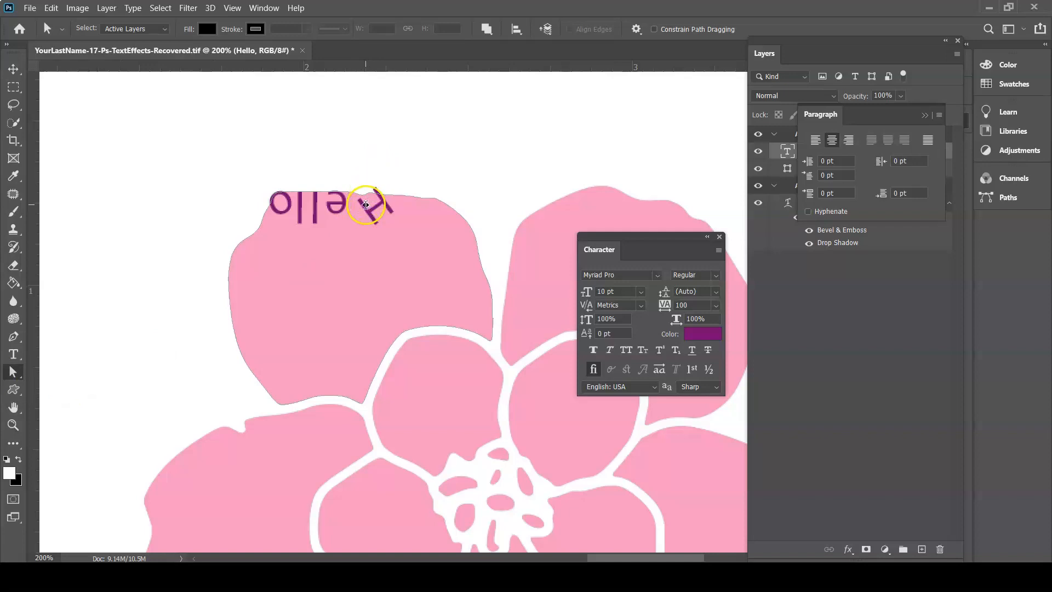
pyautogui.moveTo(368, 203); pyautogui.dragTo(371, 201)
pyautogui.moveTo(371, 206)
pyautogui.mouseDown()
pyautogui.moveTo(405, 181)
pyautogui.moveTo(394, 197)
pyautogui.moveTo(375, 196)
pyautogui.moveTo(368, 180)
pyautogui.moveTo(359, 229)
pyautogui.moveTo(368, 154)
pyautogui.moveTo(265, 150)
pyautogui.moveTo(249, 161)
pyautogui.mouseUp()
pyautogui.moveTo(232, 177); pyautogui.dragTo(438, 209)
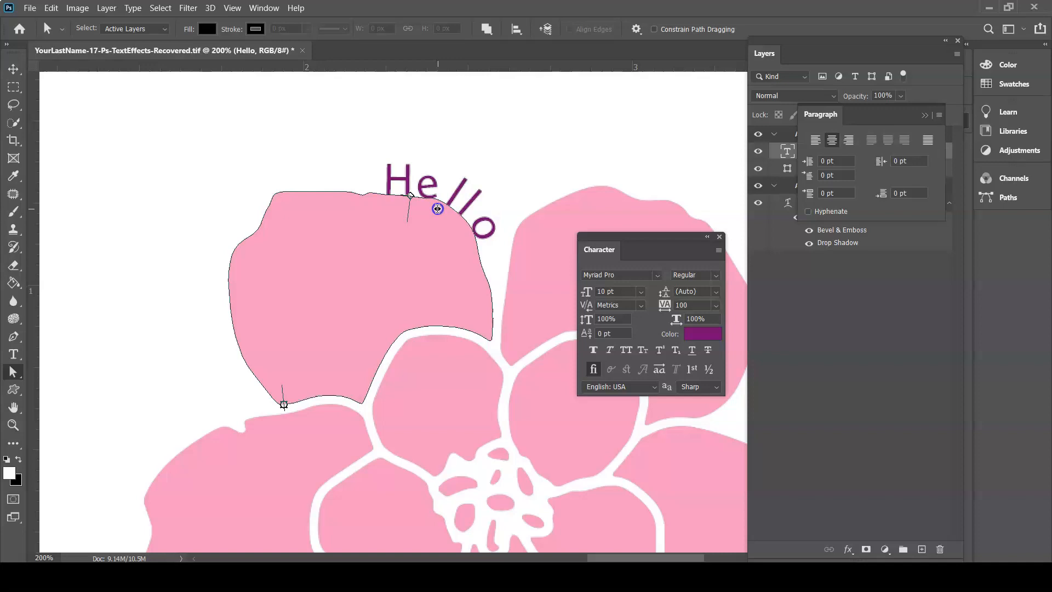
pyautogui.click(340, 458)
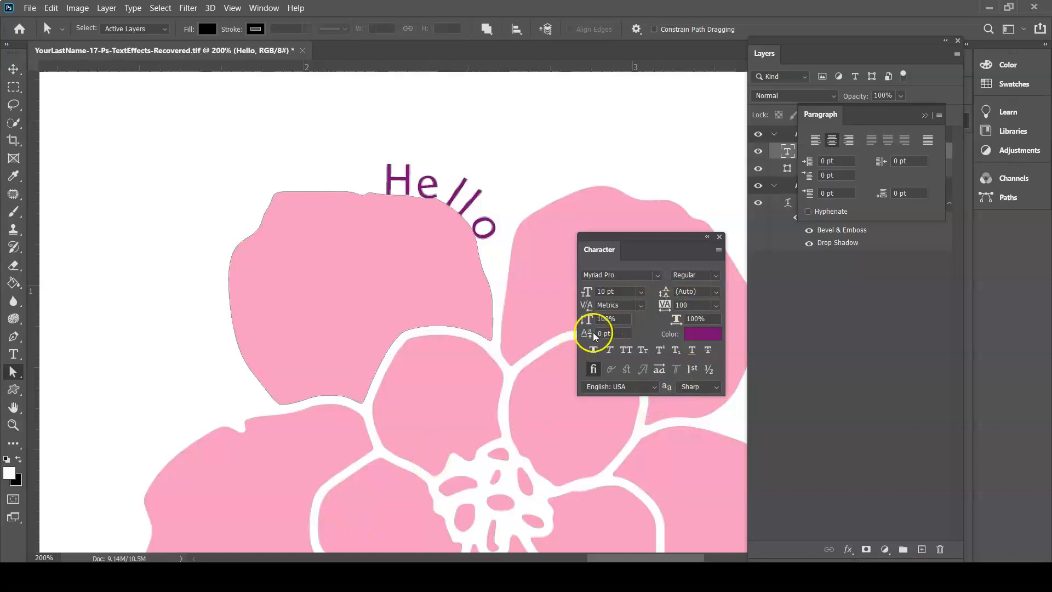
# Try a baseline shift of -2 pt on Hello, return it to 0 pt and put away the paragraph settings
pyautogui.moveTo(587, 338); pyautogui.dragTo(586, 335)
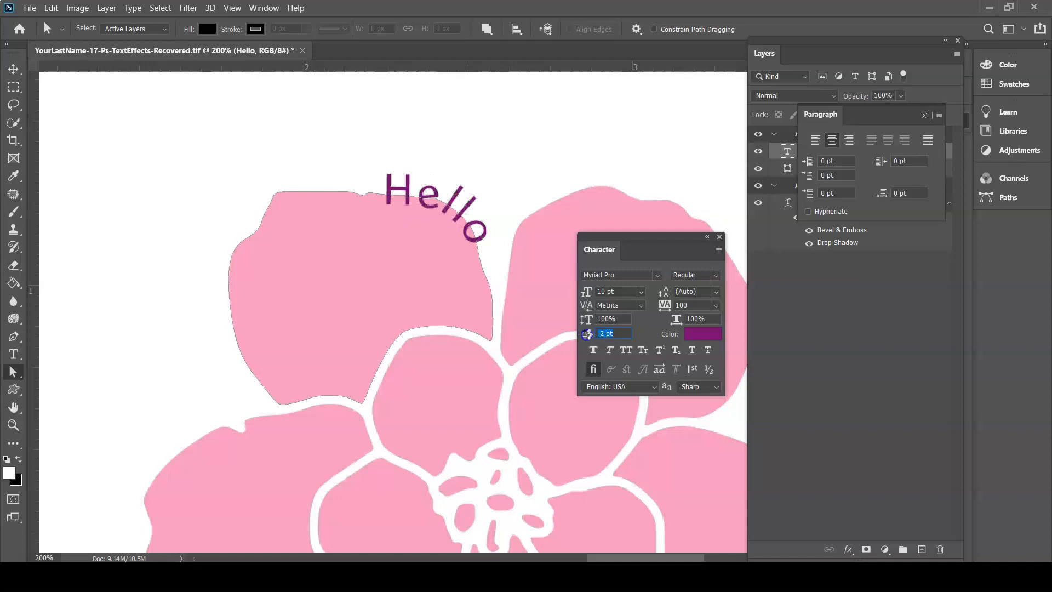
pyautogui.moveTo(586, 334); pyautogui.dragTo(587, 334)
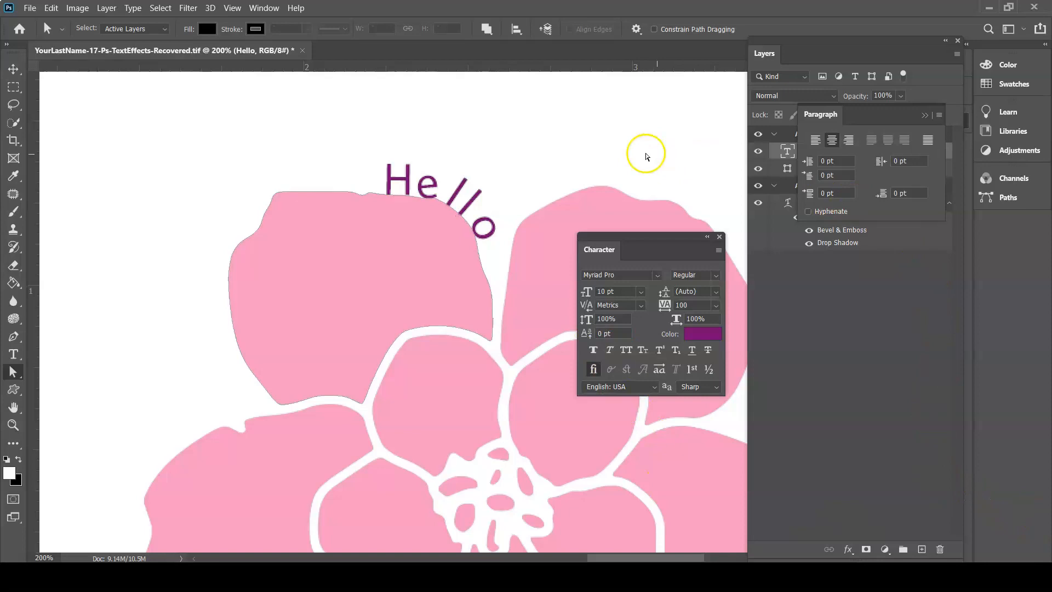
pyautogui.click(924, 115)
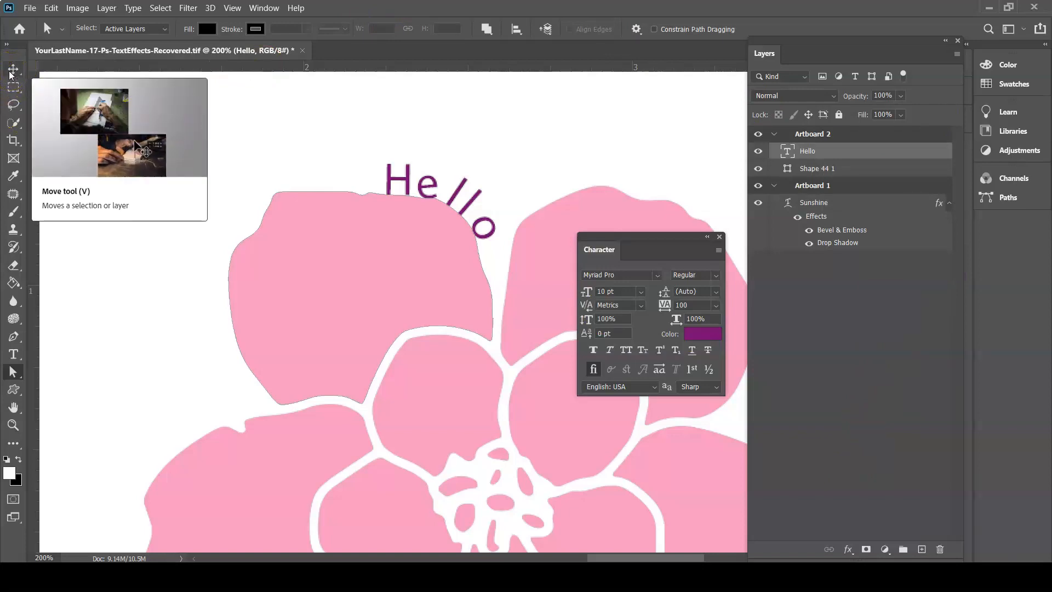
# Format the Hello text as Bold with -20 tracking and a font size of 15 pt
pyautogui.click(408, 172)
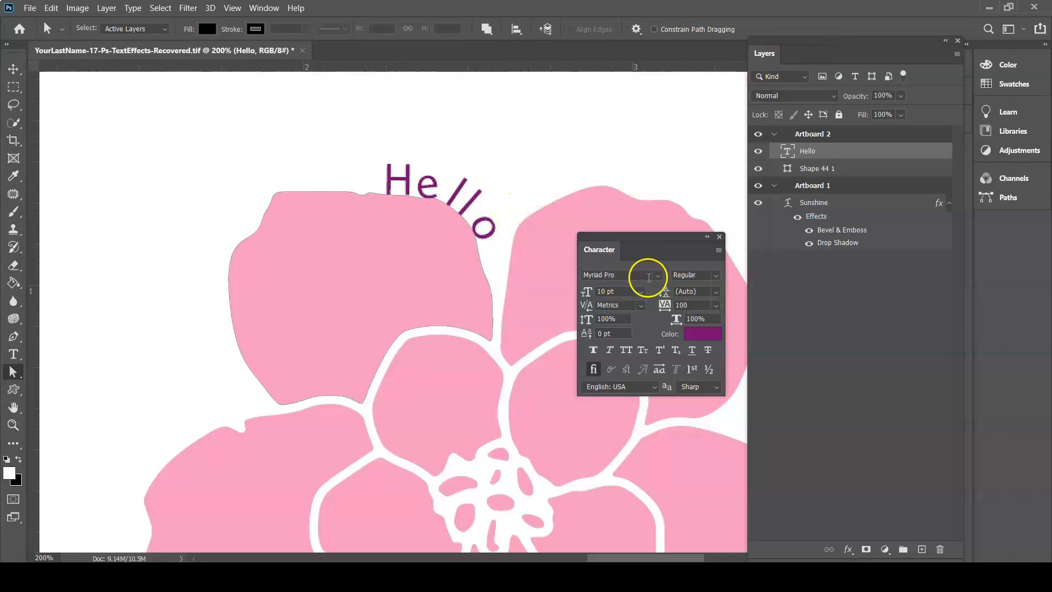
pyautogui.click(716, 275)
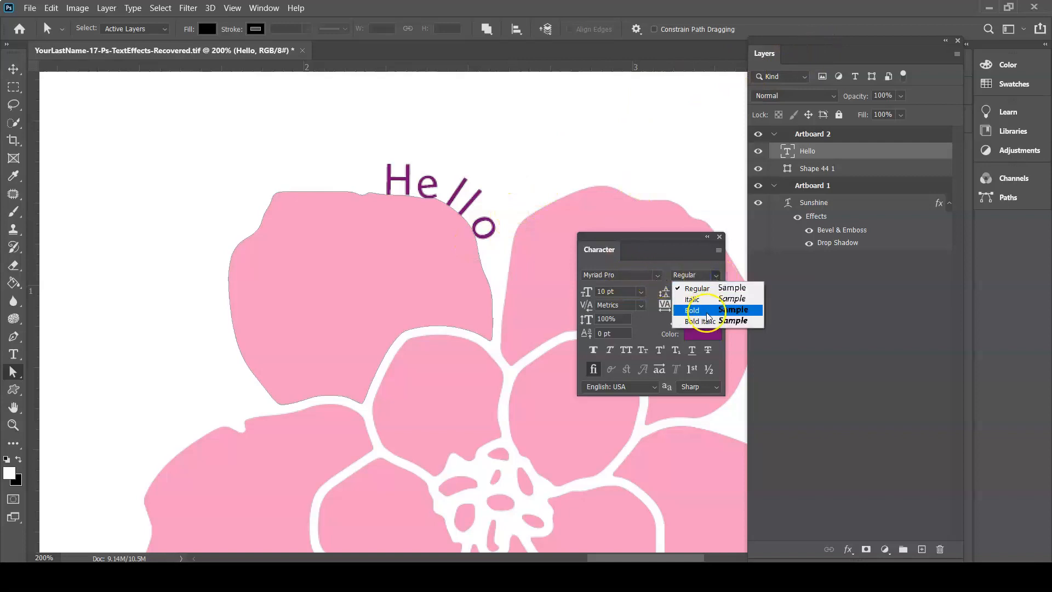
pyautogui.click(706, 311)
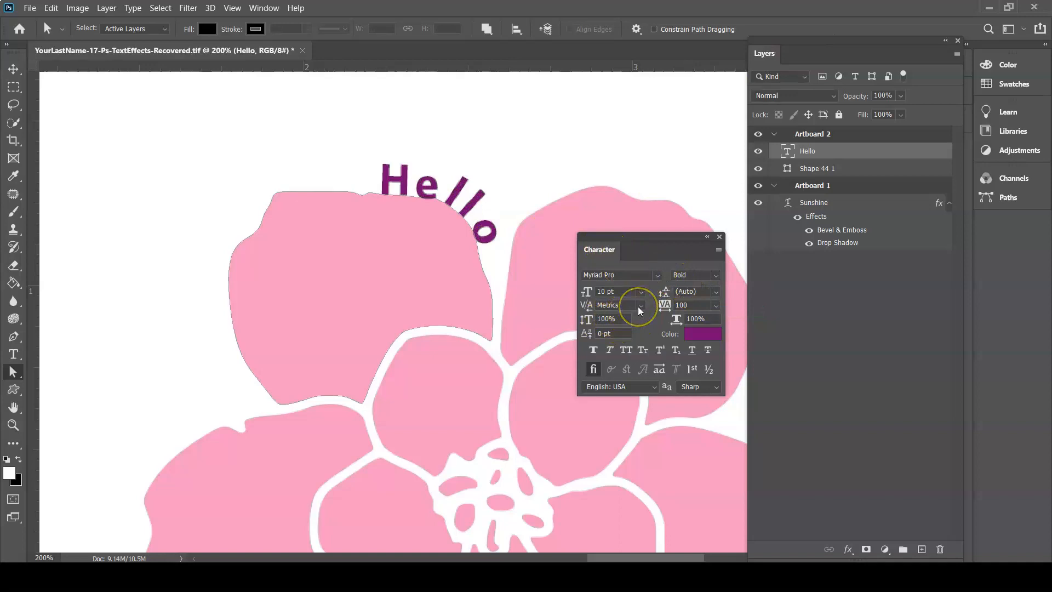
pyautogui.moveTo(664, 305); pyautogui.dragTo(661, 303)
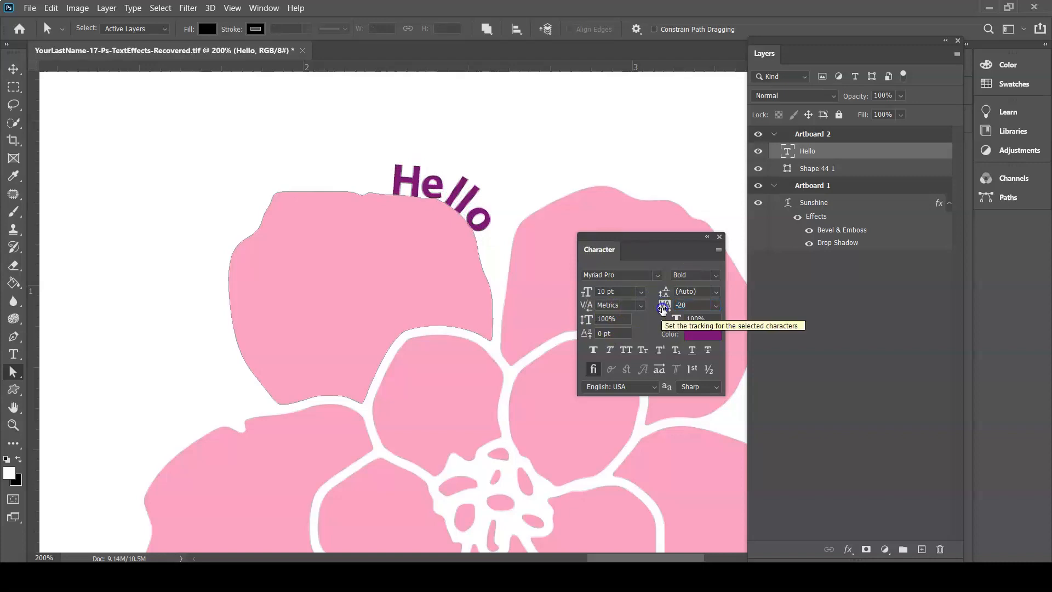
pyautogui.moveTo(663, 309); pyautogui.dragTo(662, 308)
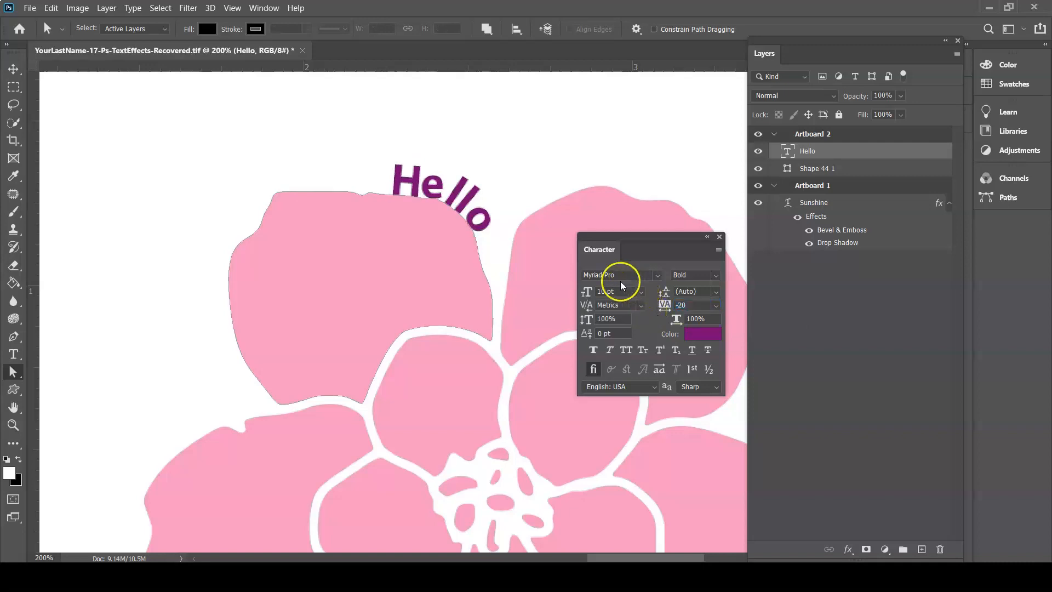
pyautogui.moveTo(582, 293); pyautogui.dragTo(585, 294)
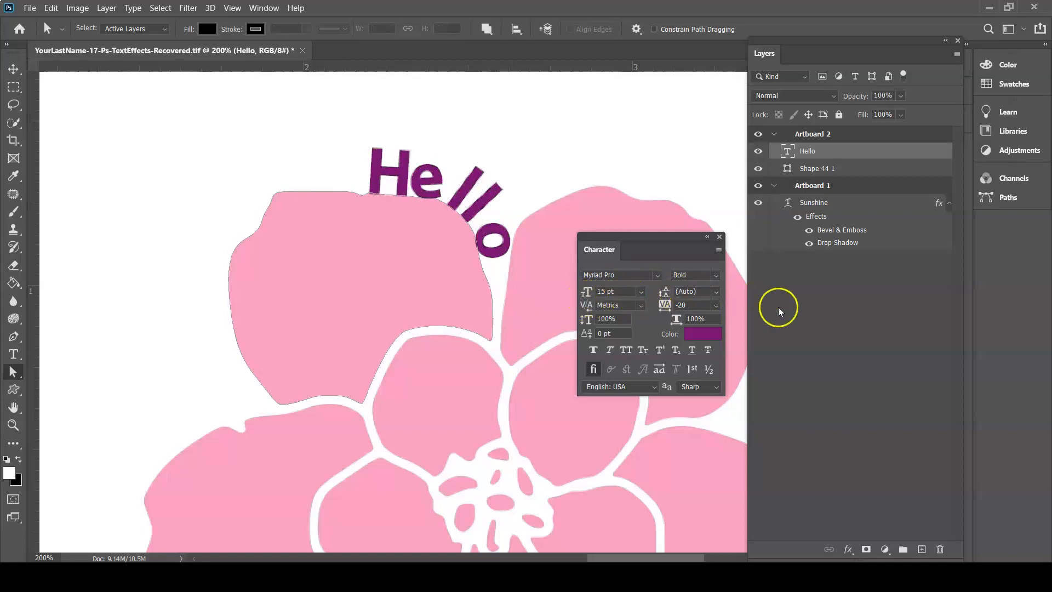
# Add a Bevel & Emboss effect to the Hello layer and set its style to Inner Bevel
pyautogui.doubleClick(896, 154)
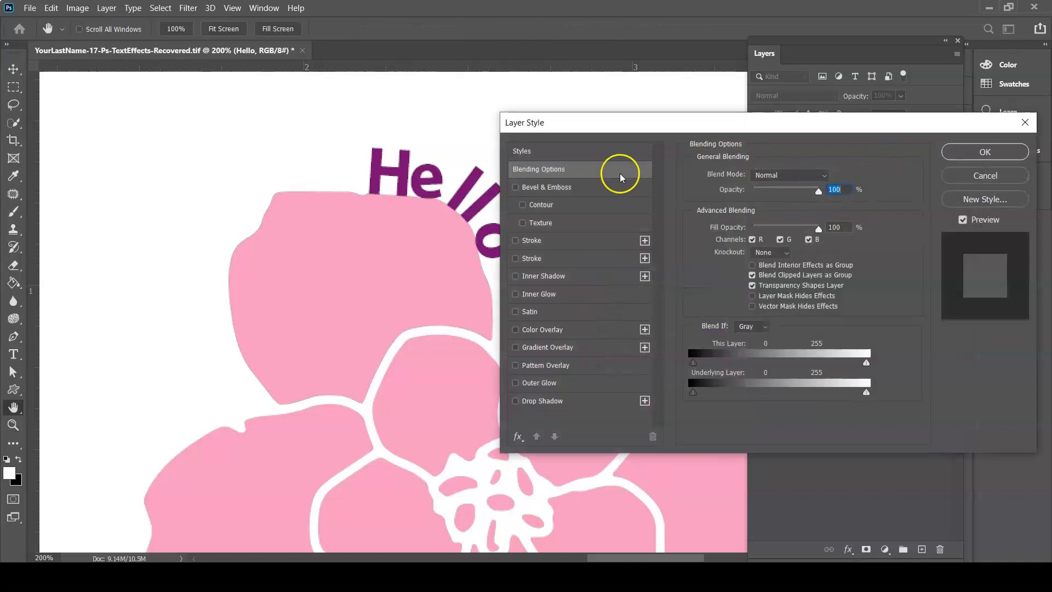
pyautogui.click(516, 188)
pyautogui.click(566, 176)
pyautogui.moveTo(642, 125); pyautogui.dragTo(703, 125)
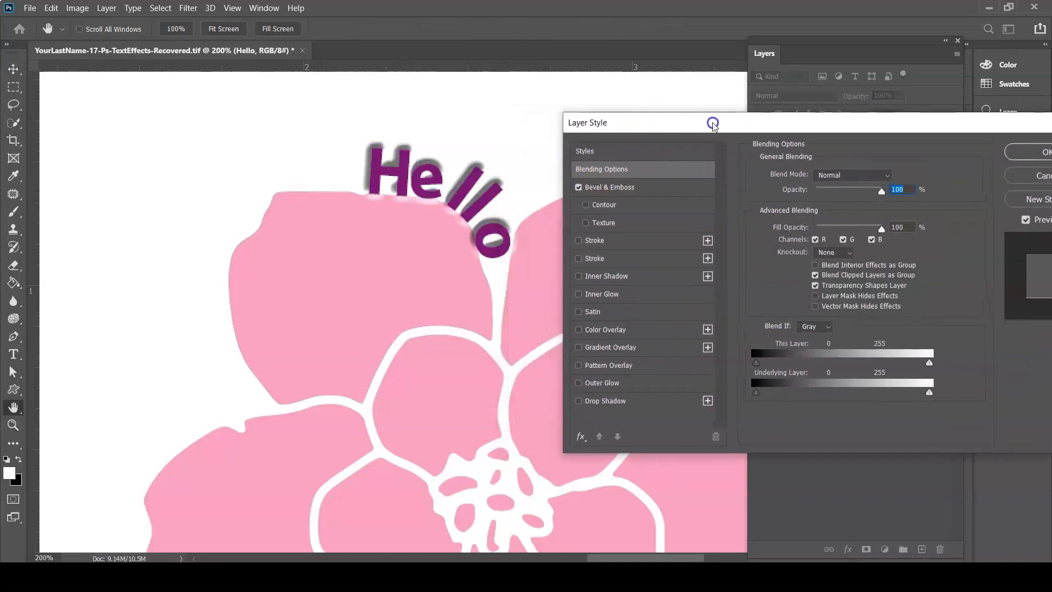
pyautogui.click(598, 189)
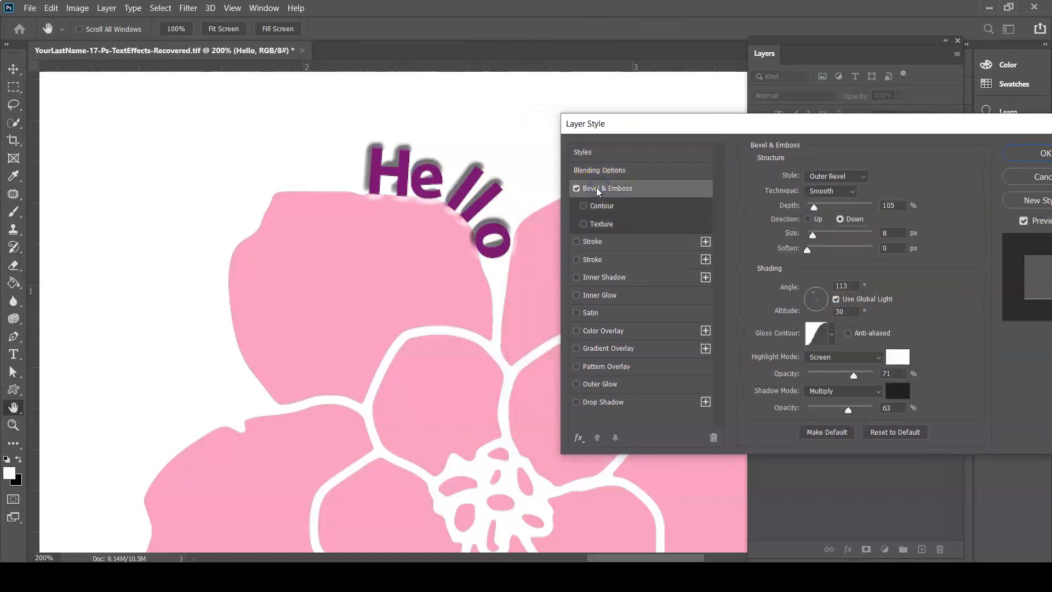
pyautogui.click(820, 177)
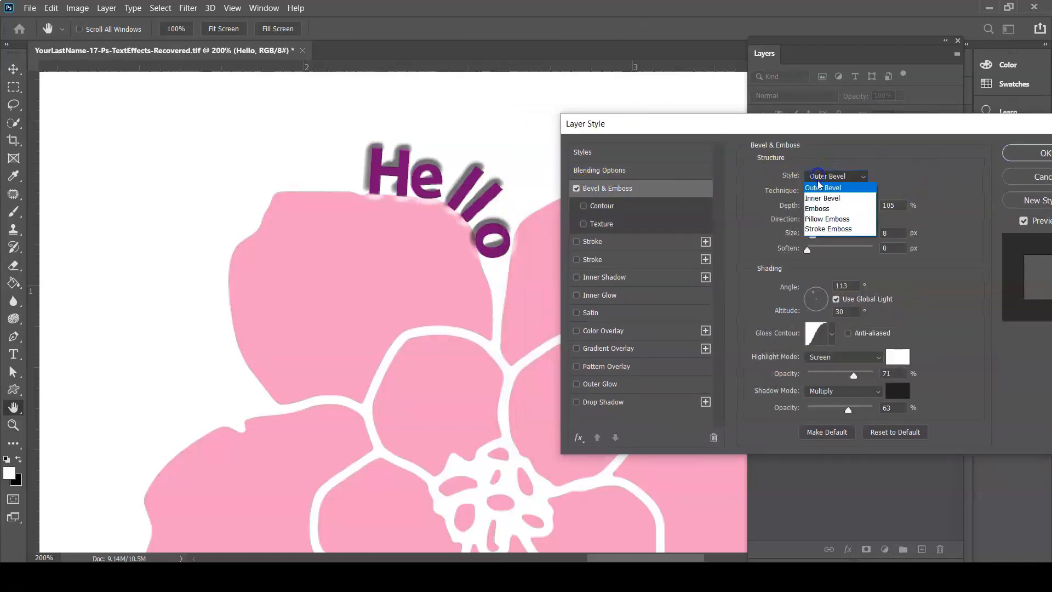
pyautogui.click(818, 191)
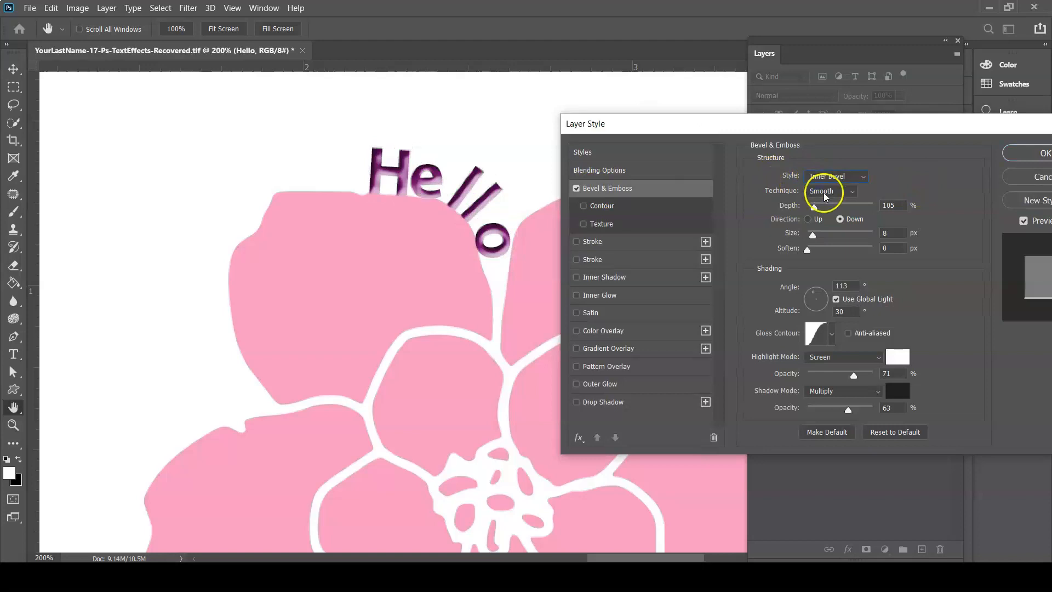
# Try the Chisel Soft technique, set the bevel size to 3 px and depth to 84%, and return the technique to Smooth
pyautogui.click(828, 191)
pyautogui.click(833, 223)
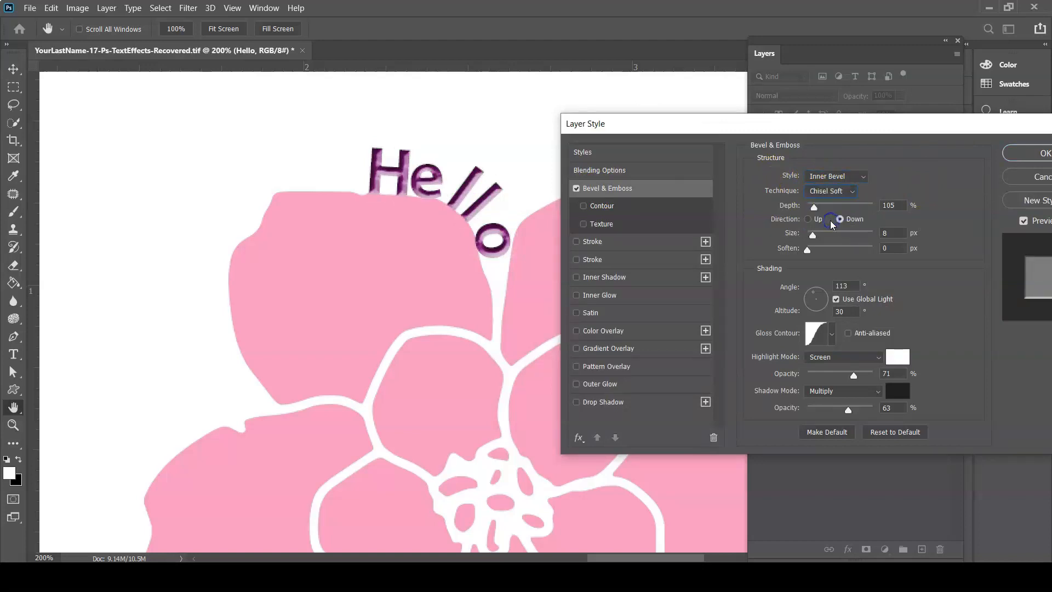
pyautogui.moveTo(813, 235); pyautogui.dragTo(814, 208)
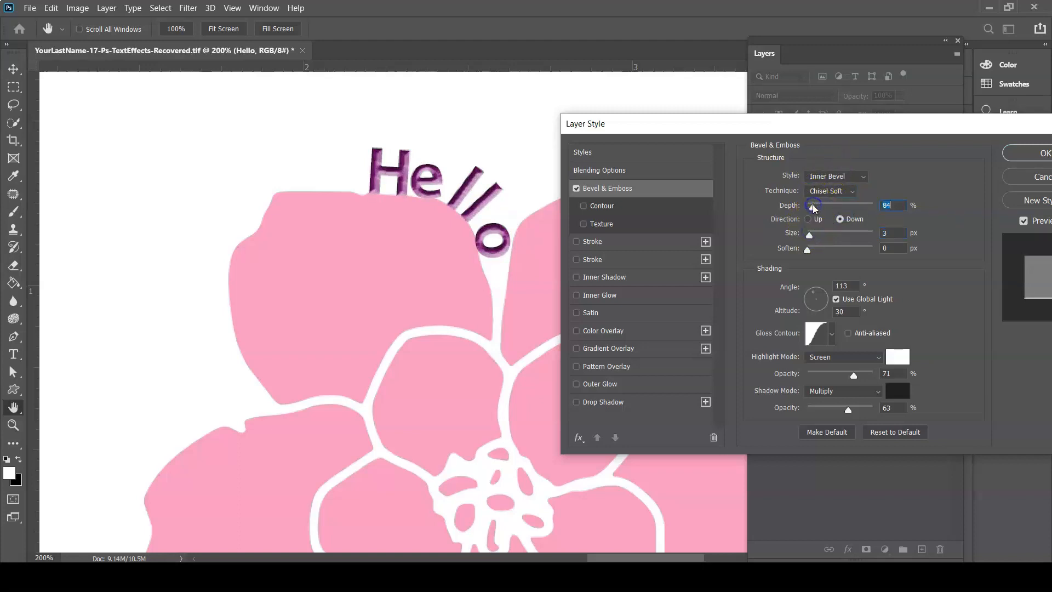
pyautogui.click(832, 191)
pyautogui.click(837, 203)
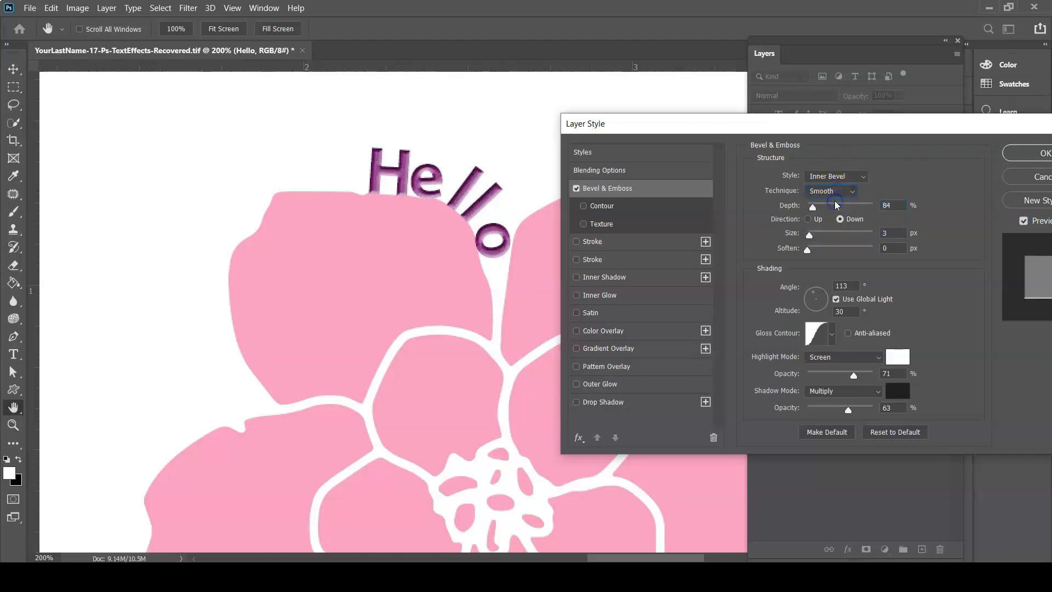
# Add a Satin effect to the Hello text and apply the layer styles
pyautogui.click(576, 313)
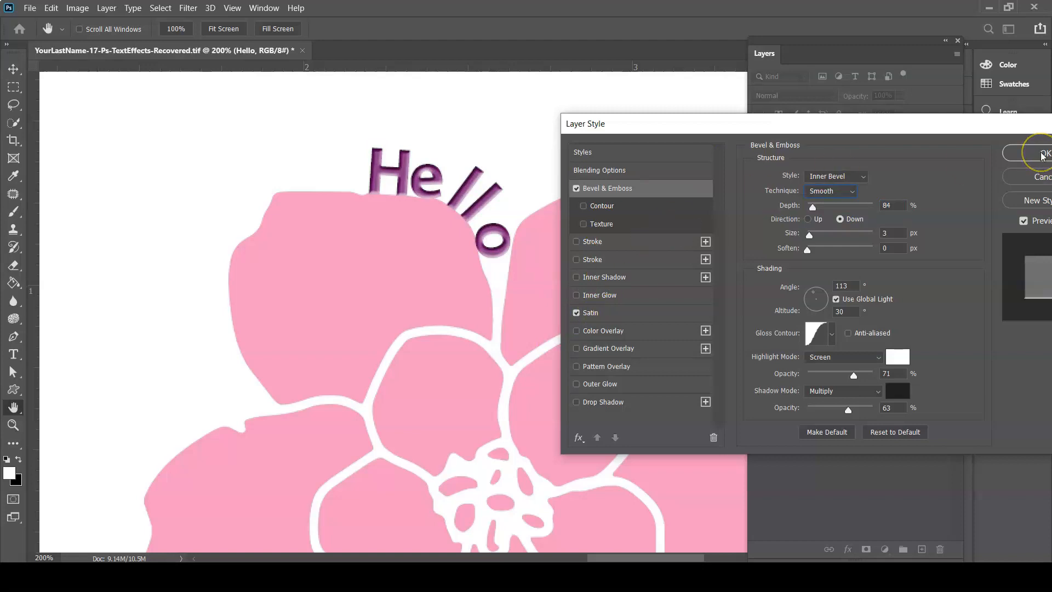
pyautogui.moveTo(978, 124); pyautogui.dragTo(683, 219)
pyautogui.click(754, 250)
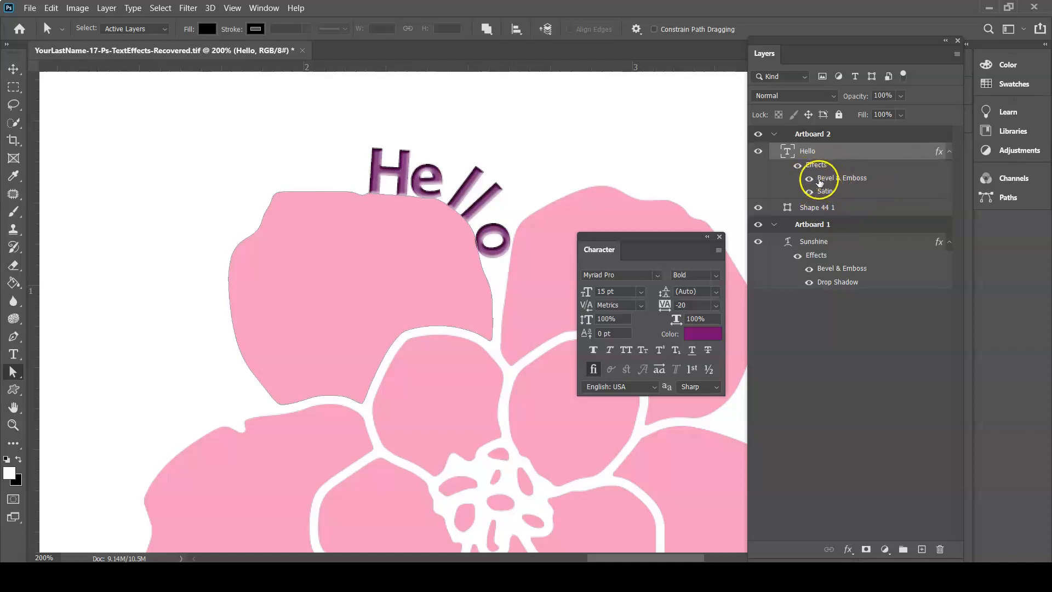
# Switch Hello's Bevel & Emboss effect off and back on to compare, and save the document
pyautogui.click(809, 181)
pyautogui.click(809, 179)
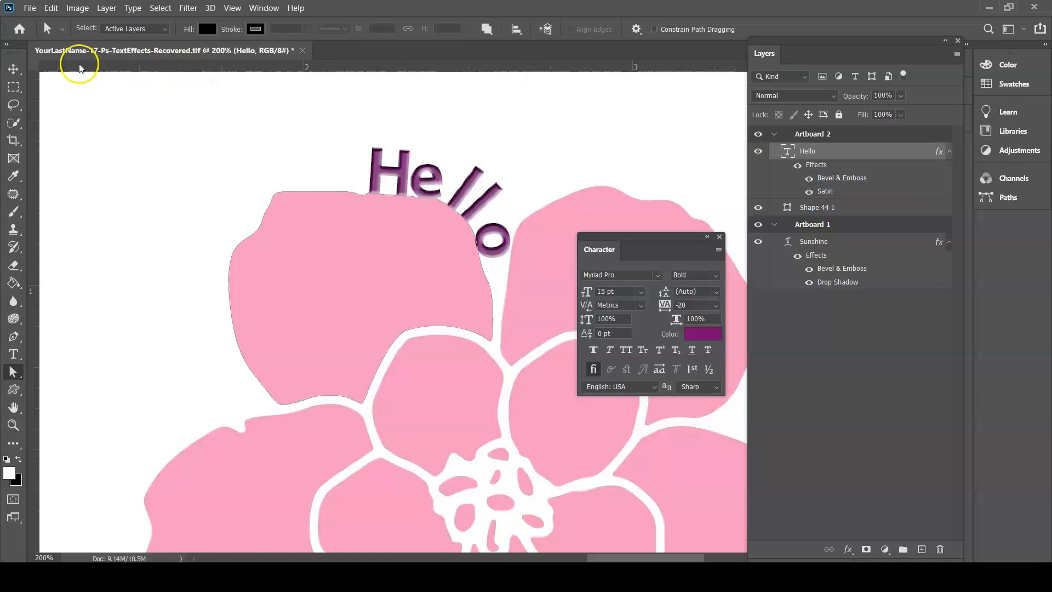
pyautogui.click(27, 9)
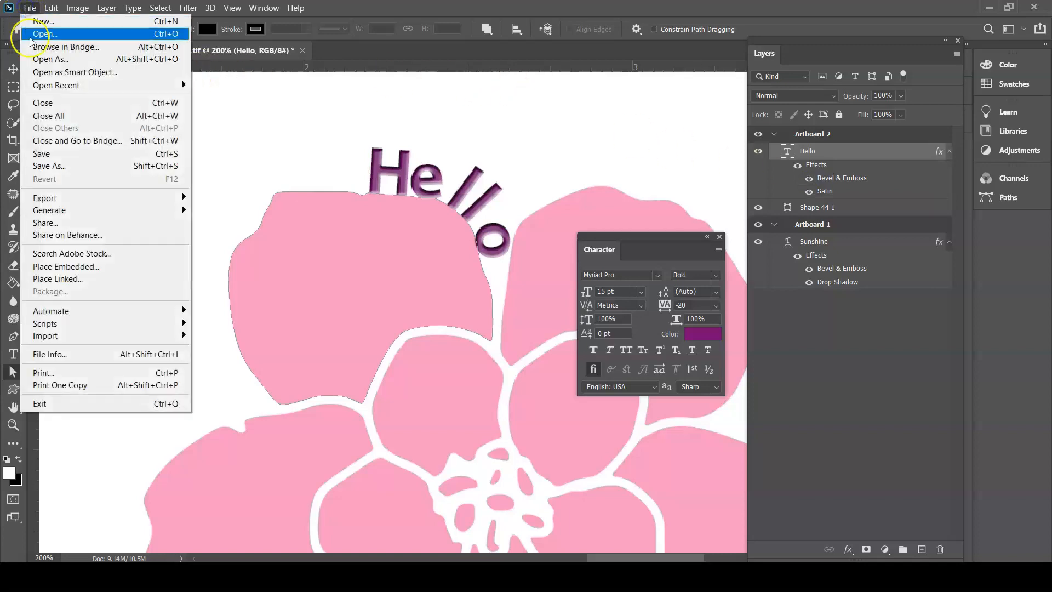
pyautogui.click(40, 159)
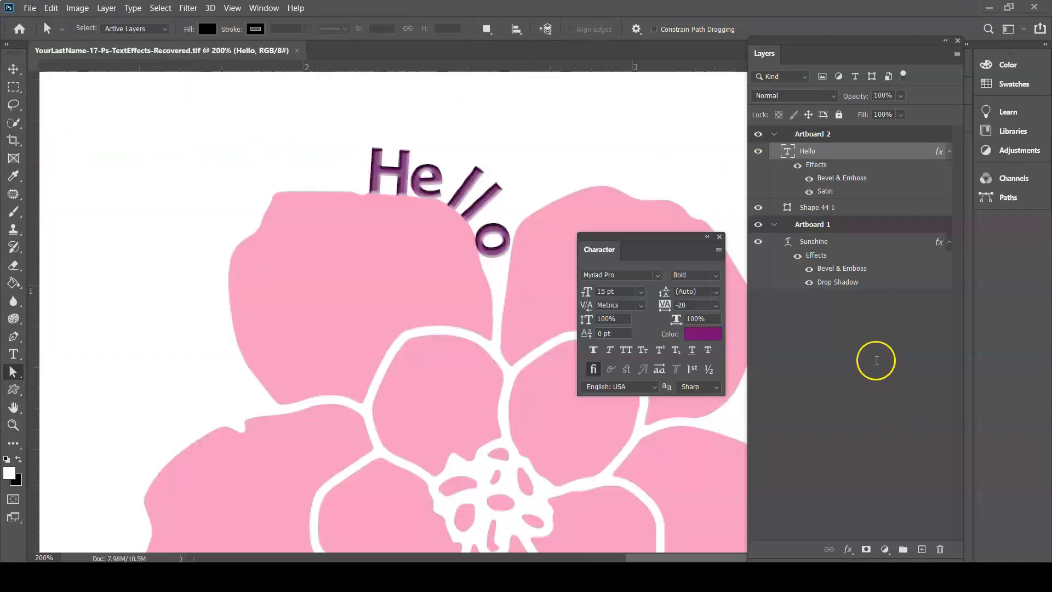
# Create a new artboard named Artboard 3 at 1500 by 900 px
pyautogui.click(957, 55)
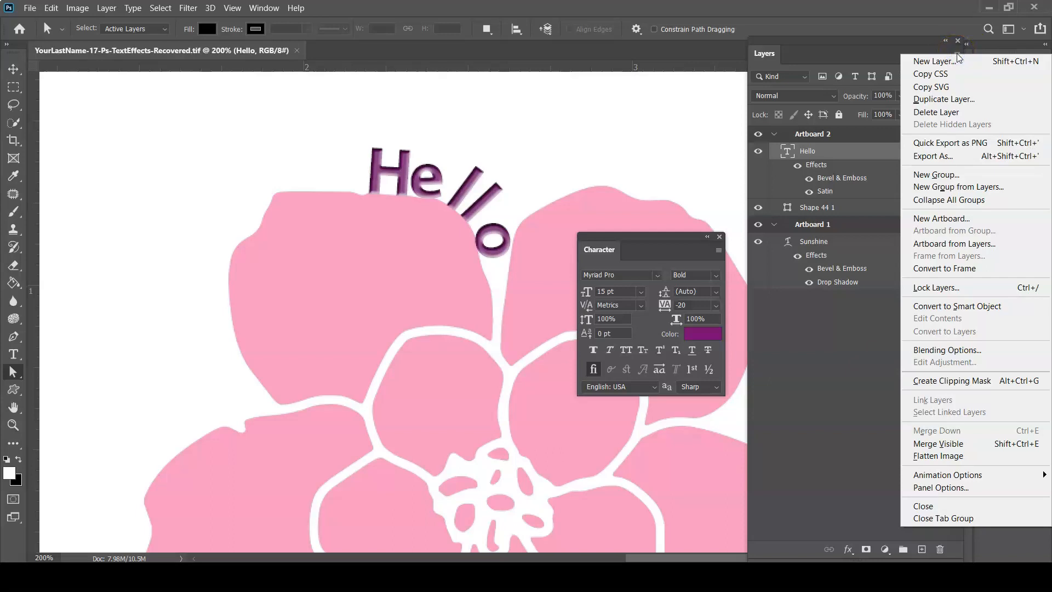
pyautogui.click(942, 219)
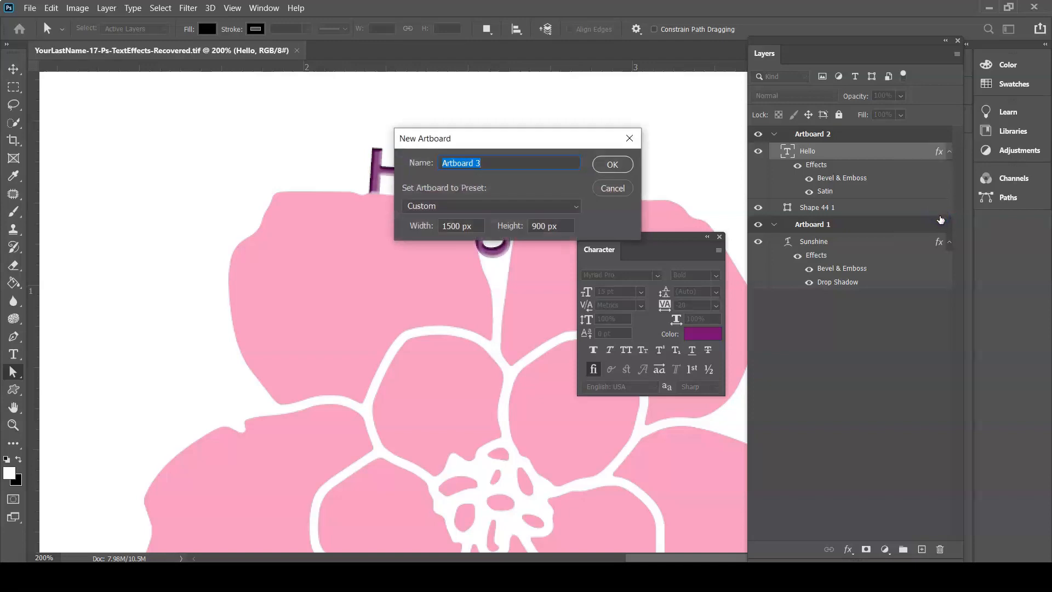
pyautogui.click(613, 164)
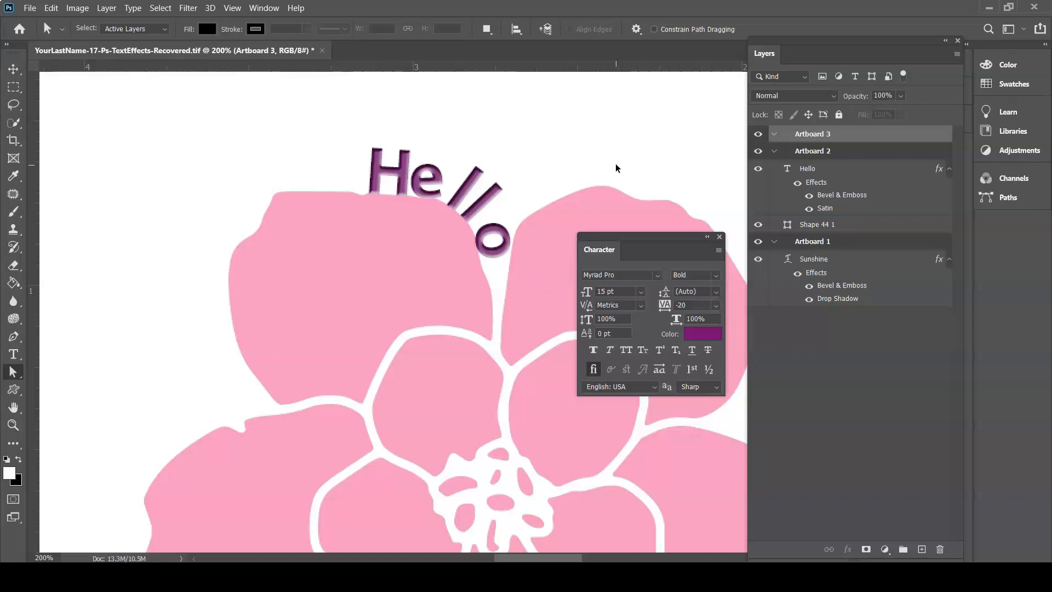
# Move the Character panel off the canvas and place the text Sunshine near the middle of Artboard 3
pyautogui.hotkey('ctrl', '0')
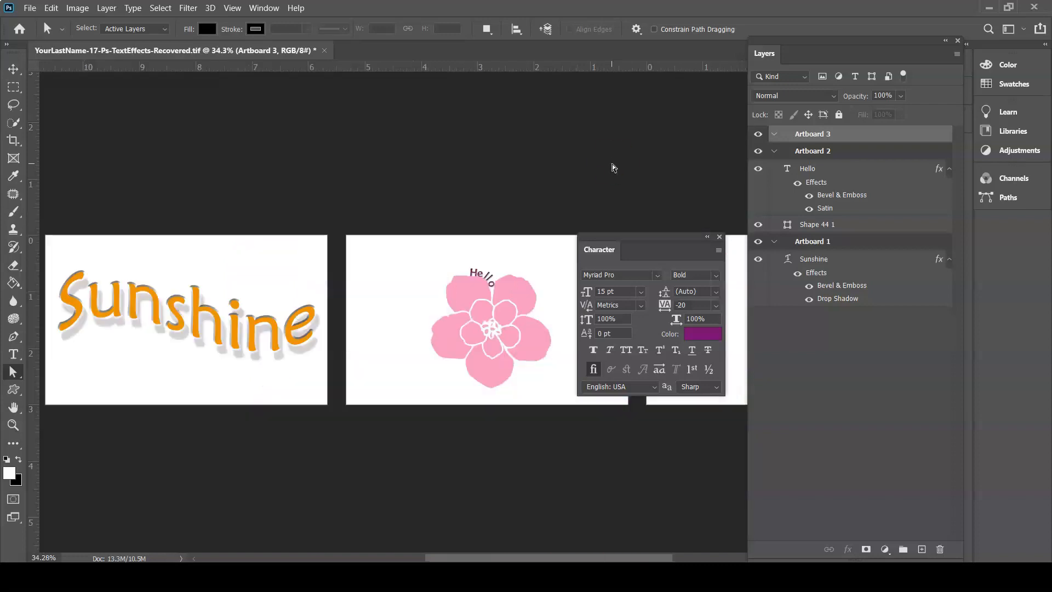
pyautogui.moveTo(557, 241); pyautogui.dragTo(184, 223)
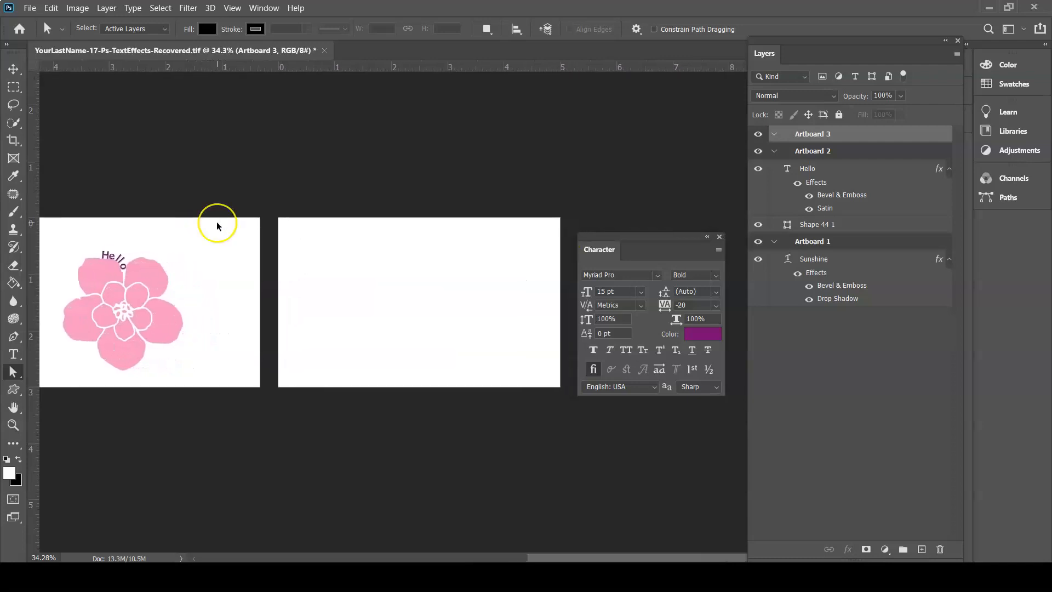
pyautogui.hotkey('ctrl', '+')
pyautogui.hotkey('ctrl', '+')
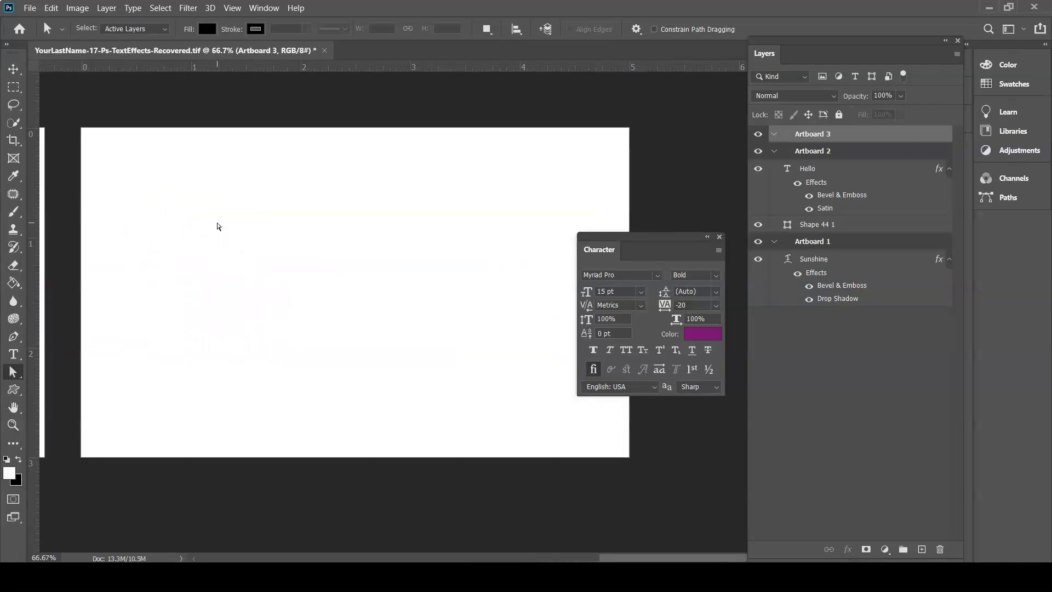
pyautogui.moveTo(193, 242); pyautogui.dragTo(265, 262)
pyautogui.moveTo(625, 238); pyautogui.dragTo(812, 368)
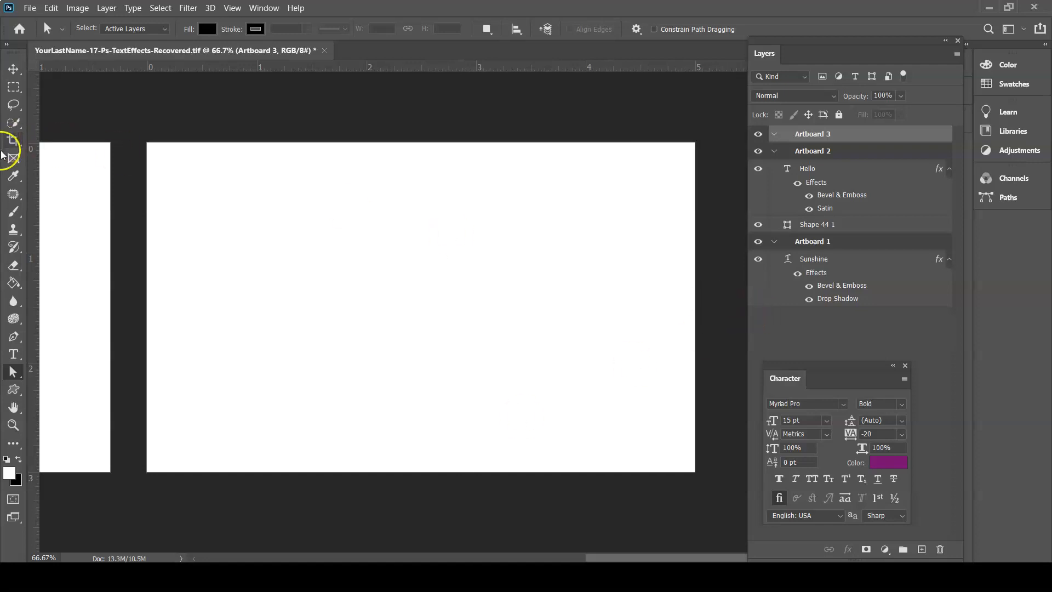
pyautogui.click(14, 355)
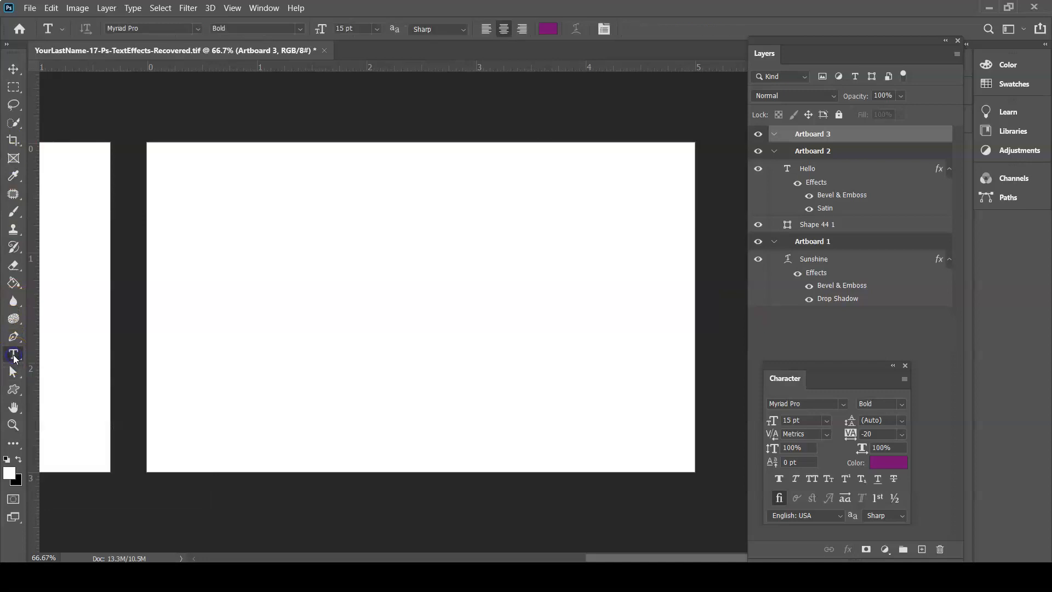
pyautogui.click(404, 306)
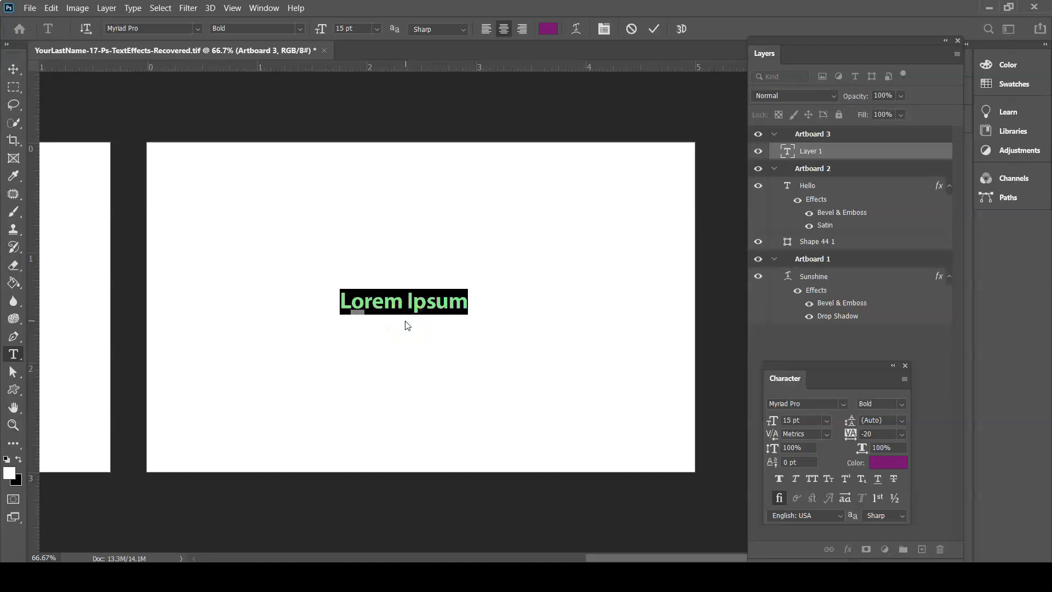
pyautogui.write('Sun')
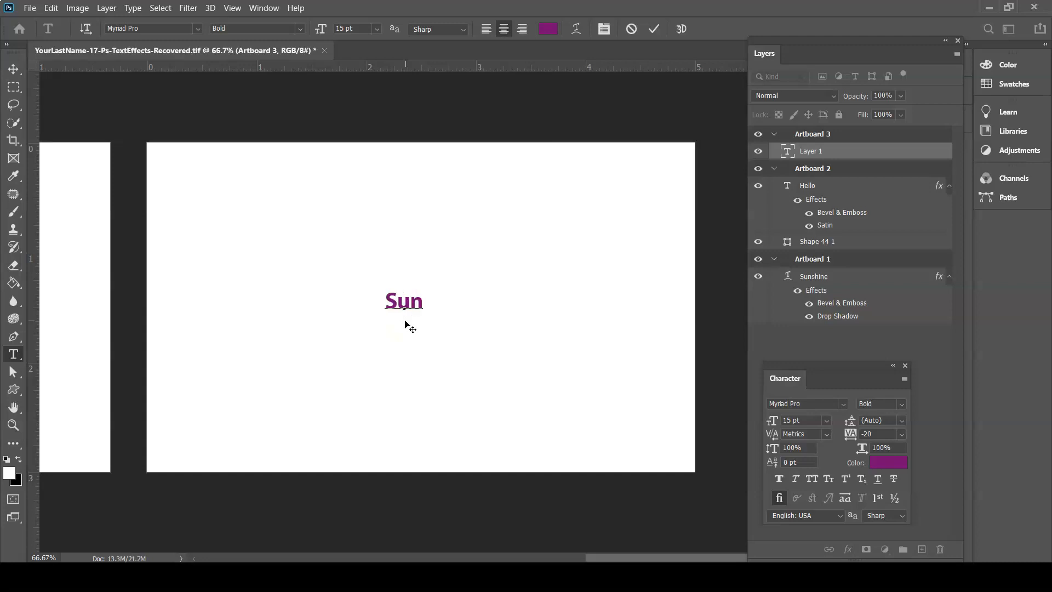
pyautogui.write('shine')
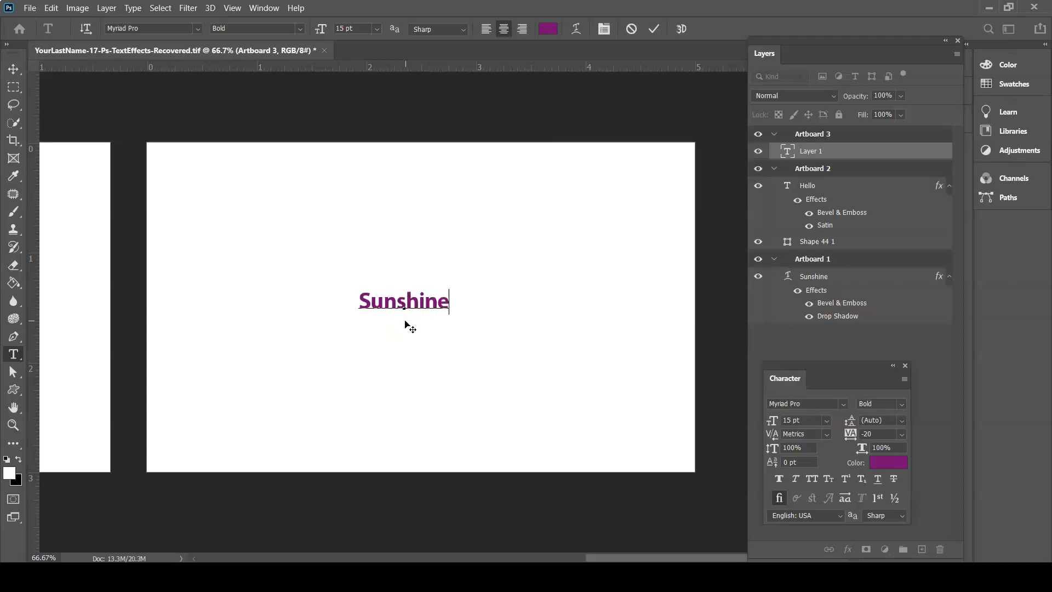
# Format the new Sunshine text as Bold, 75 pt, All Caps, and center it on Artboard 3
pyautogui.press('ctrl')
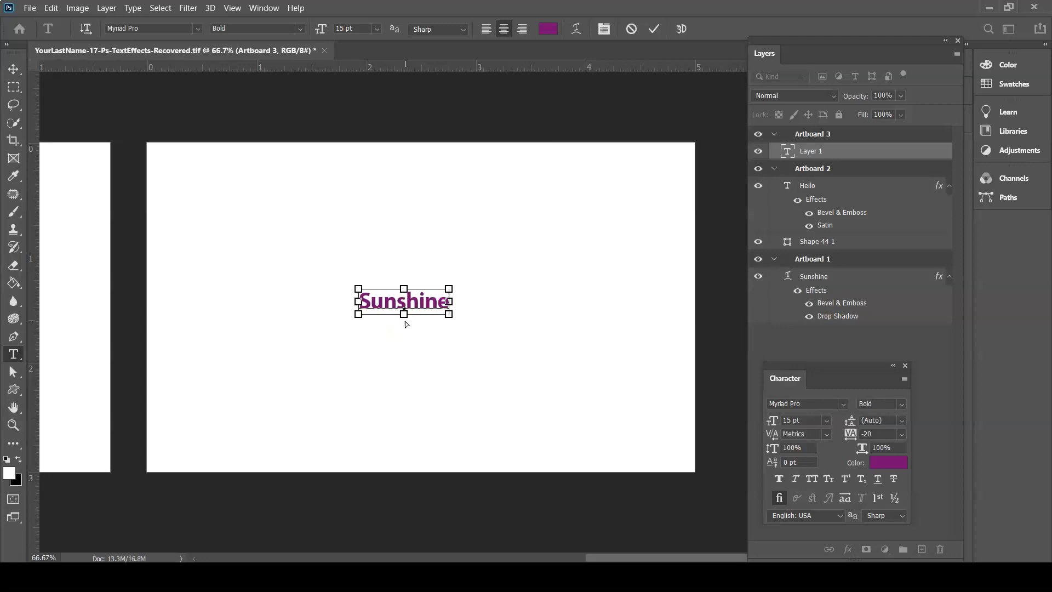
pyautogui.hotkey('ctrl', 'a')
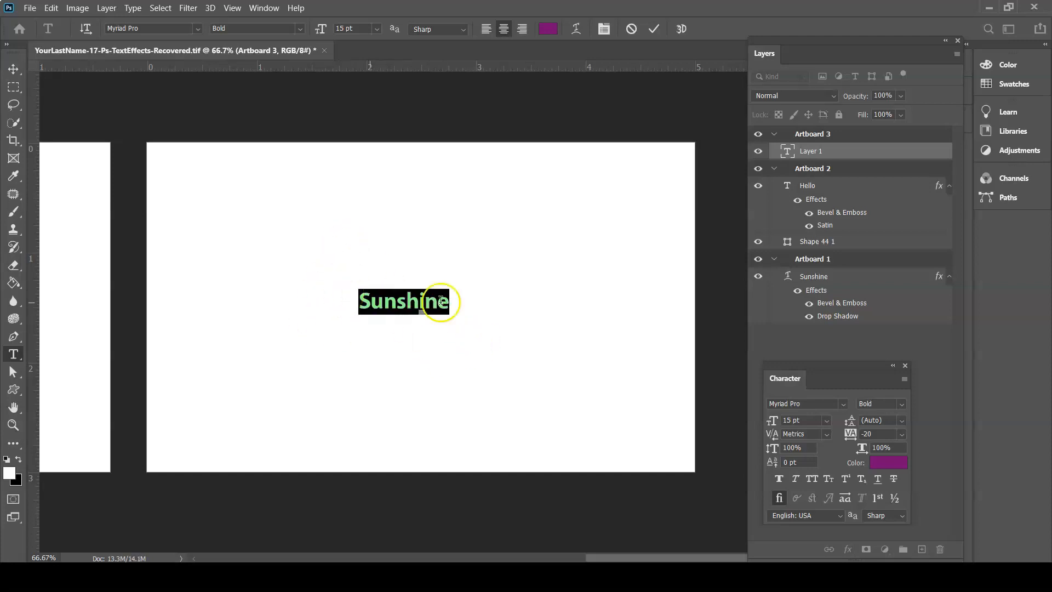
pyautogui.click(902, 404)
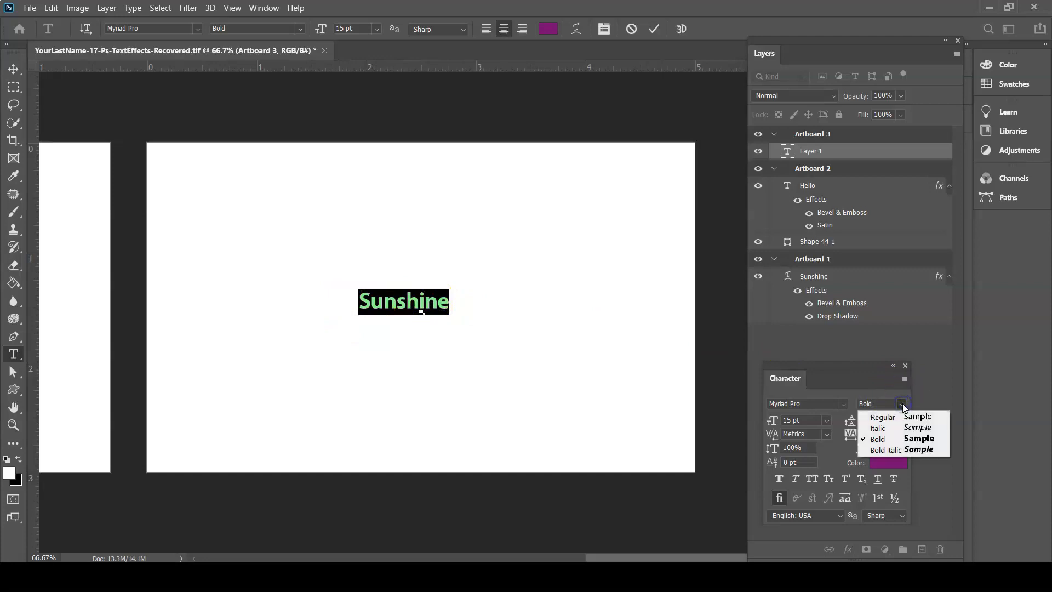
pyautogui.click(899, 443)
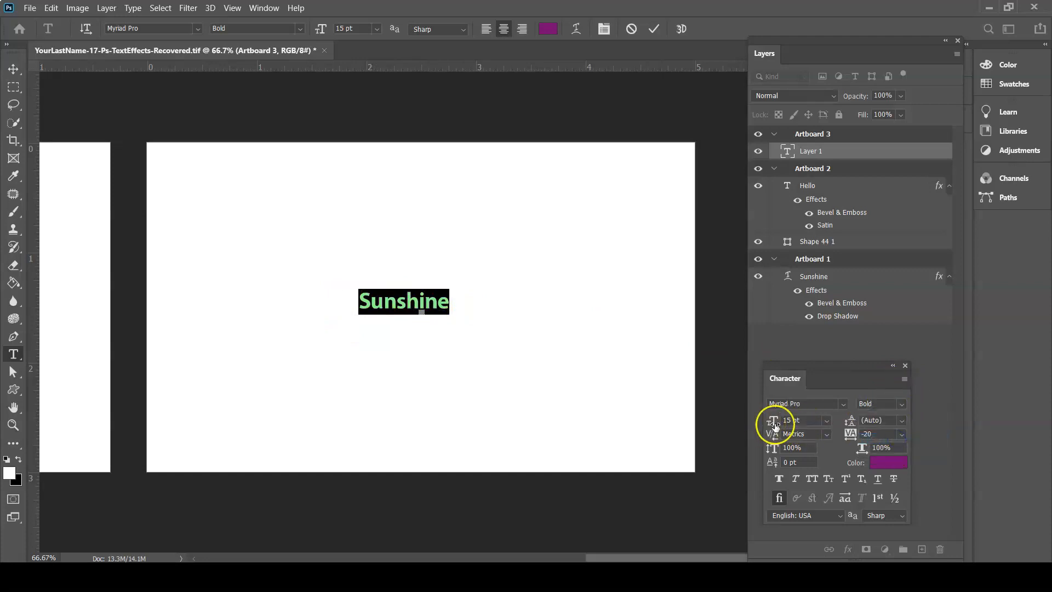
pyautogui.moveTo(774, 422); pyautogui.dragTo(812, 416)
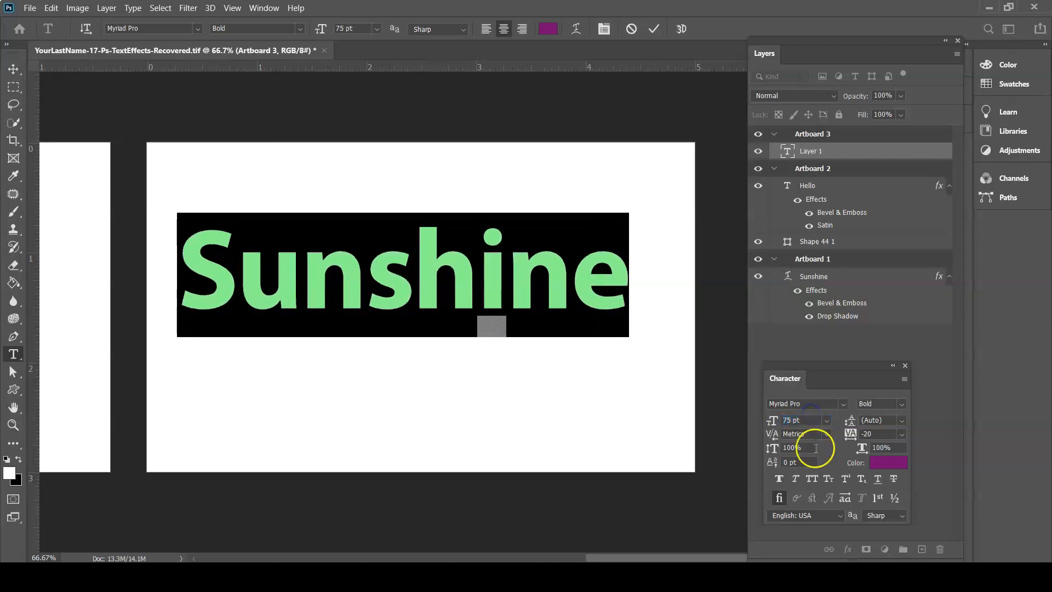
pyautogui.click(812, 480)
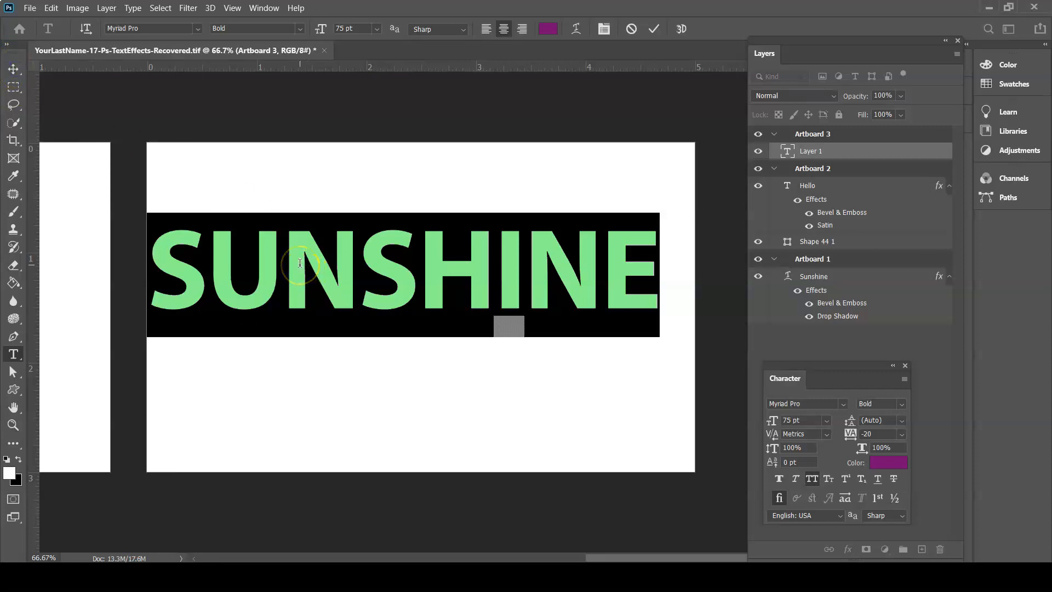
pyautogui.click(13, 68)
pyautogui.moveTo(341, 281); pyautogui.dragTo(356, 306)
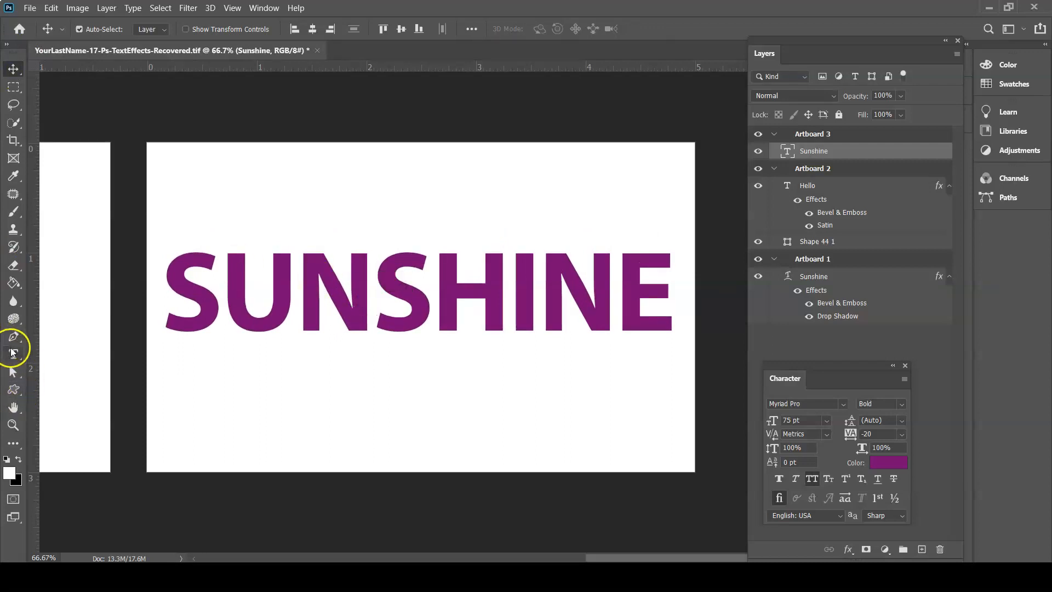
# Select all of the SUNSHINE text on Artboard 3 to review its character settings, and commit the text edit
pyautogui.click(14, 355)
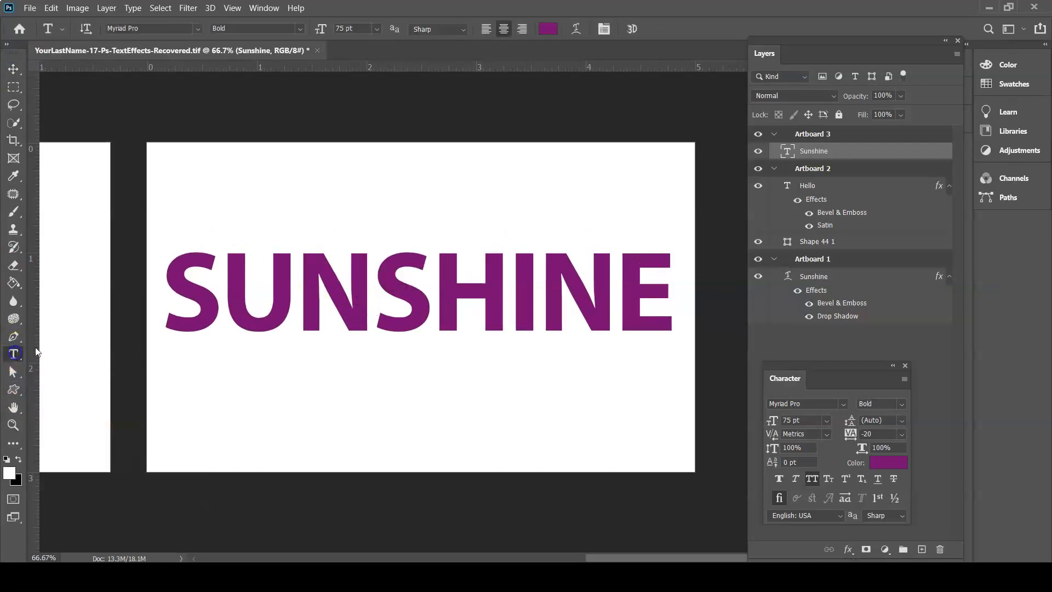
pyautogui.click(398, 317)
pyautogui.hotkey('ctrl', 'a')
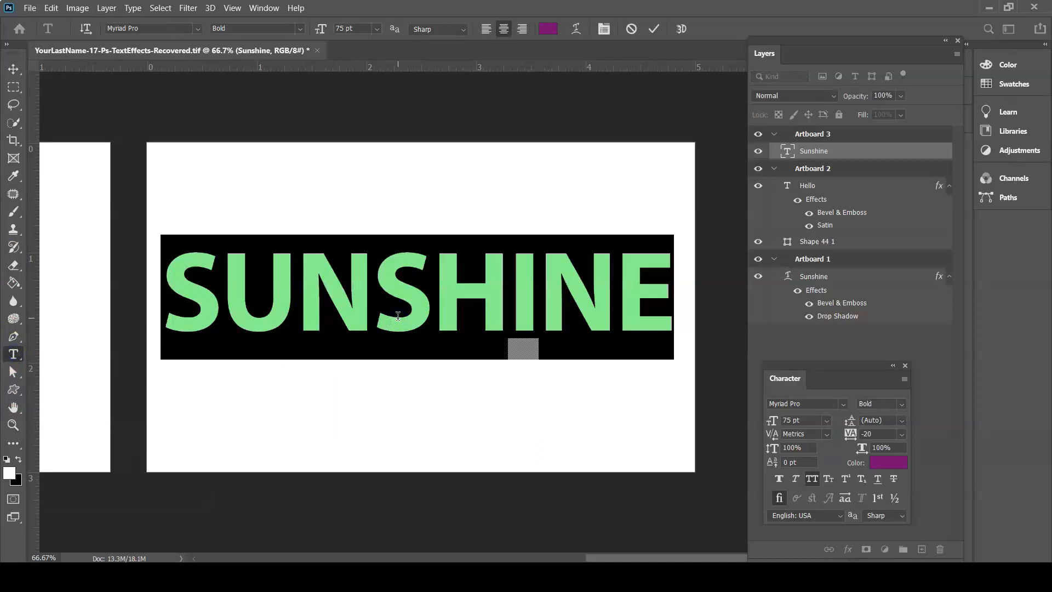
pyautogui.click(398, 316)
pyautogui.hotkey('ctrl', 'a')
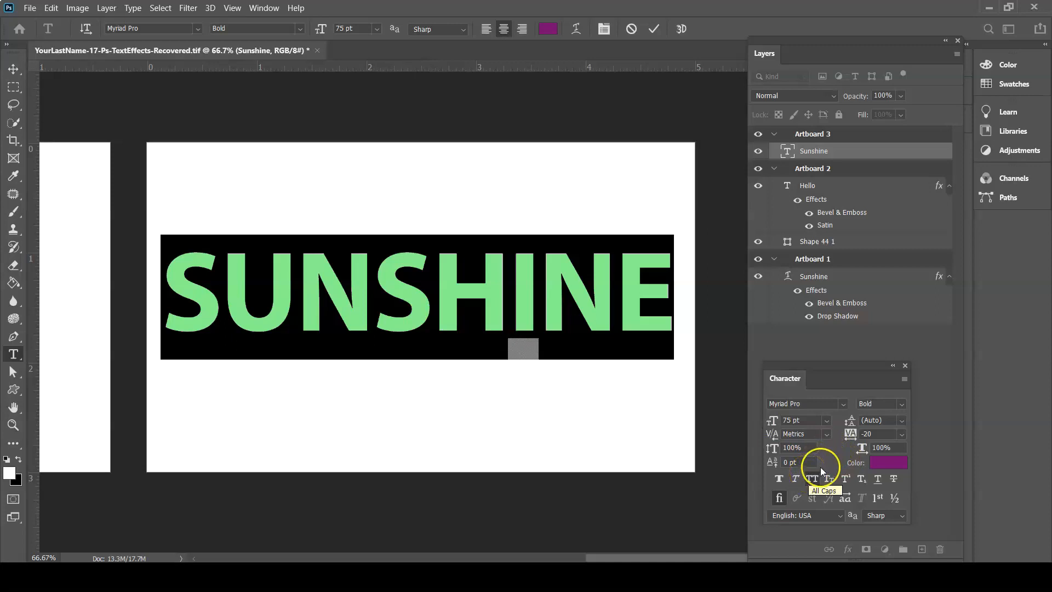
pyautogui.click(30, 9)
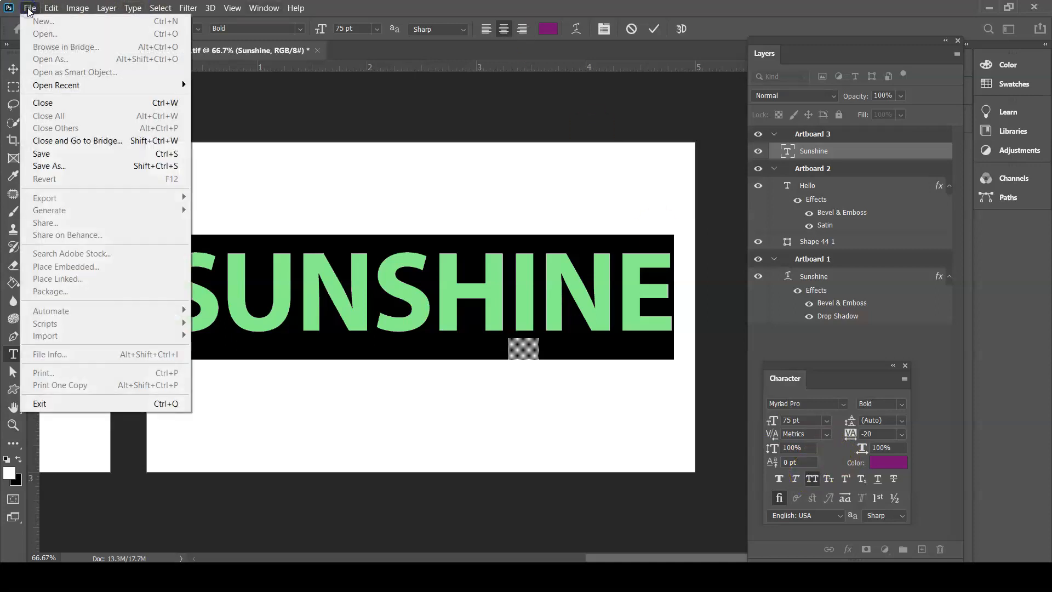
pyautogui.click(35, 33)
pyautogui.click(38, 9)
pyautogui.click(28, 7)
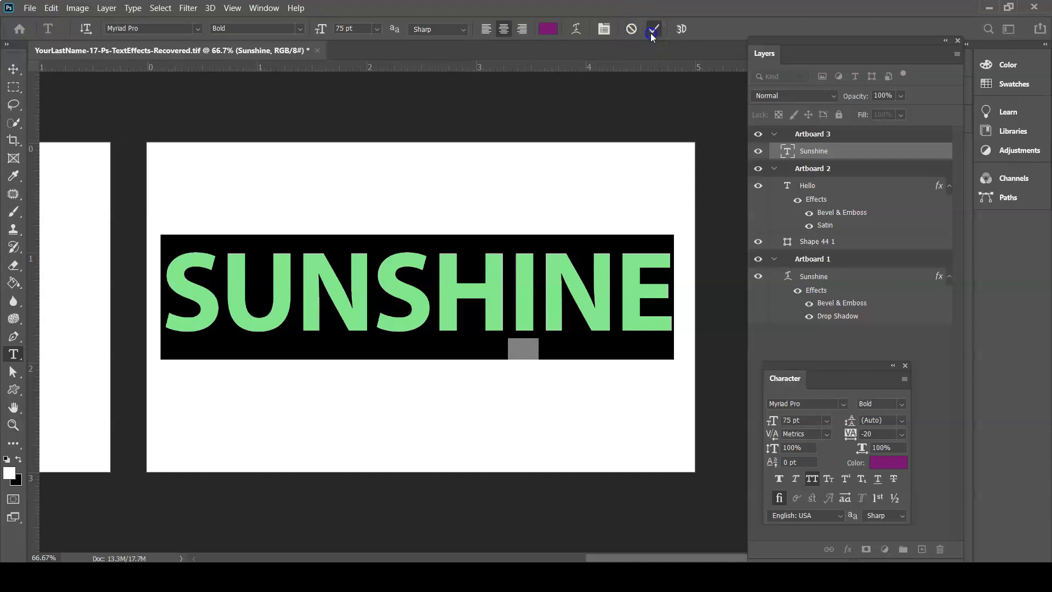
pyautogui.click(652, 30)
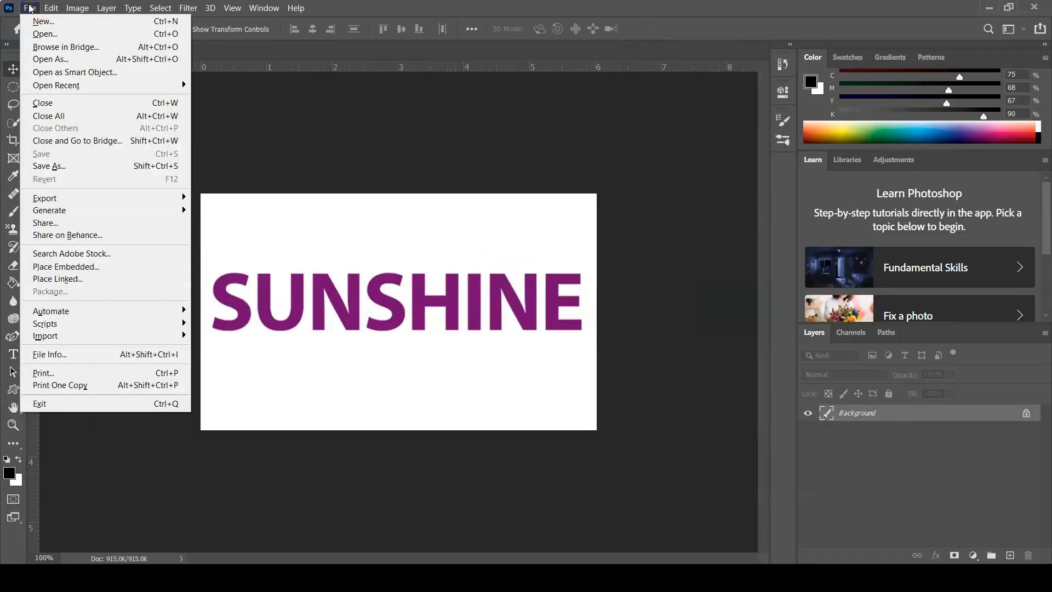
# Open the landscape photo 17-LambertPhotos.JPG from the PhotoLibrary folder
pyautogui.click(46, 35)
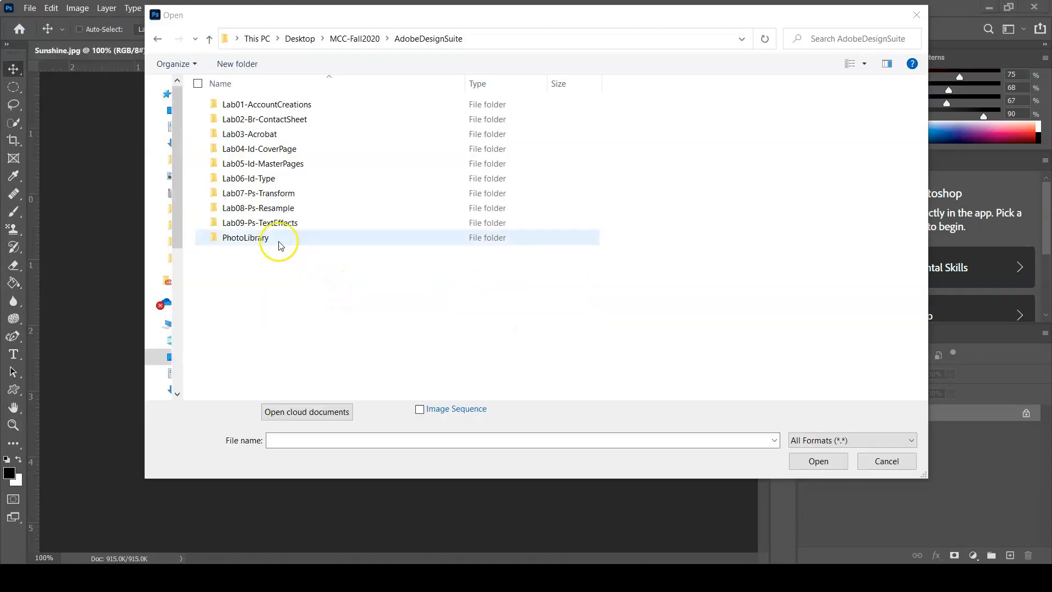
pyautogui.doubleClick(218, 237)
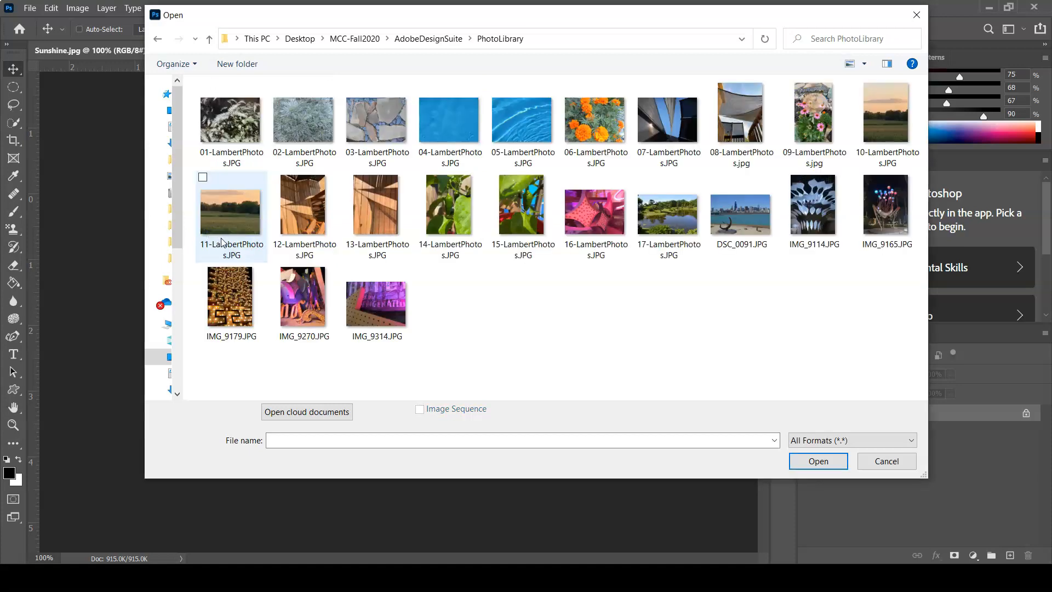
pyautogui.click(681, 223)
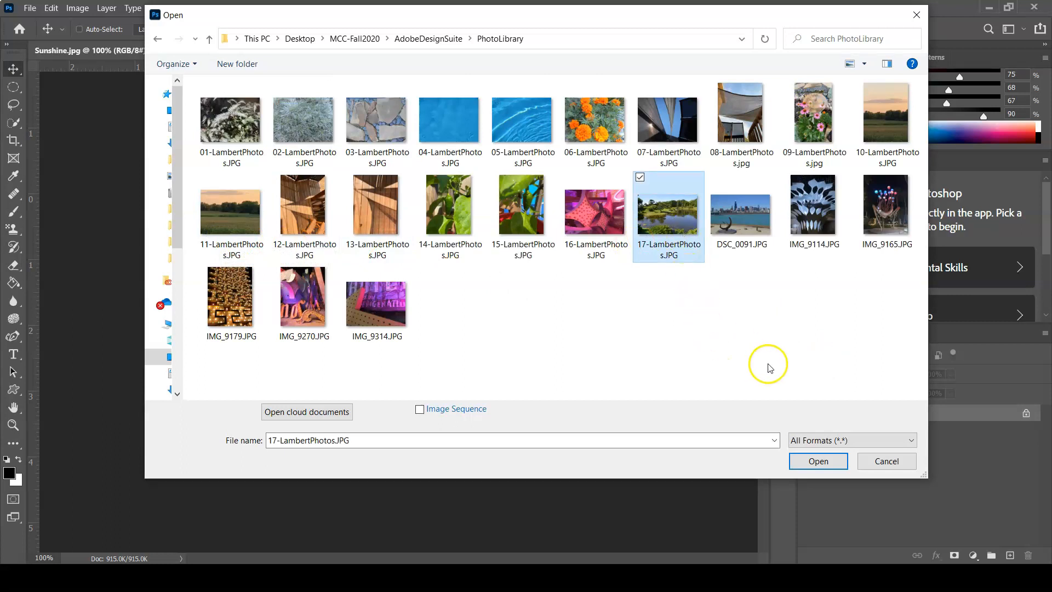
pyautogui.click(820, 461)
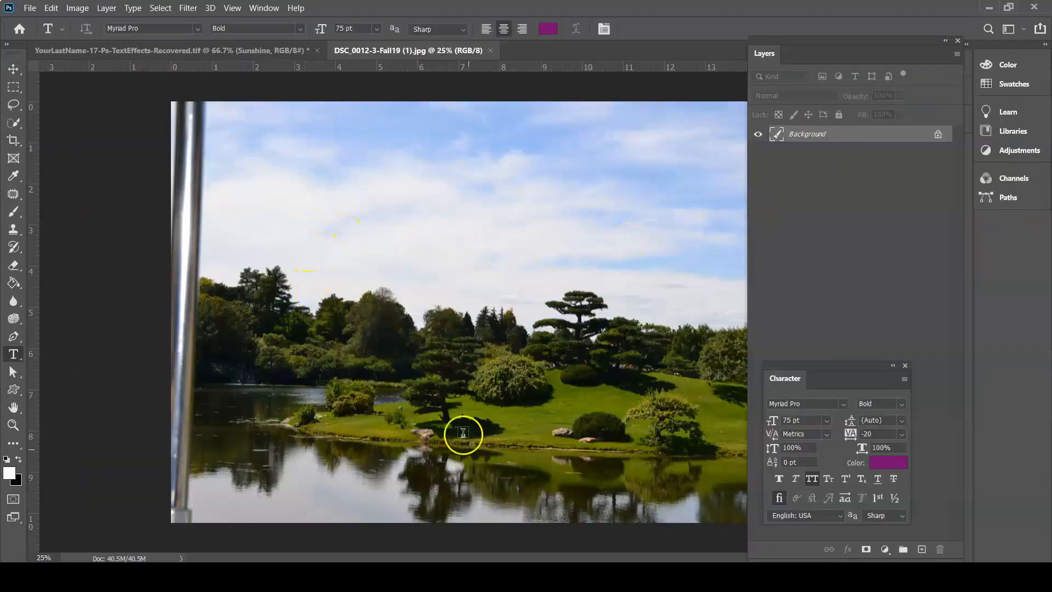
# Select a large rectangular area of the landscape photo, leaving out the metal pole and the blurred object at the far edge
pyautogui.click(13, 69)
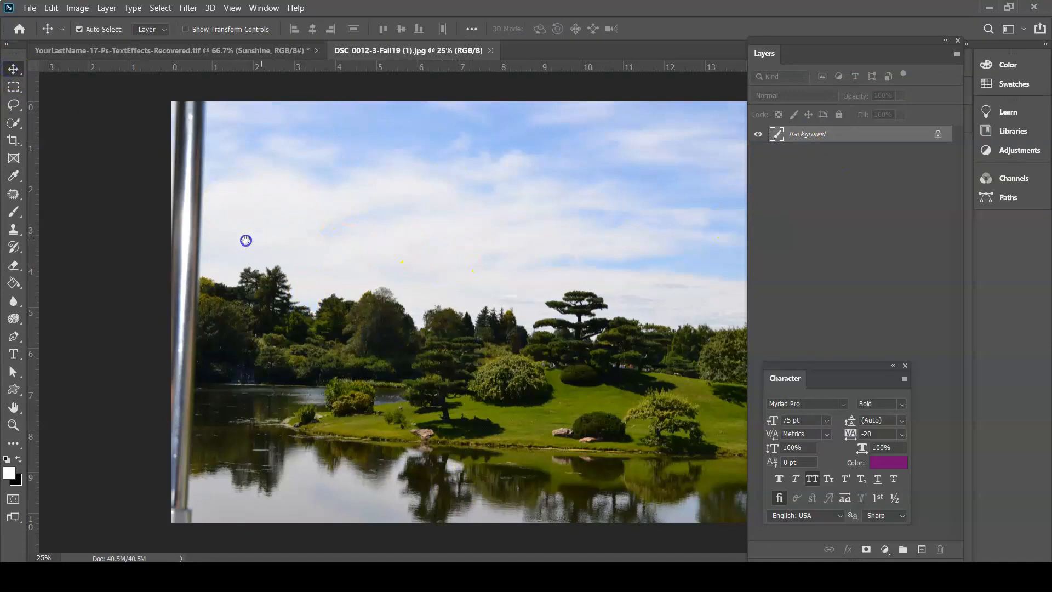
pyautogui.hotkey('ctrl', '-')
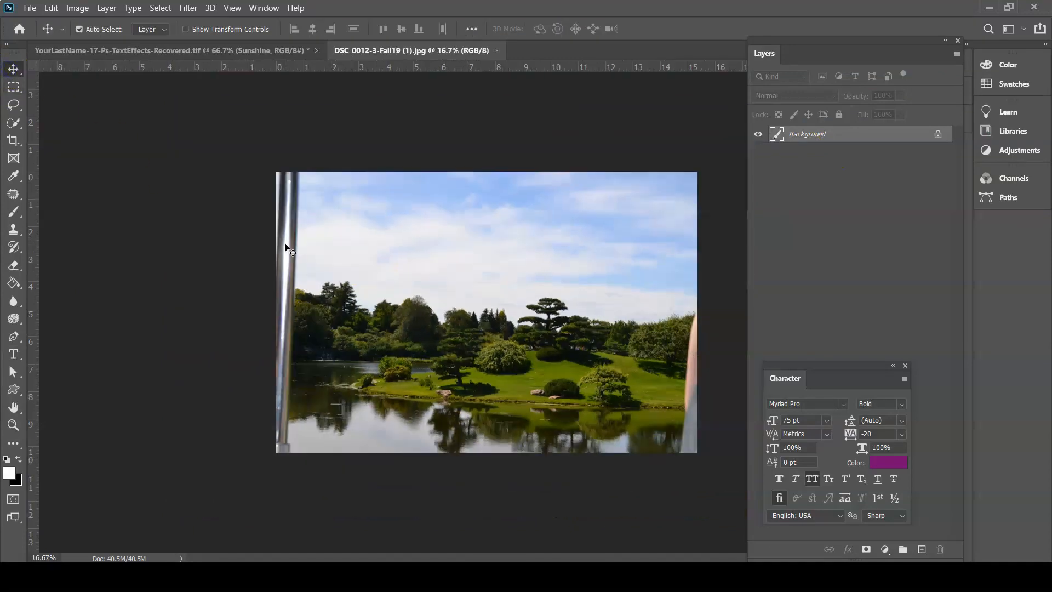
pyautogui.click(14, 89)
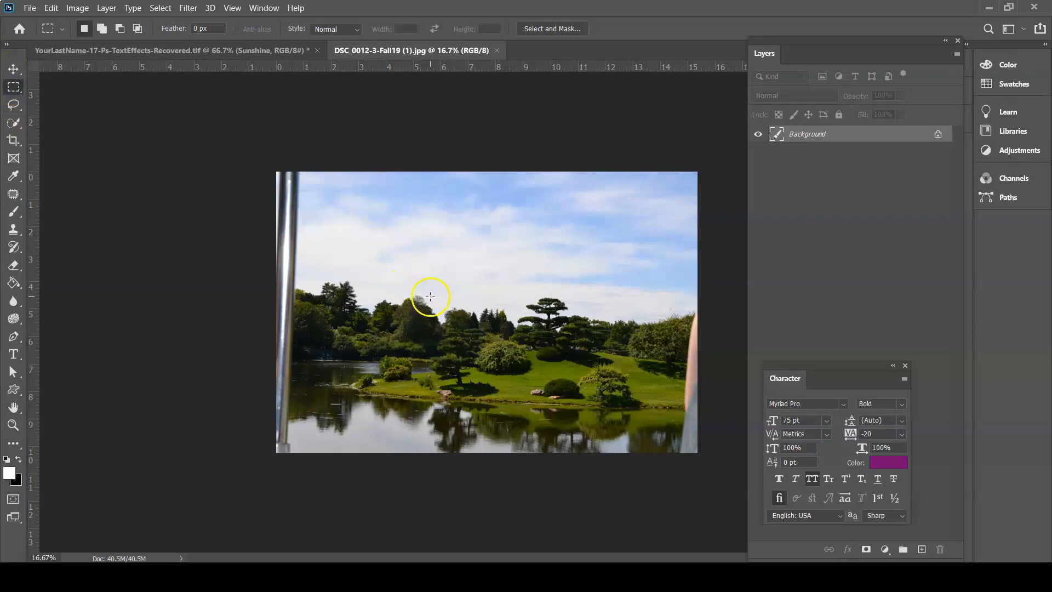
pyautogui.moveTo(316, 233); pyautogui.dragTo(664, 446)
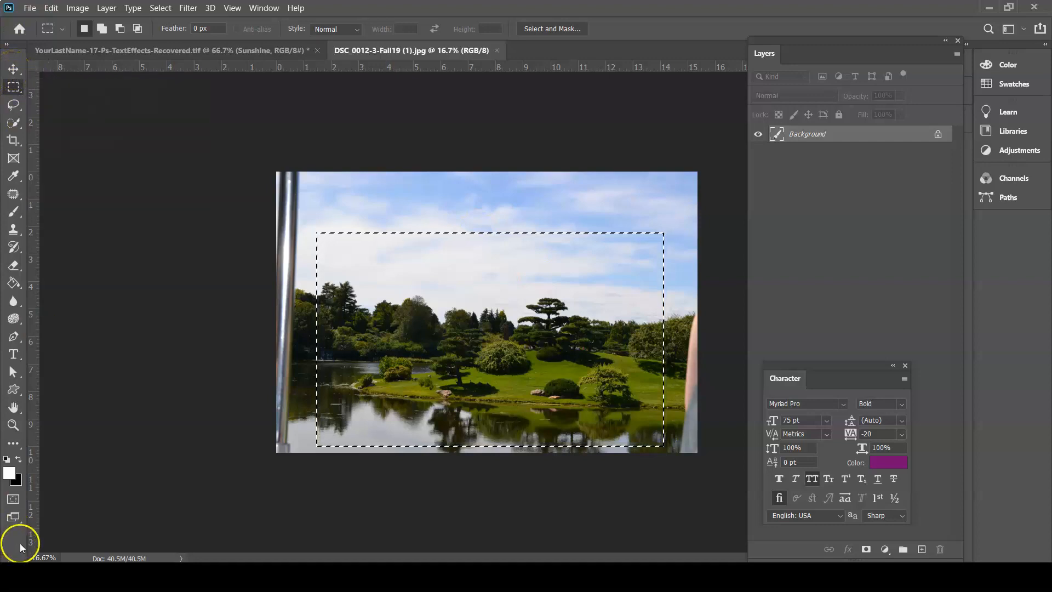
# Copy the selected part of the photo into the text effects document, onto Artboard 3 above the Sunshine text layer
pyautogui.click(13, 69)
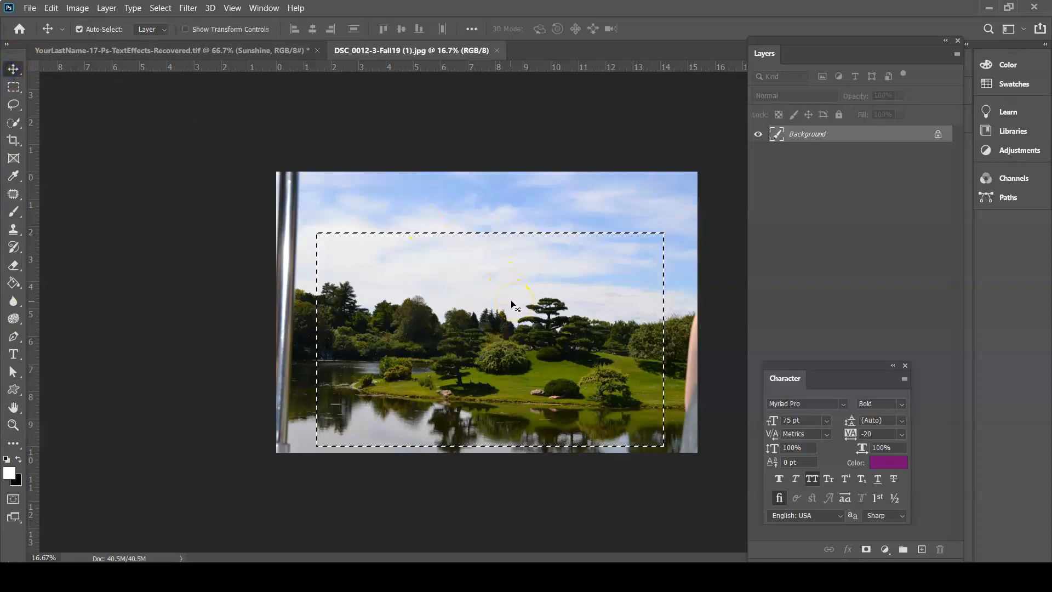
pyautogui.click(487, 283)
pyautogui.moveTo(487, 283); pyautogui.dragTo(238, 52)
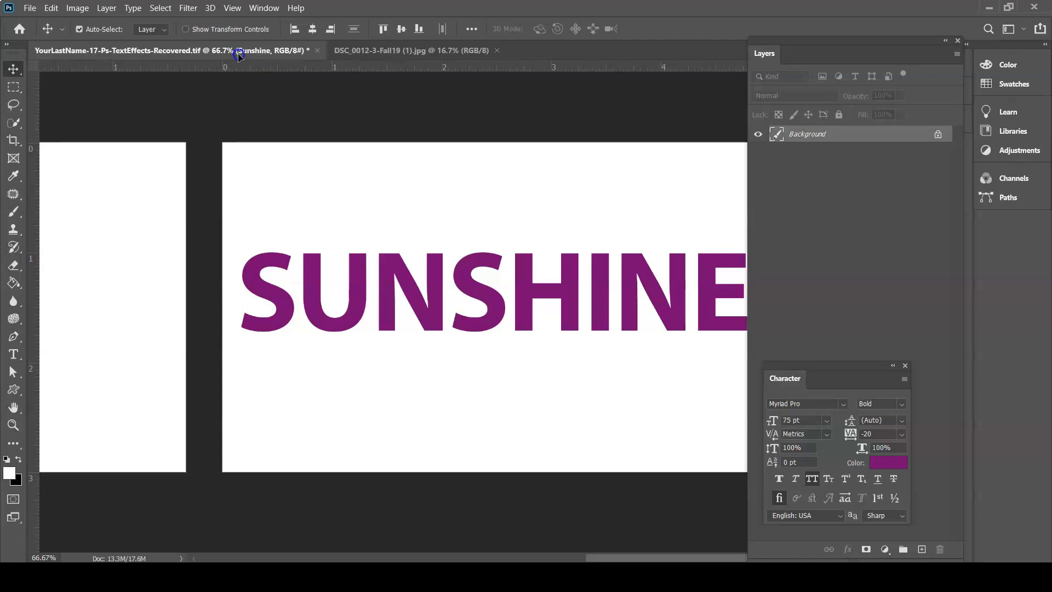
pyautogui.moveTo(238, 52); pyautogui.dragTo(326, 201)
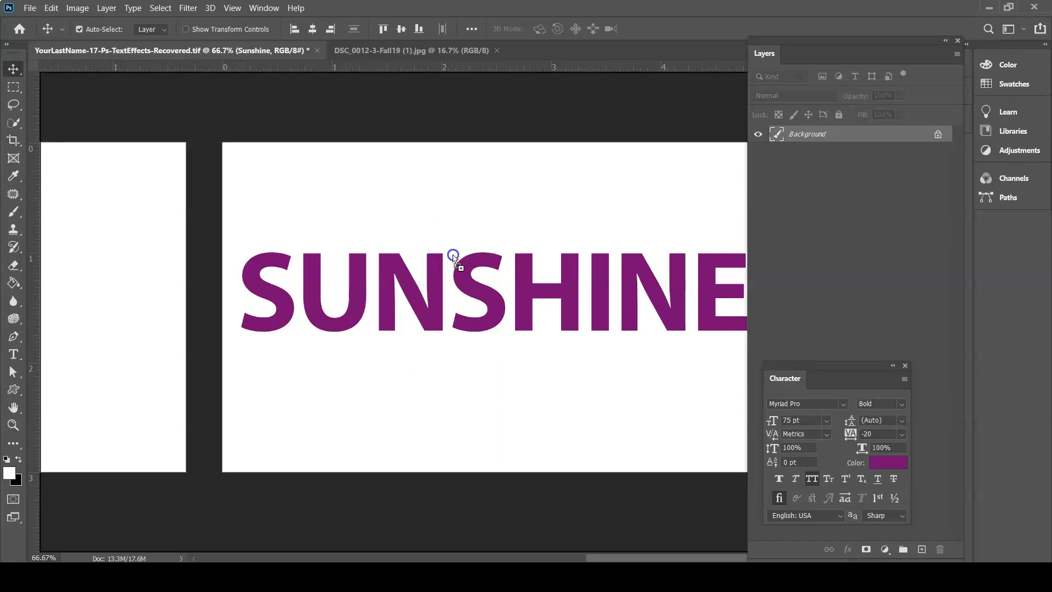
pyautogui.moveTo(453, 256); pyautogui.dragTo(453, 255)
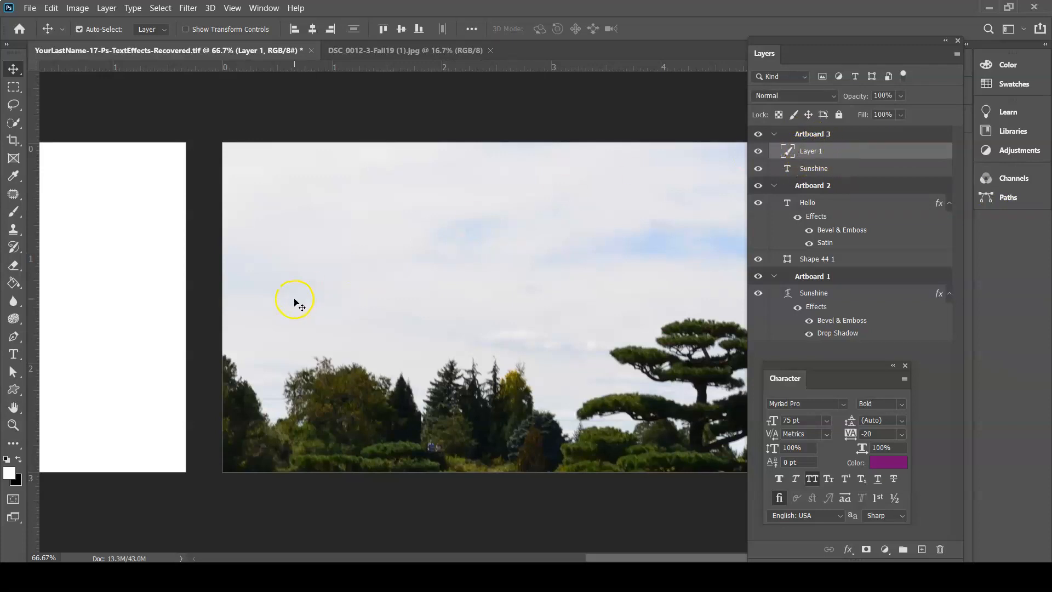
# Scale the photo layer proportionally to about 41.47%, roughly the width of Artboard 3
pyautogui.hotkey('ctrl', '-')
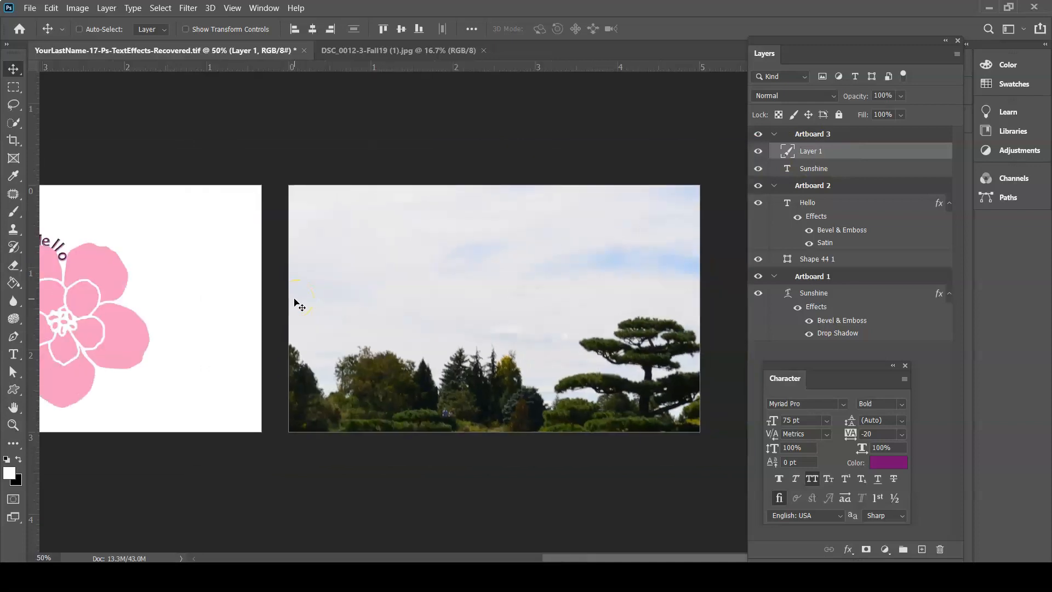
pyautogui.hotkey('ctrl', '-')
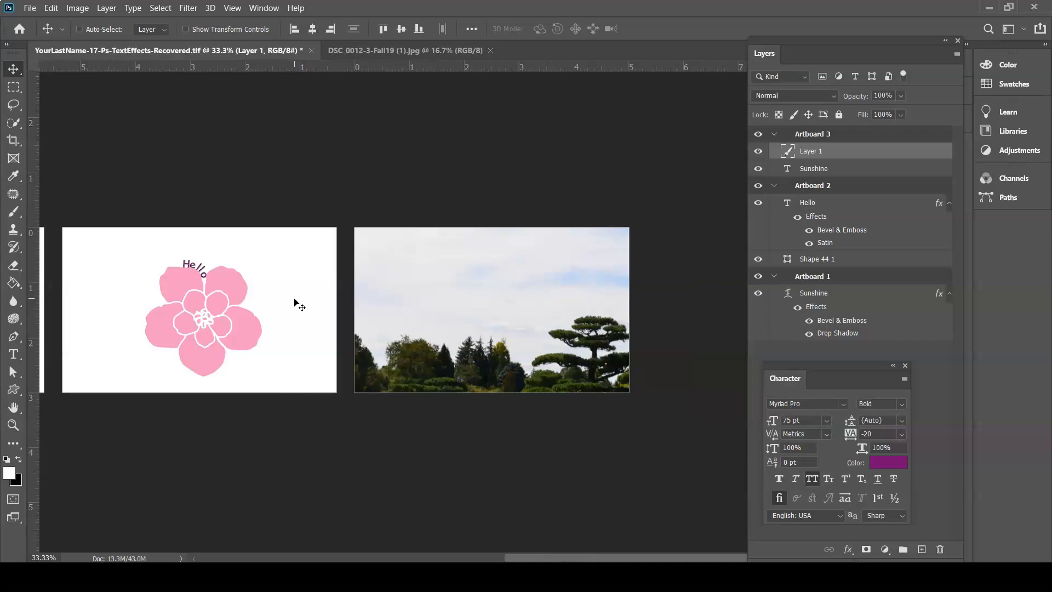
pyautogui.hotkey('ctrl', 't')
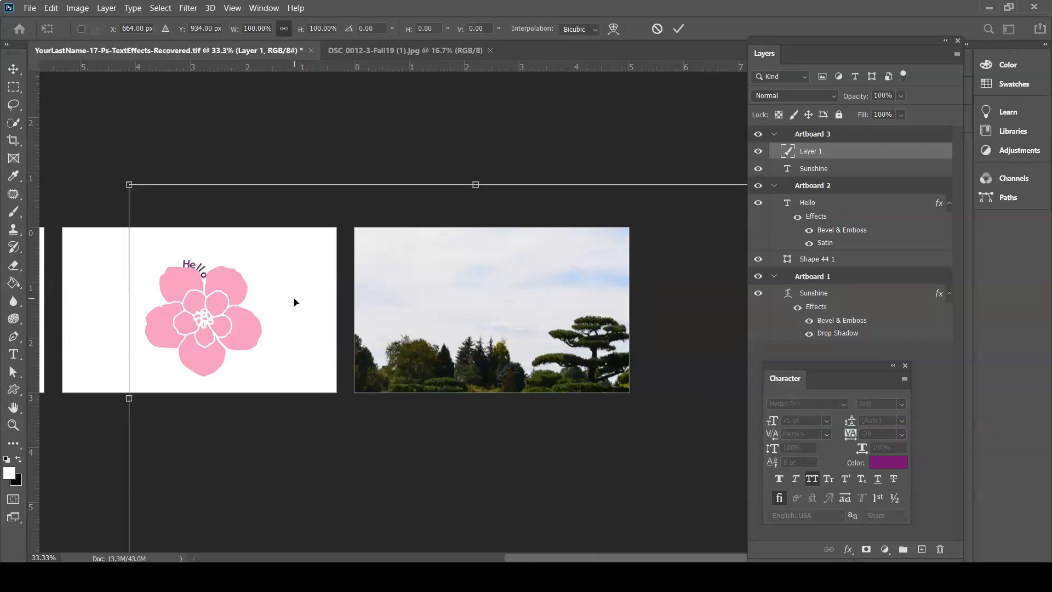
pyautogui.hotkey('ctrl', '-')
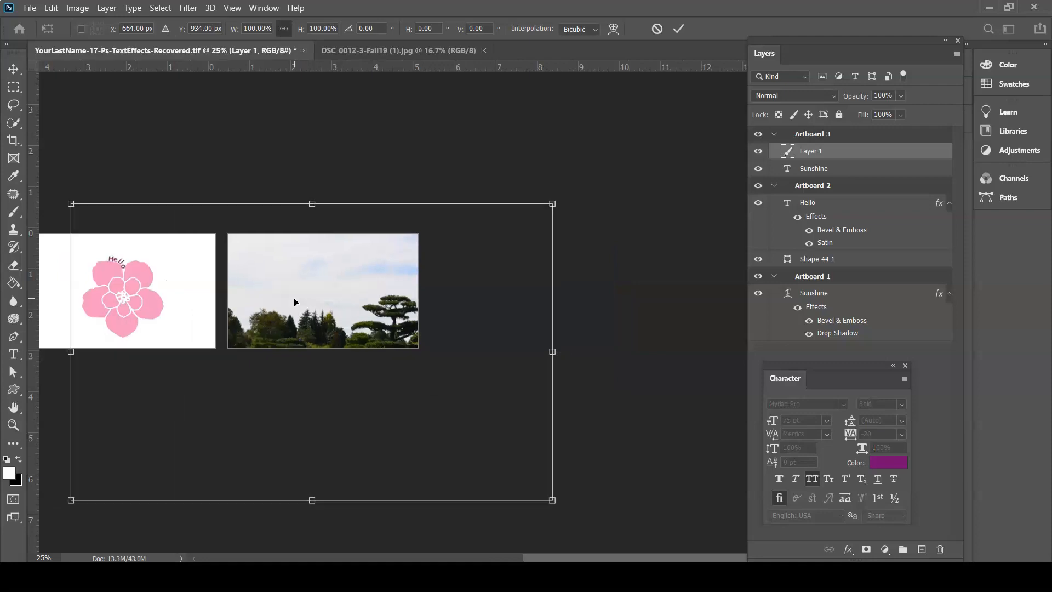
pyautogui.hotkey('ctrl', '-')
pyautogui.moveTo(129, 298); pyautogui.dragTo(387, 296)
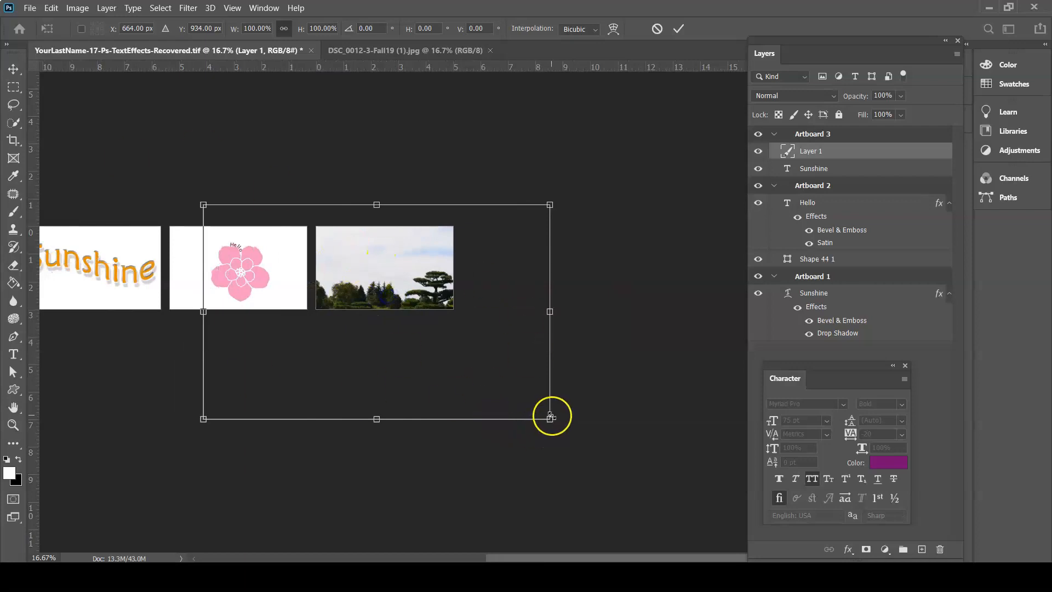
pyautogui.moveTo(550, 420); pyautogui.dragTo(482, 330)
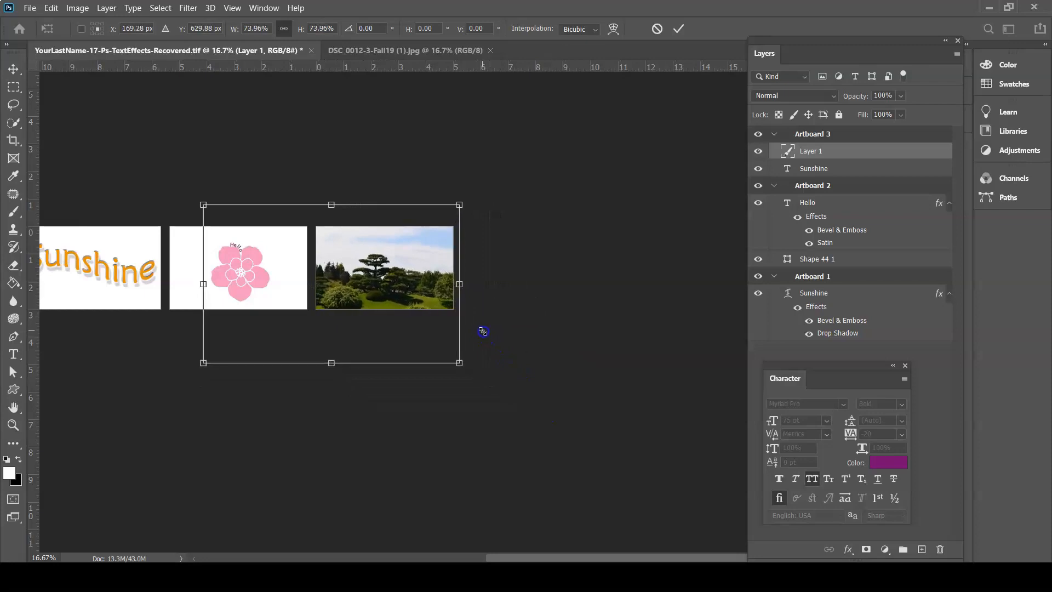
pyautogui.moveTo(203, 204); pyautogui.dragTo(324, 265)
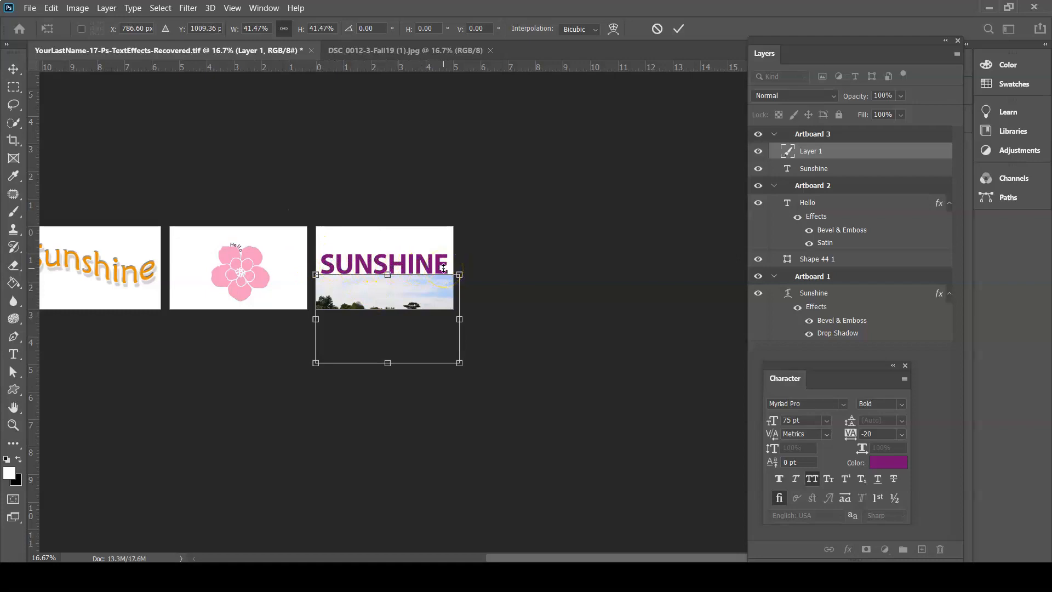
# Move the scaled photo up to cover Artboard 3 and commit the transform
pyautogui.moveTo(353, 297); pyautogui.dragTo(355, 243)
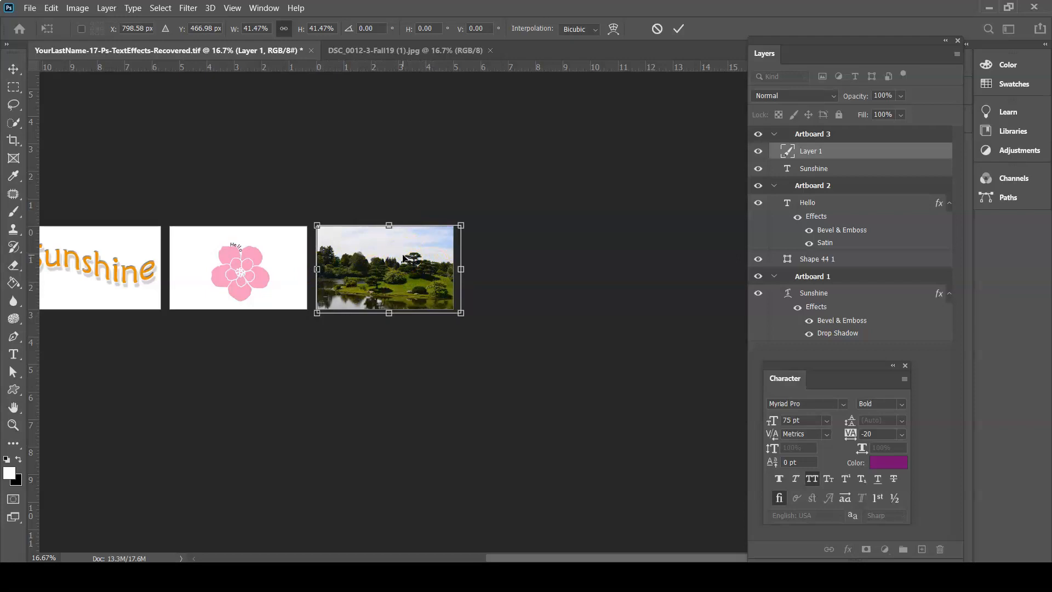
pyautogui.hotkey('ctrl', '+')
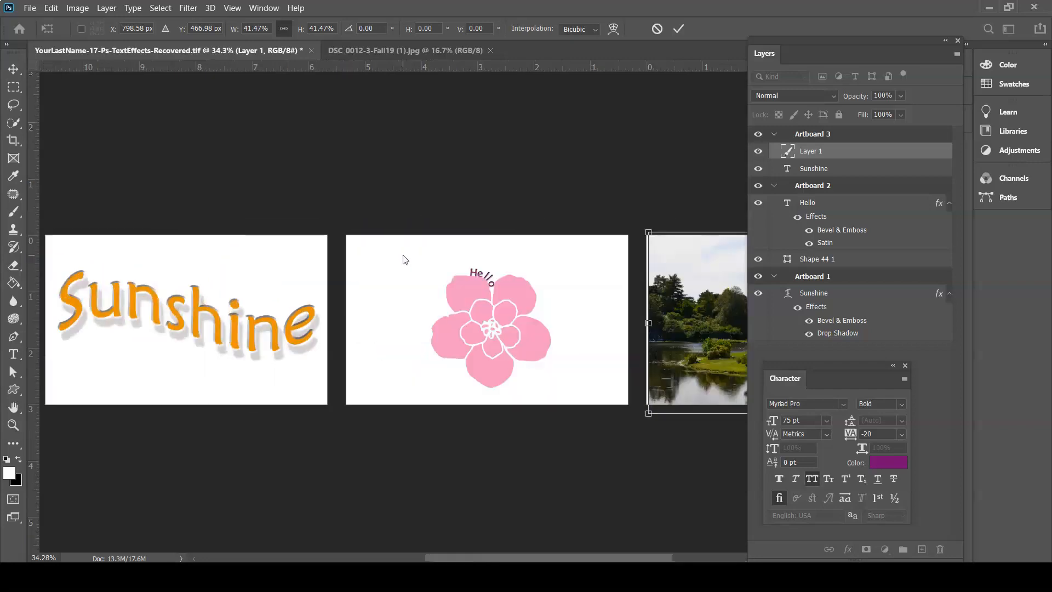
pyautogui.moveTo(563, 295); pyautogui.dragTo(150, 293)
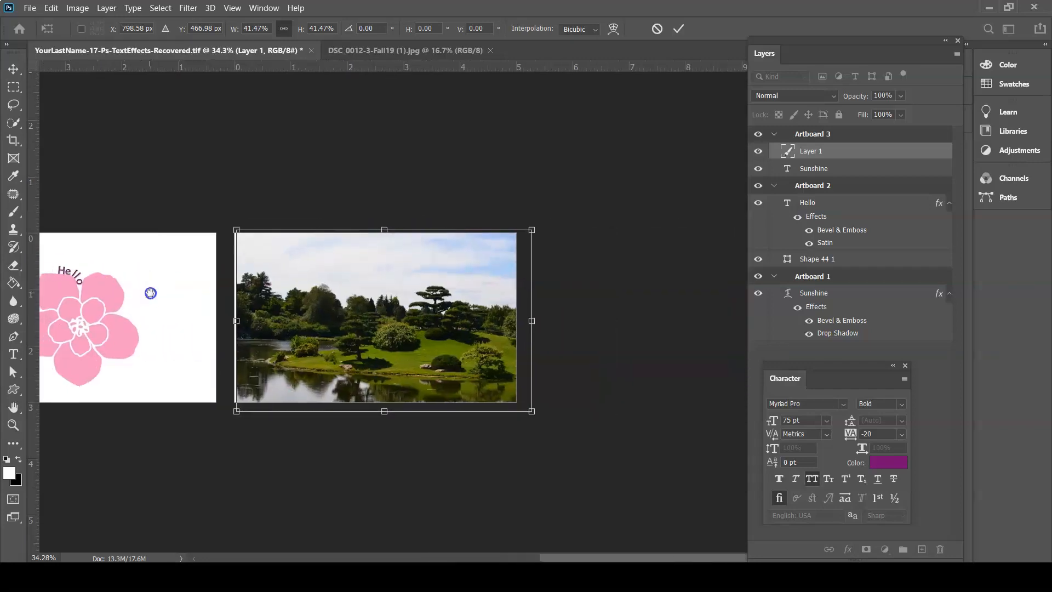
pyautogui.click(679, 30)
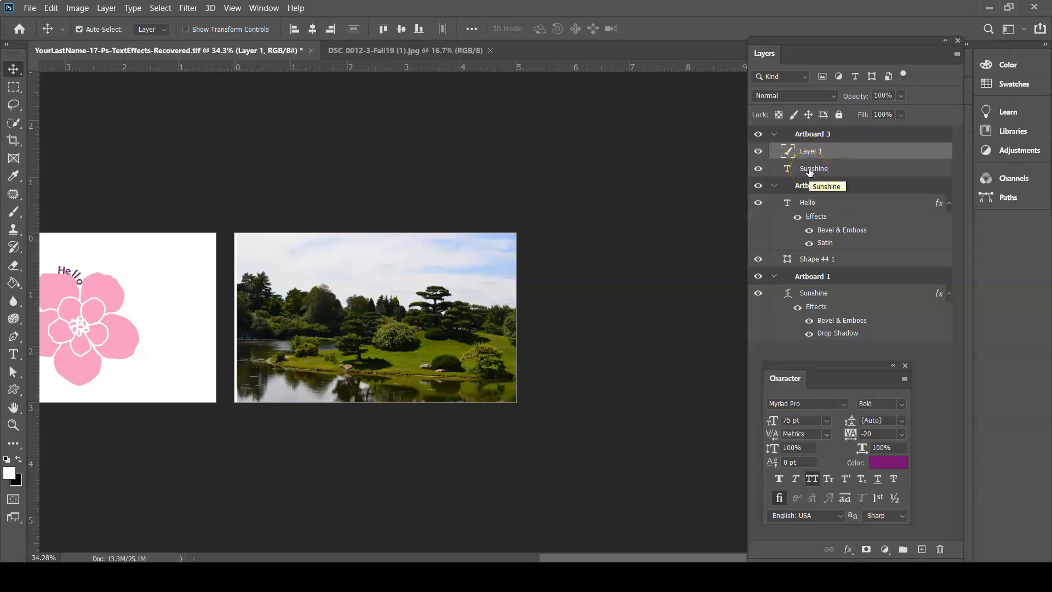
# Clip the photo layer to the Sunshine text with a clipping mask and shift the photo up so grass and water fill the letters
pyautogui.rightClick(875, 153)
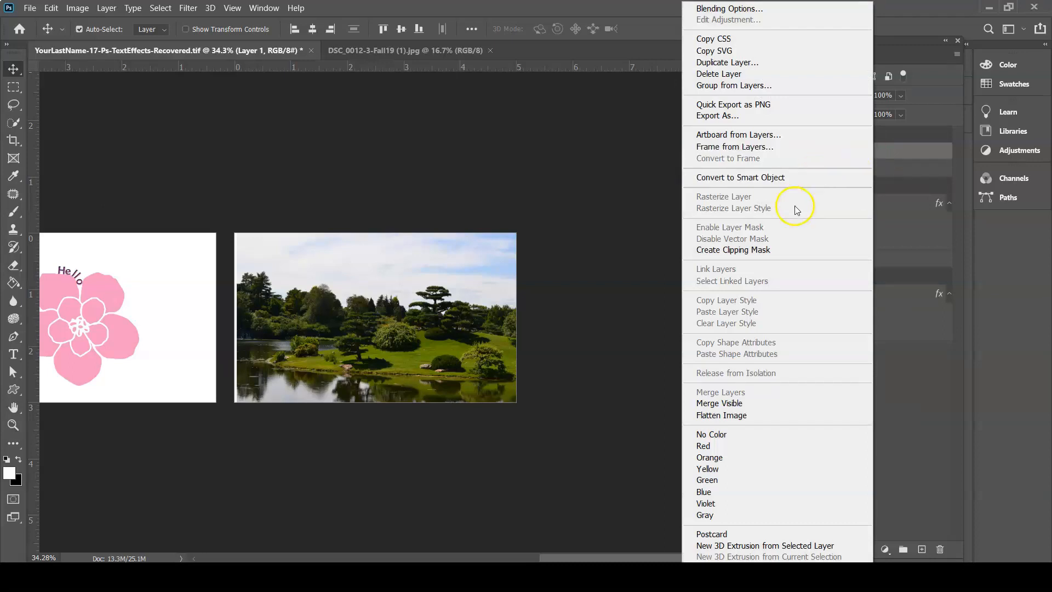
pyautogui.click(782, 251)
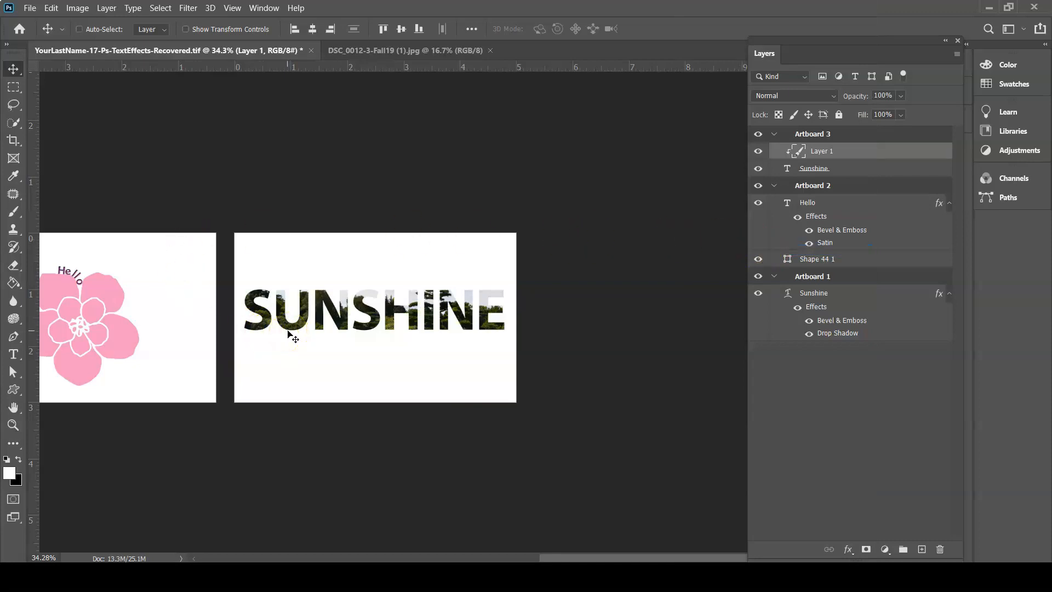
pyautogui.hotkey('ctrl', '+')
pyautogui.hotkey('ctrl', '+')
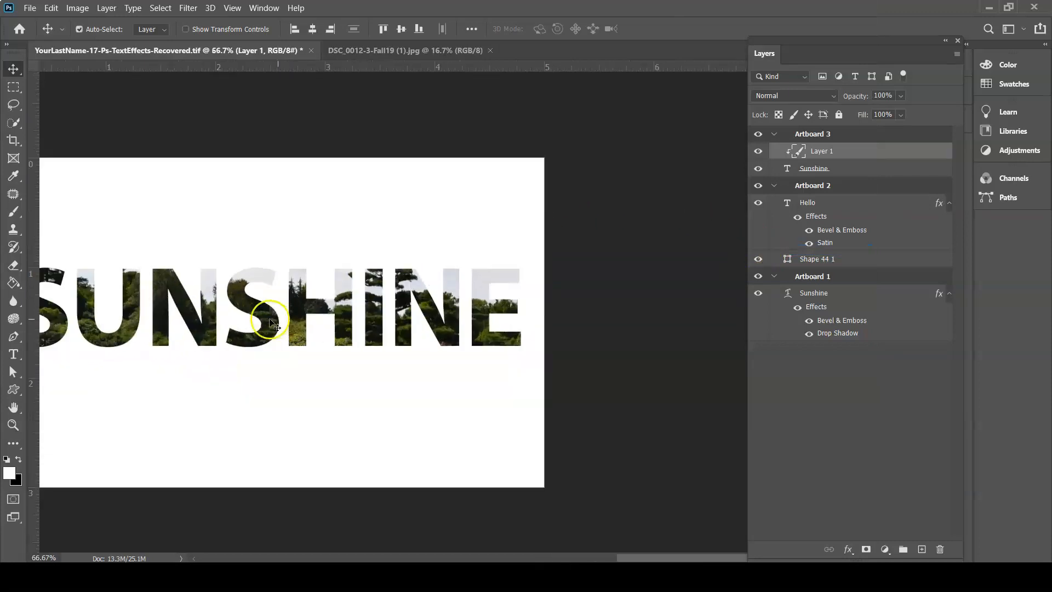
pyautogui.moveTo(171, 345); pyautogui.dragTo(327, 331)
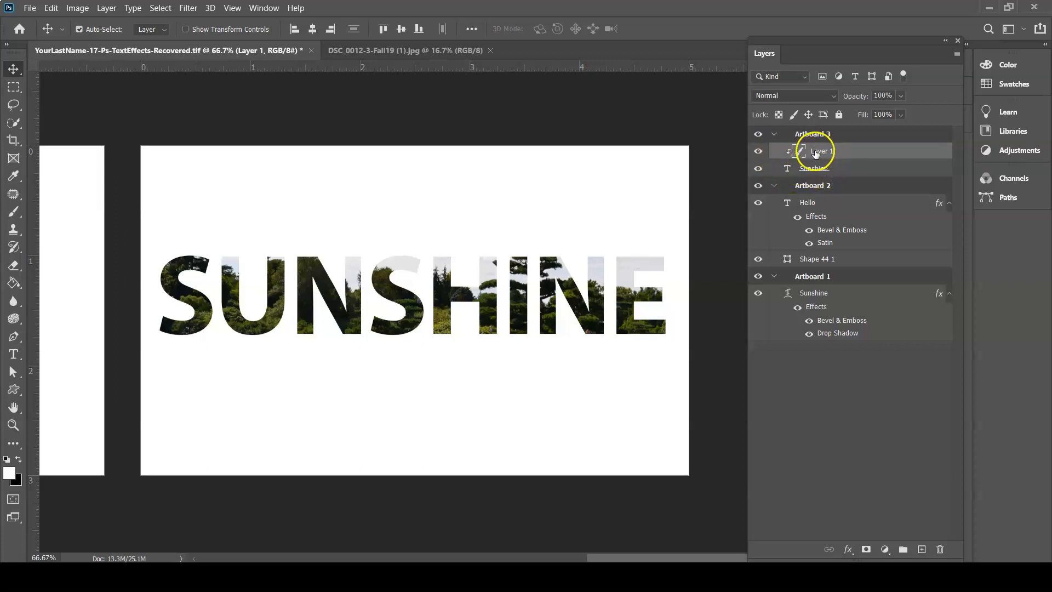
pyautogui.moveTo(395, 270); pyautogui.dragTo(367, 169)
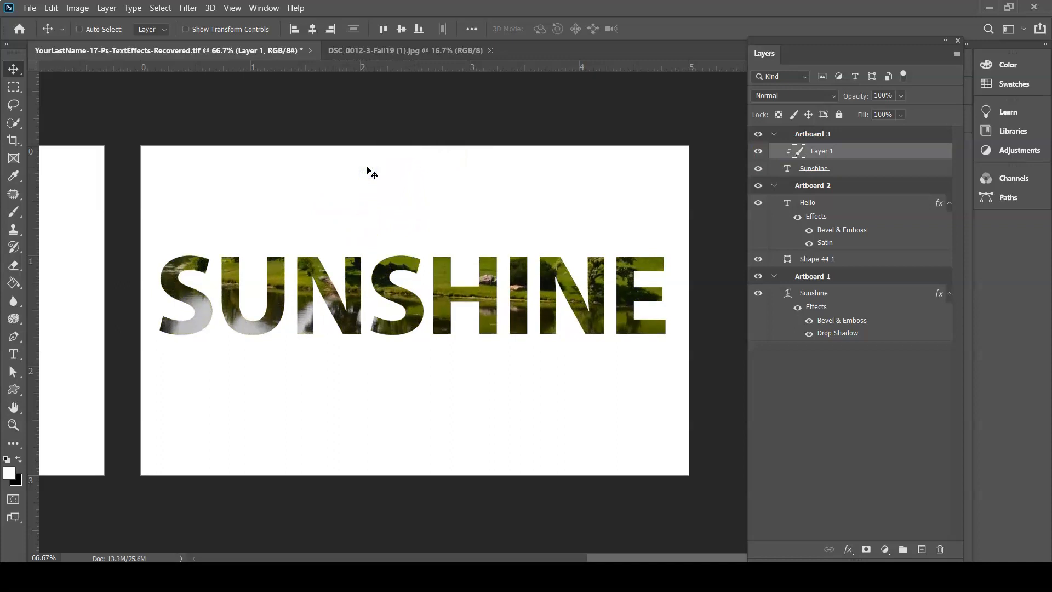
# Try scaling the clipped photo proportionally to 96.67%, nudging it over the SUNSHINE letters, and committing the transform
pyautogui.hotkey('ctrl', 't')
pyautogui.hotkey('ctrl', '-')
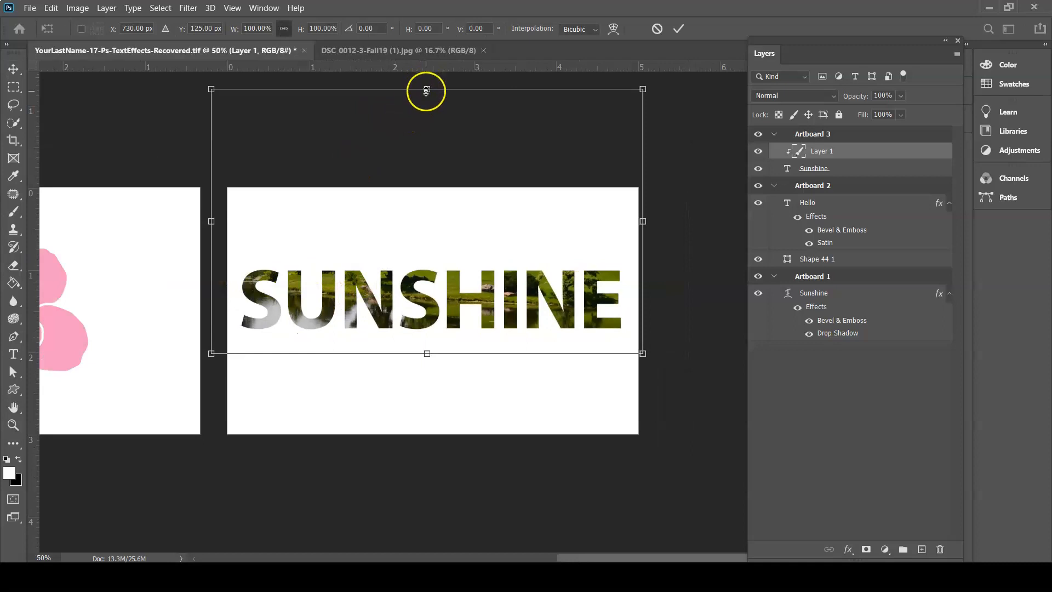
pyautogui.moveTo(426, 92); pyautogui.dragTo(411, 239)
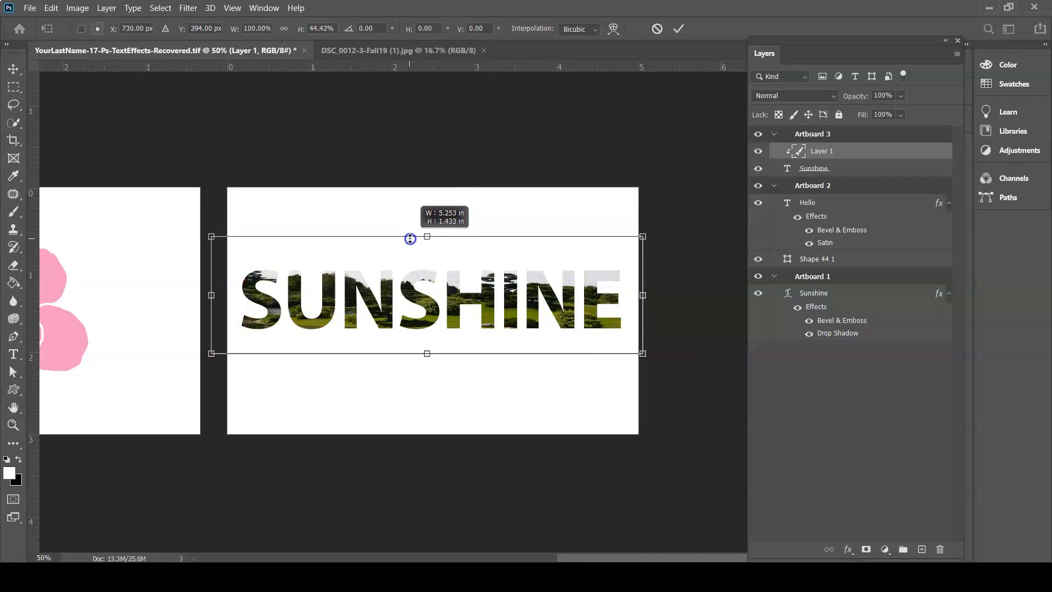
pyautogui.moveTo(410, 239); pyautogui.dragTo(433, 103)
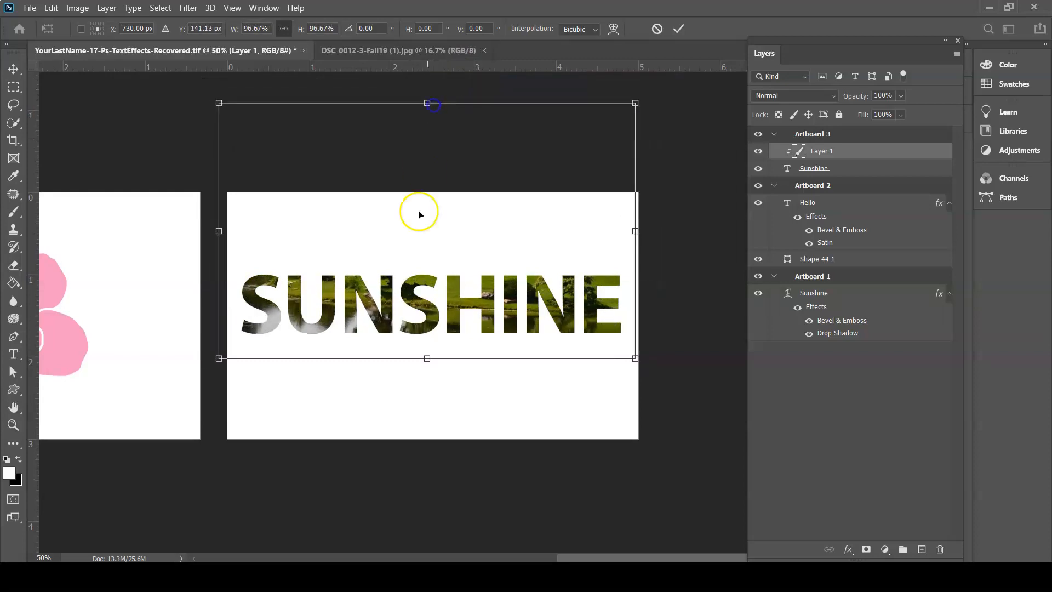
pyautogui.moveTo(422, 311)
pyautogui.mouseDown()
pyautogui.moveTo(418, 333)
pyautogui.moveTo(422, 301)
pyautogui.moveTo(425, 315)
pyautogui.mouseUp()
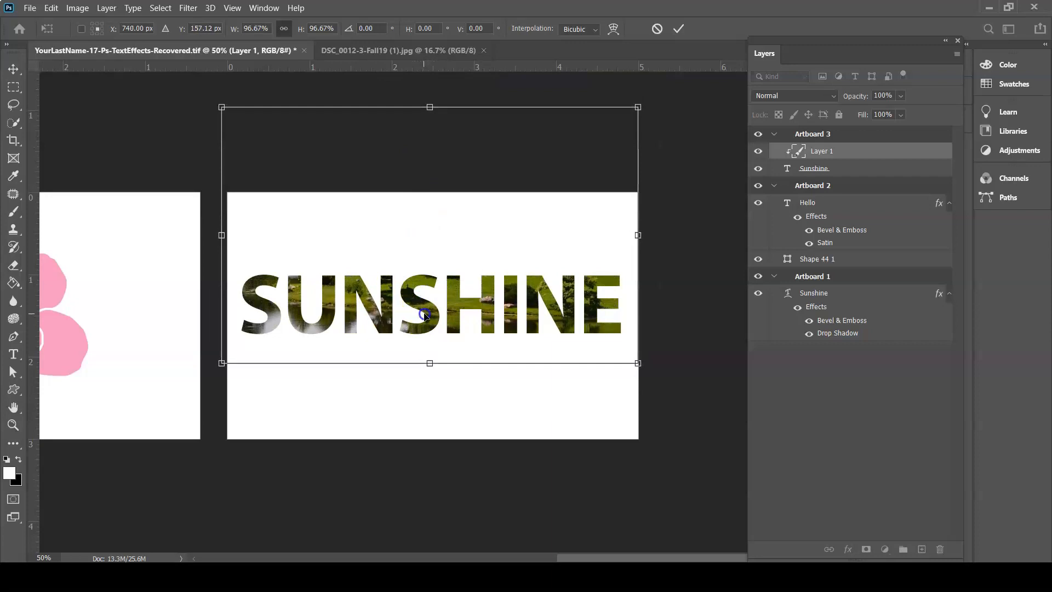
pyautogui.click(678, 28)
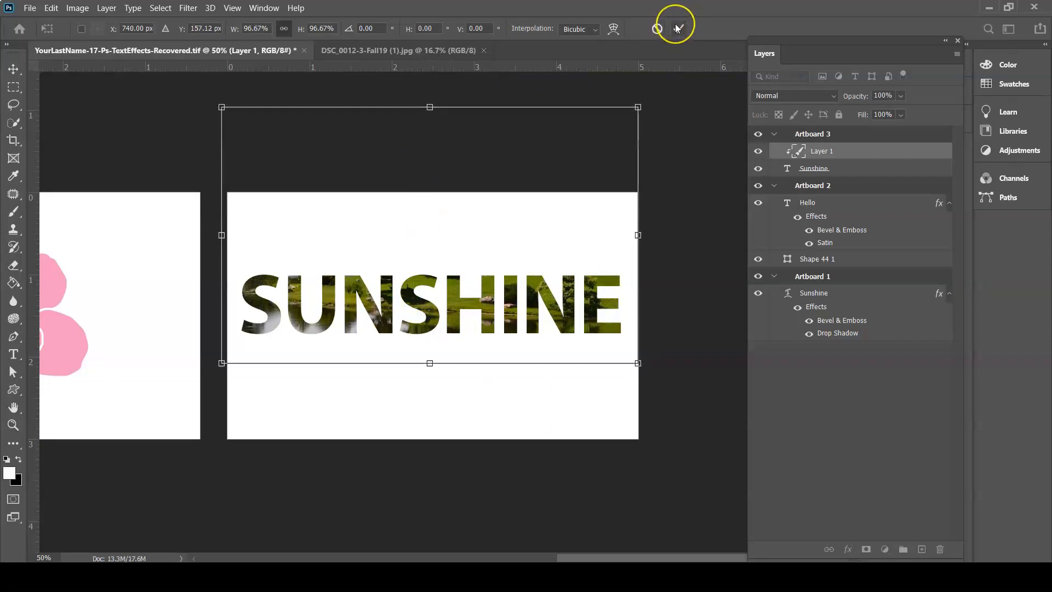
pyautogui.click(678, 28)
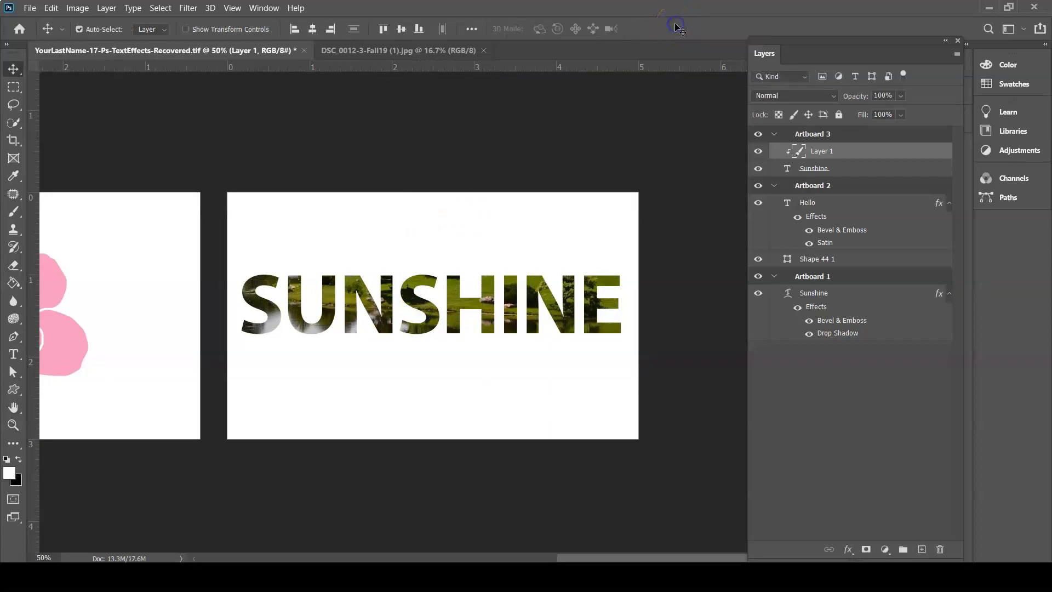
# Undo the last adjustments to the photo inside the SUNSHINE letters and save the document
pyautogui.hotkey('ctrl', 'z')
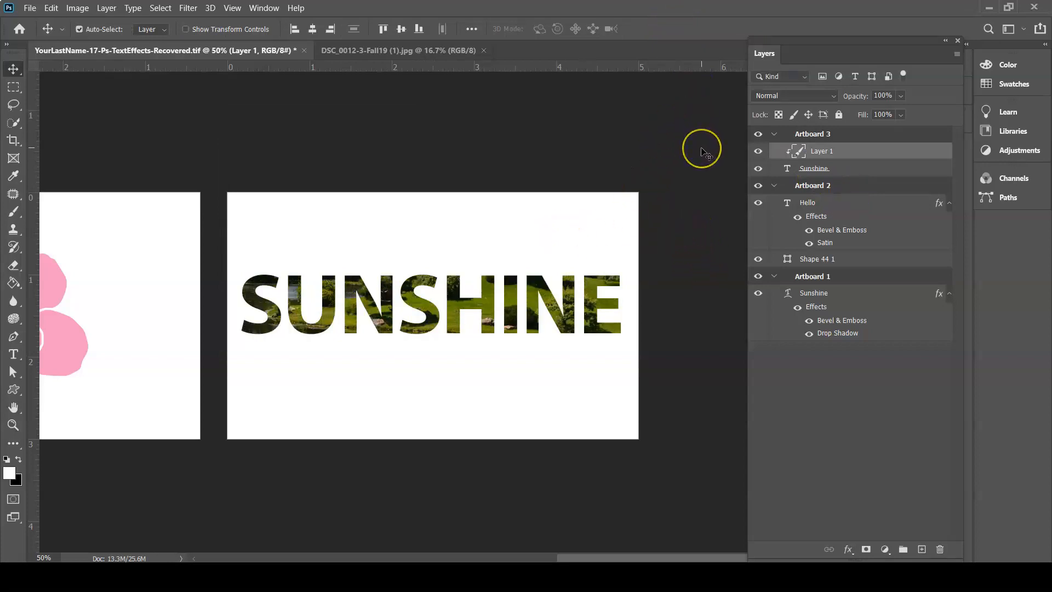
pyautogui.hotkey('ctrl', 's')
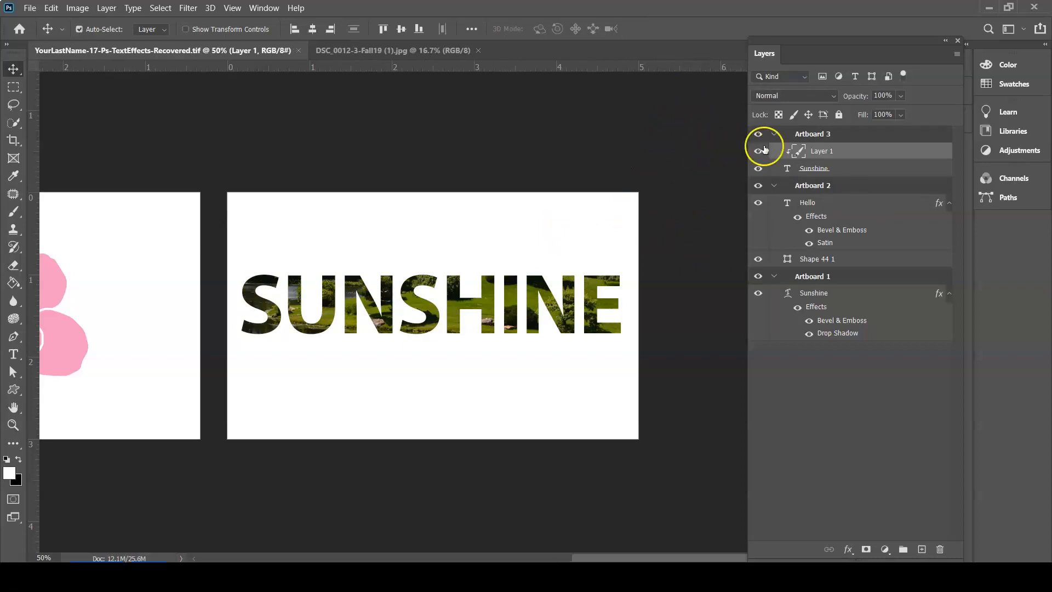
# Add a Drop Shadow to Artboard 3's Sunshine text with 79% opacity, 15 px distance, 4% spread and 51 px size
pyautogui.click(858, 173)
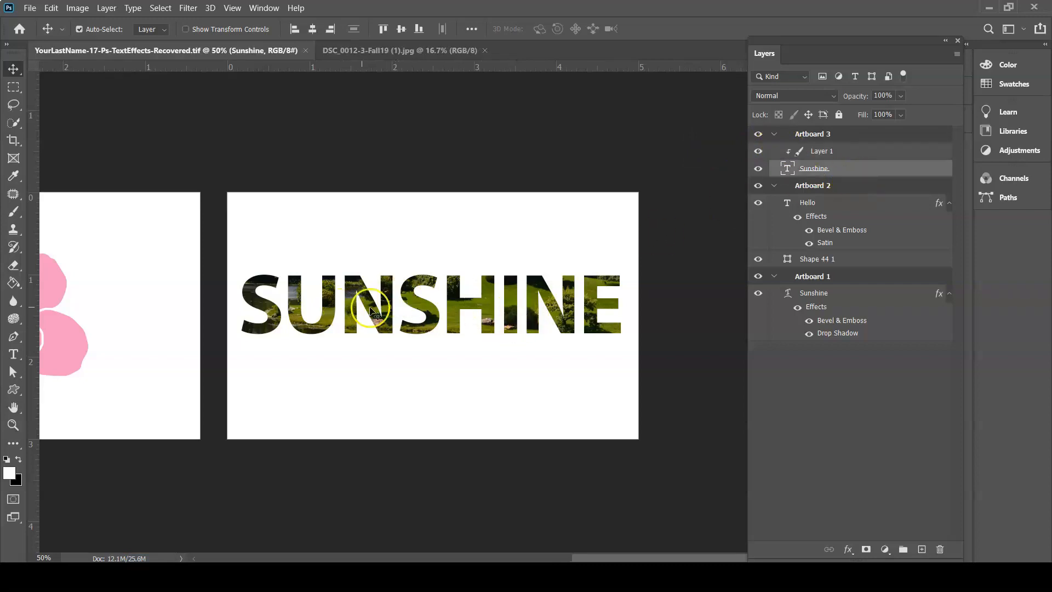
pyautogui.doubleClick(881, 174)
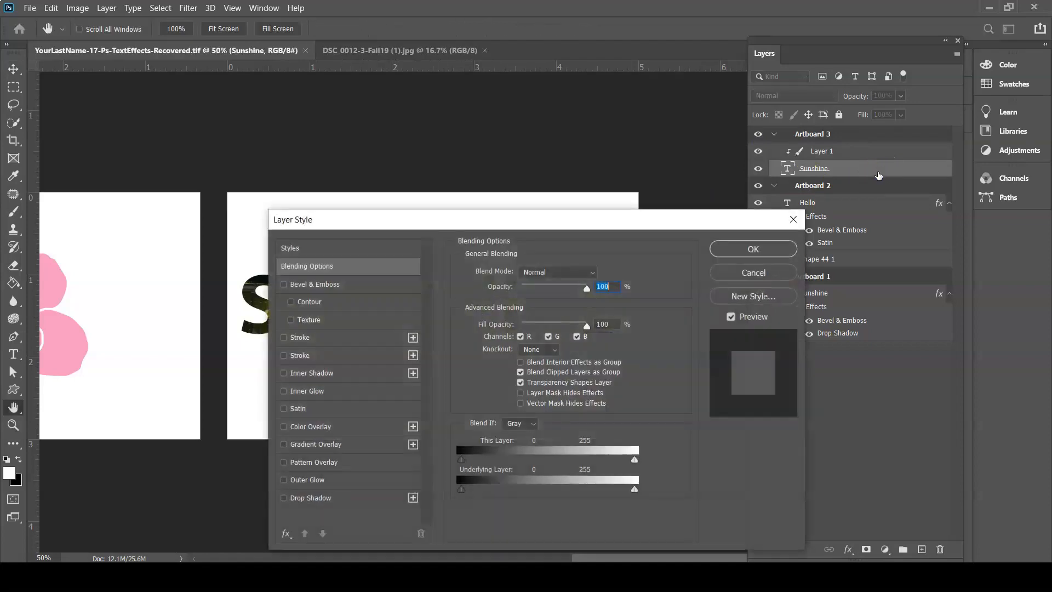
pyautogui.click(285, 499)
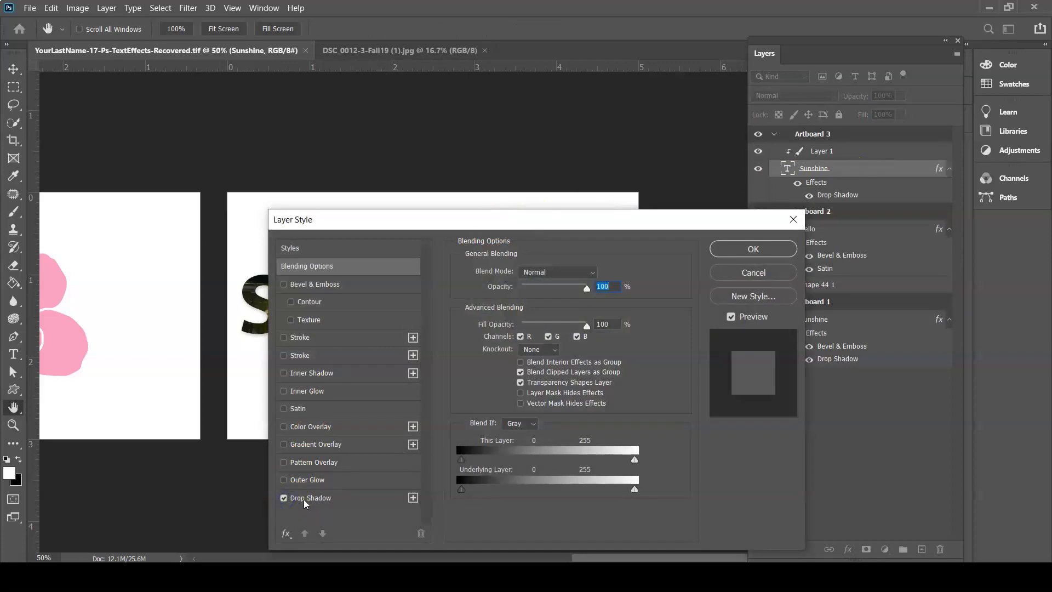
pyautogui.click(306, 500)
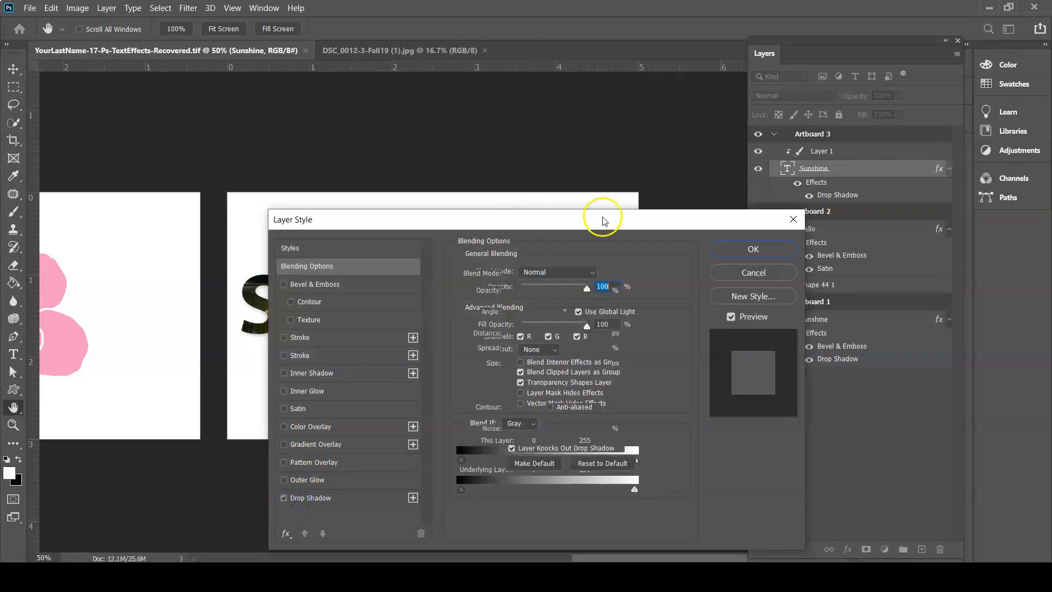
pyautogui.moveTo(606, 218); pyautogui.dragTo(799, 153)
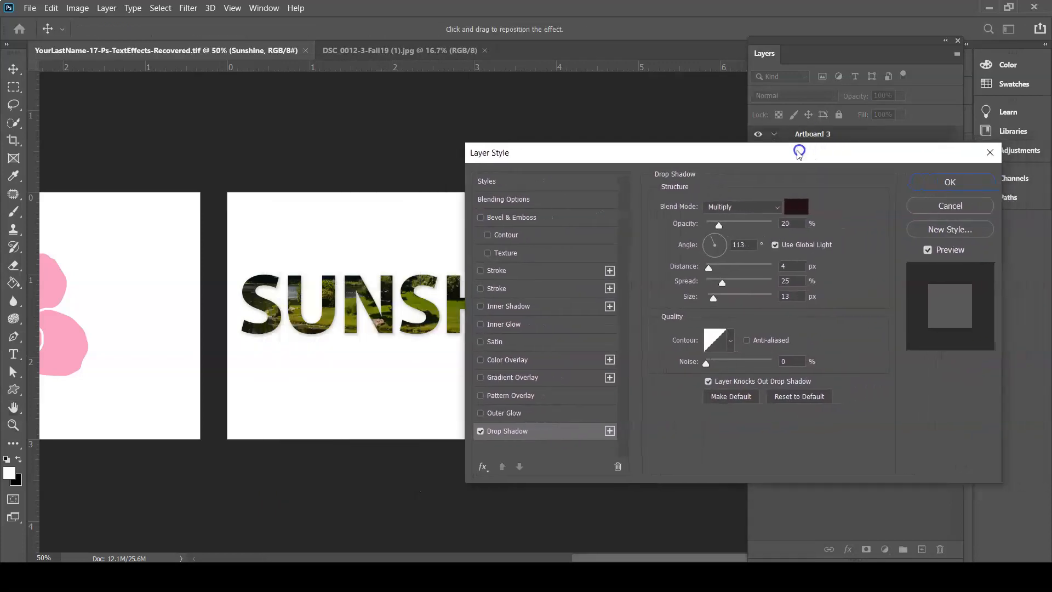
pyautogui.moveTo(715, 268); pyautogui.dragTo(723, 297)
pyautogui.click(727, 283)
pyautogui.moveTo(718, 224); pyautogui.dragTo(732, 227)
pyautogui.moveTo(727, 283); pyautogui.dragTo(710, 280)
pyautogui.moveTo(734, 225); pyautogui.dragTo(760, 229)
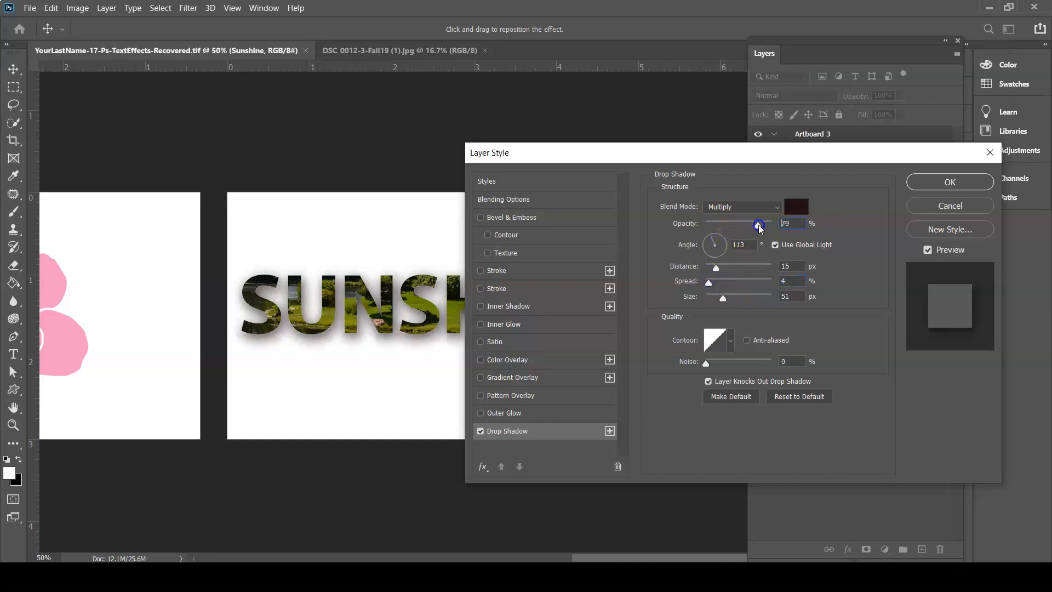
# Add Bevel & Emboss and Satin effects to Artboard 3's Sunshine text, apply the layer style, and save the document
pyautogui.click(480, 217)
pyautogui.click(500, 220)
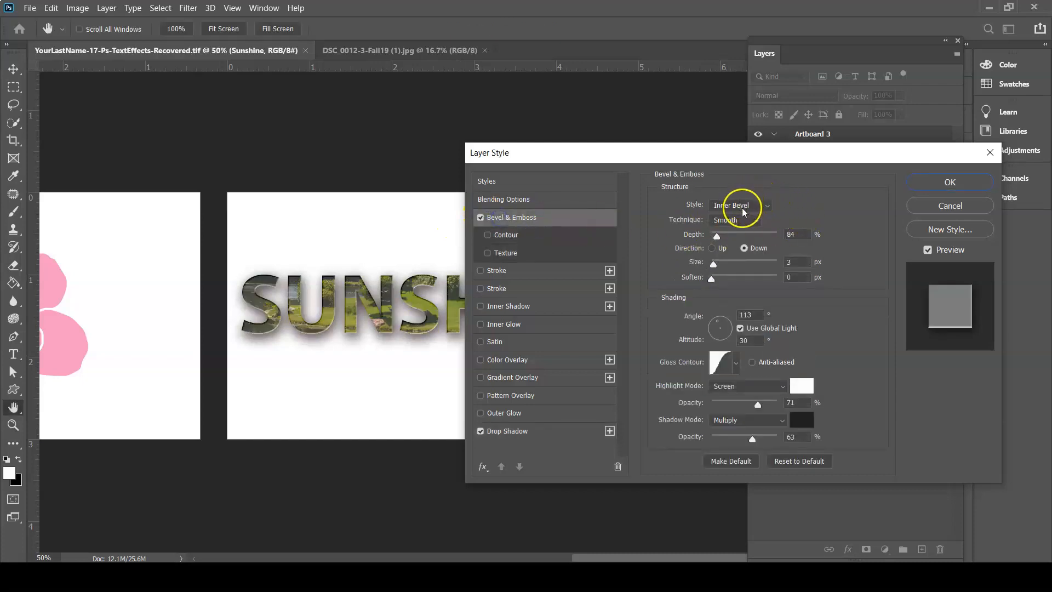
pyautogui.click(481, 342)
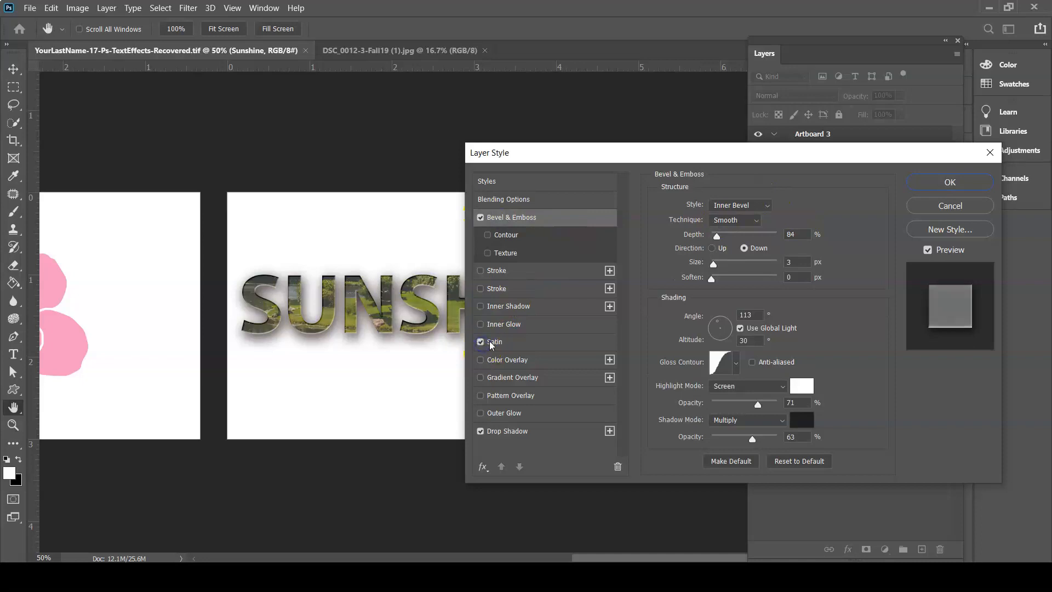
pyautogui.click(951, 184)
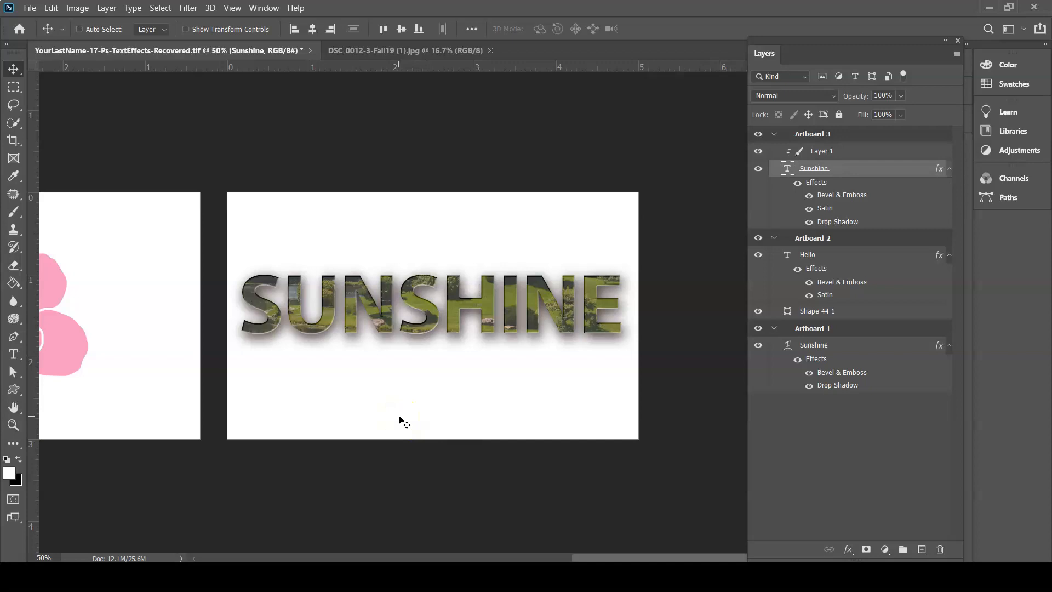
pyautogui.hotkey('ctrl', 's')
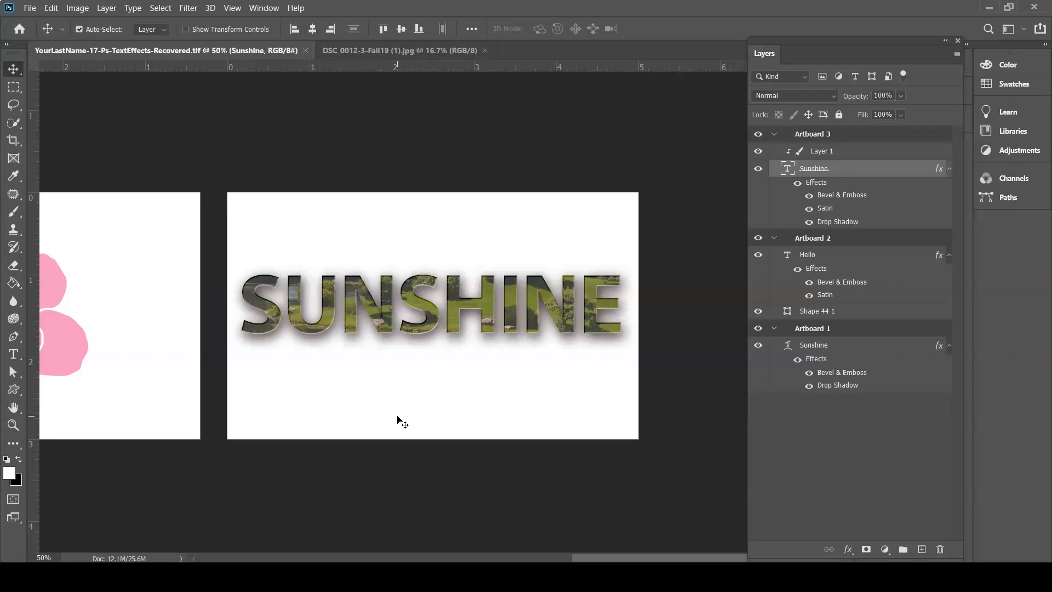
# Examine the text effects across Artboards 1, 2 and 3, ending at the photo-filled SUNSHINE text
pyautogui.moveTo(284, 406); pyautogui.dragTo(541, 407)
pyautogui.moveTo(319, 403); pyautogui.dragTo(824, 416)
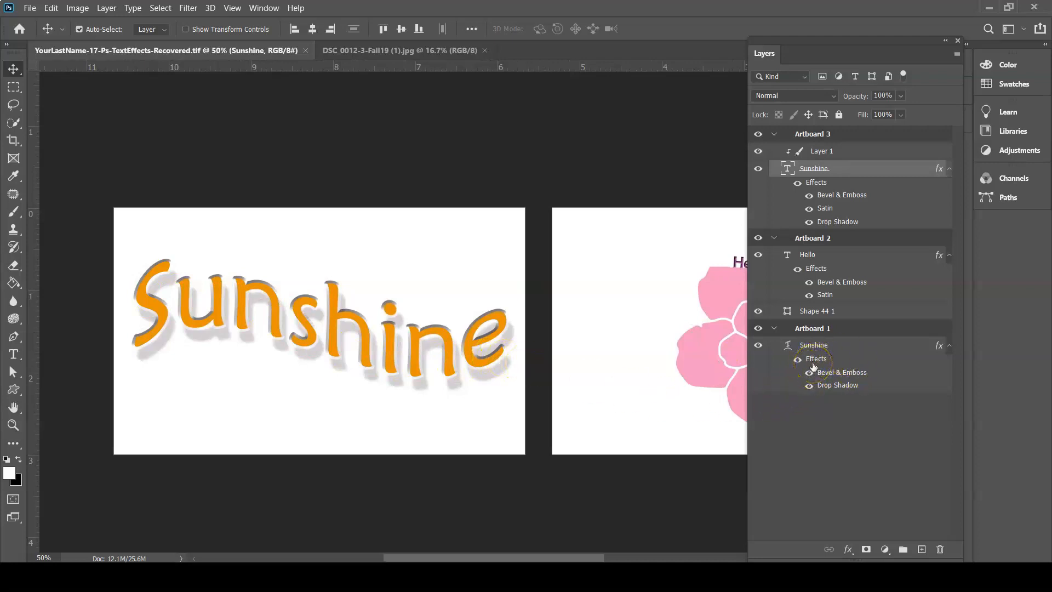
pyautogui.moveTo(663, 379); pyautogui.dragTo(299, 362)
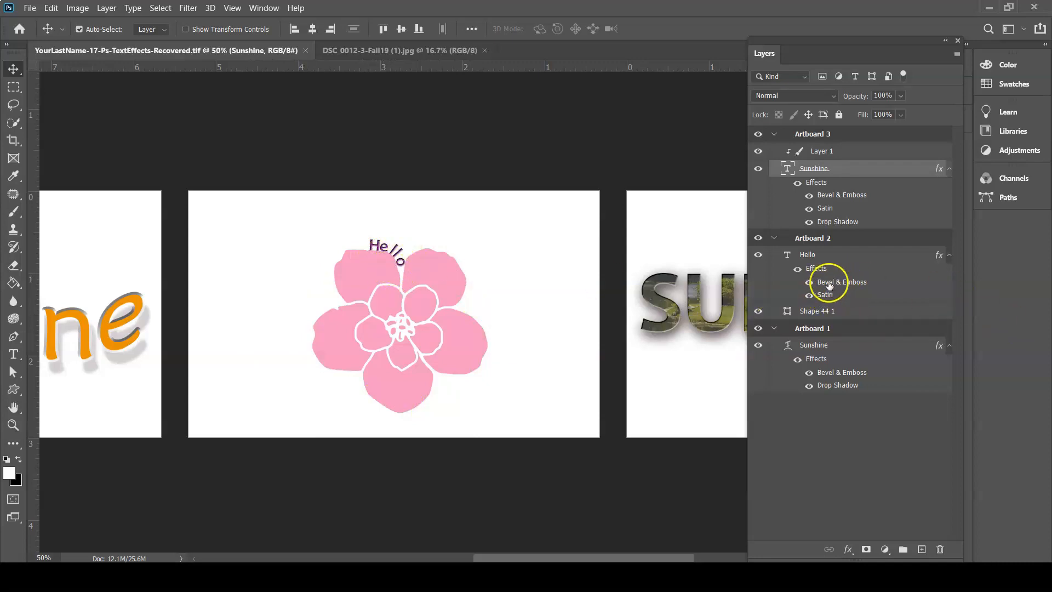
pyautogui.moveTo(668, 303); pyautogui.dragTo(219, 284)
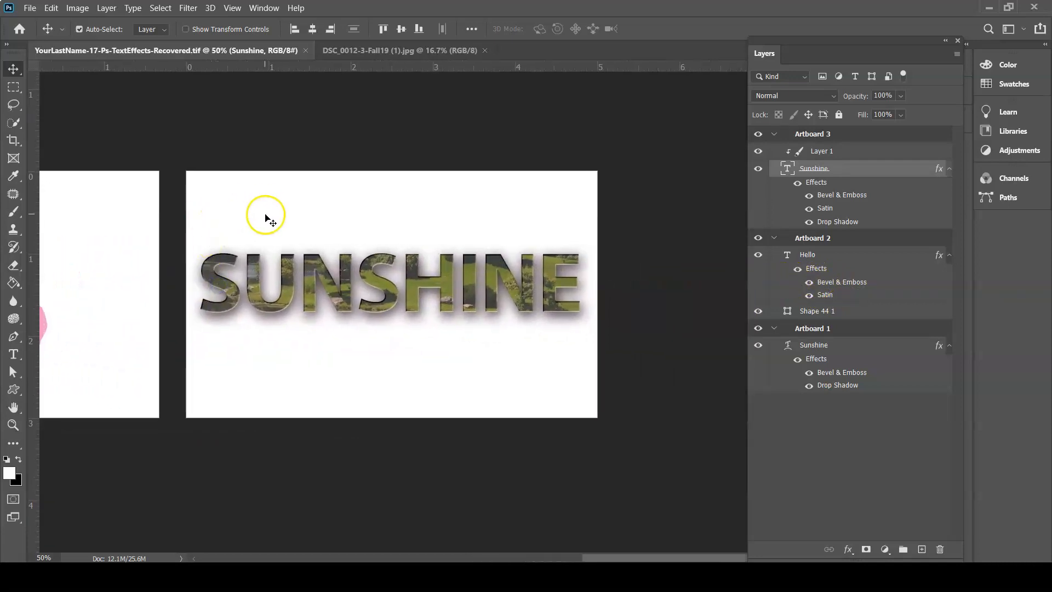